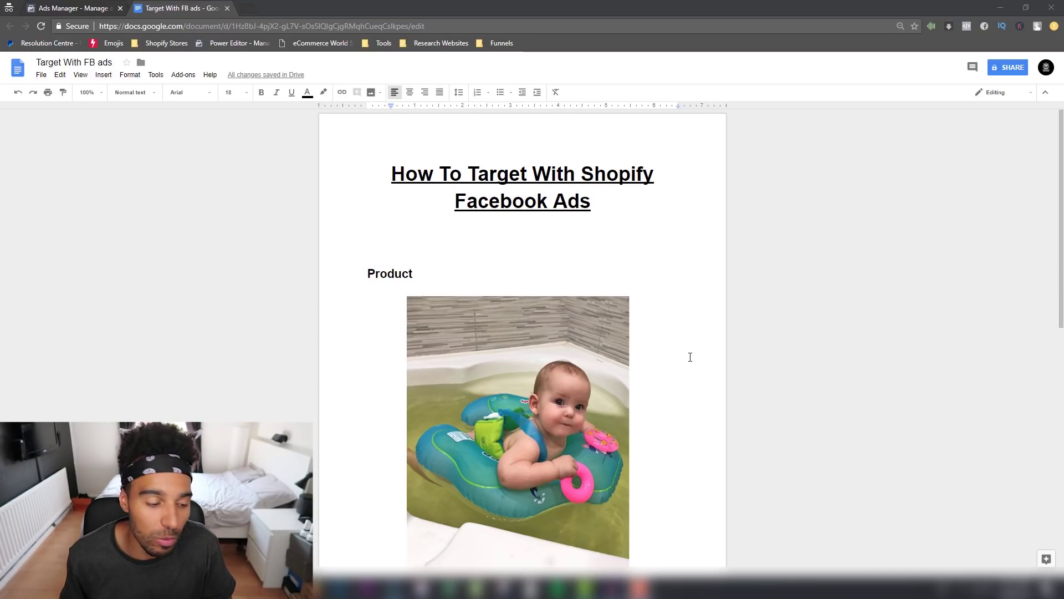
# - In Budget & schedule, replace the $20.00 daily budget with $8.00
pyautogui.click(87, 9)
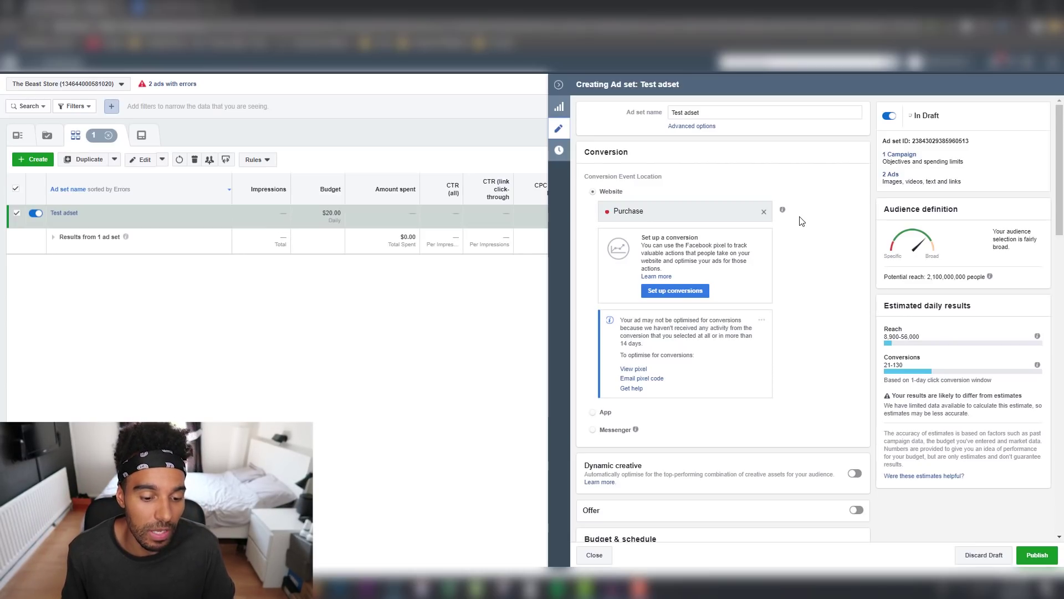
pyautogui.scroll(-3, 816, 231)
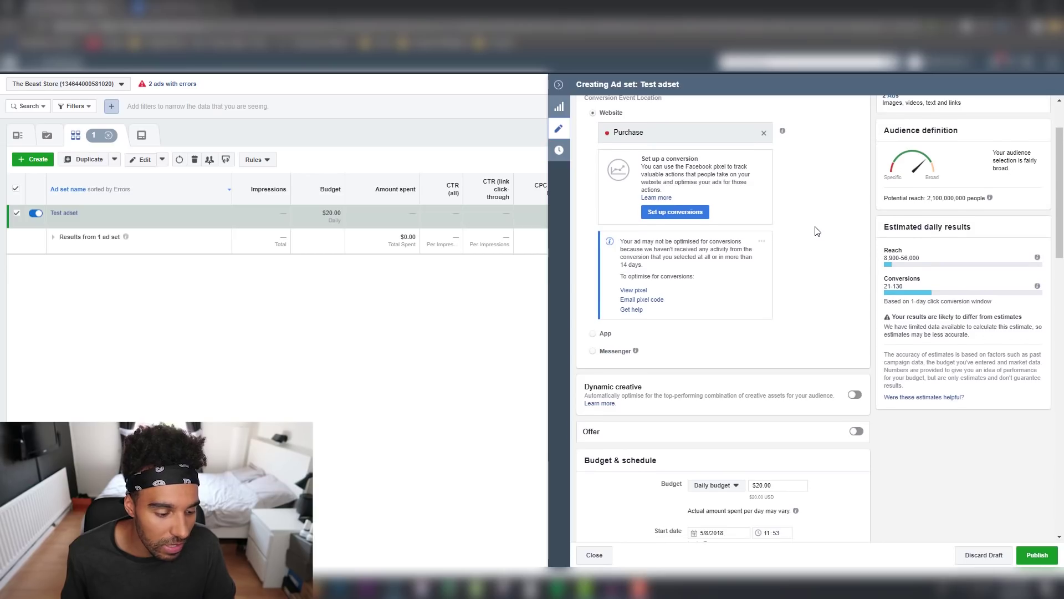
pyautogui.scroll(-3, 807, 249)
pyautogui.scroll(-3, 792, 275)
pyautogui.click(778, 268)
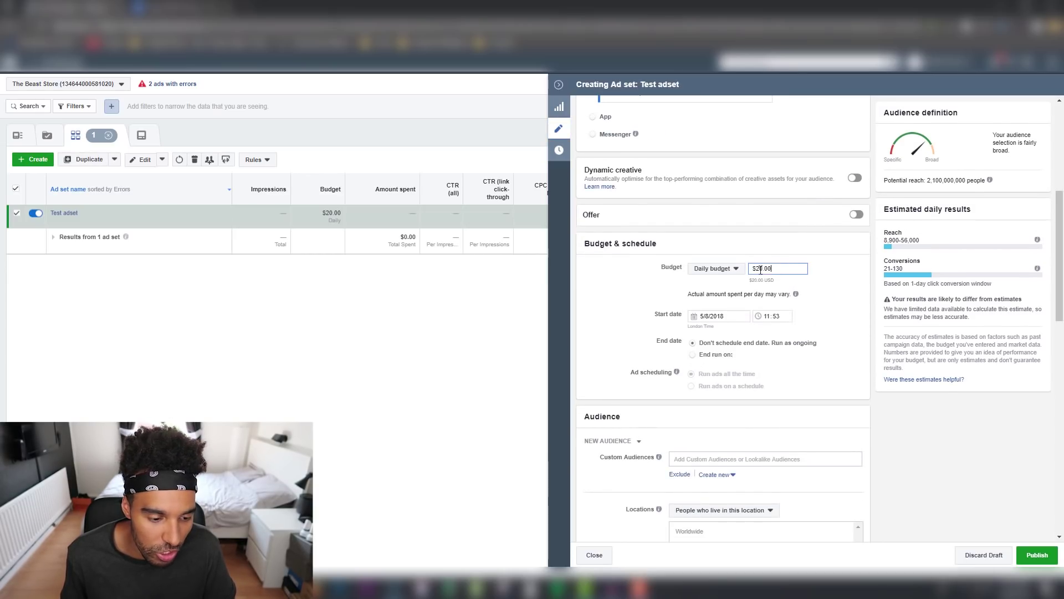
pyautogui.moveTo(777, 268); pyautogui.dragTo(752, 269)
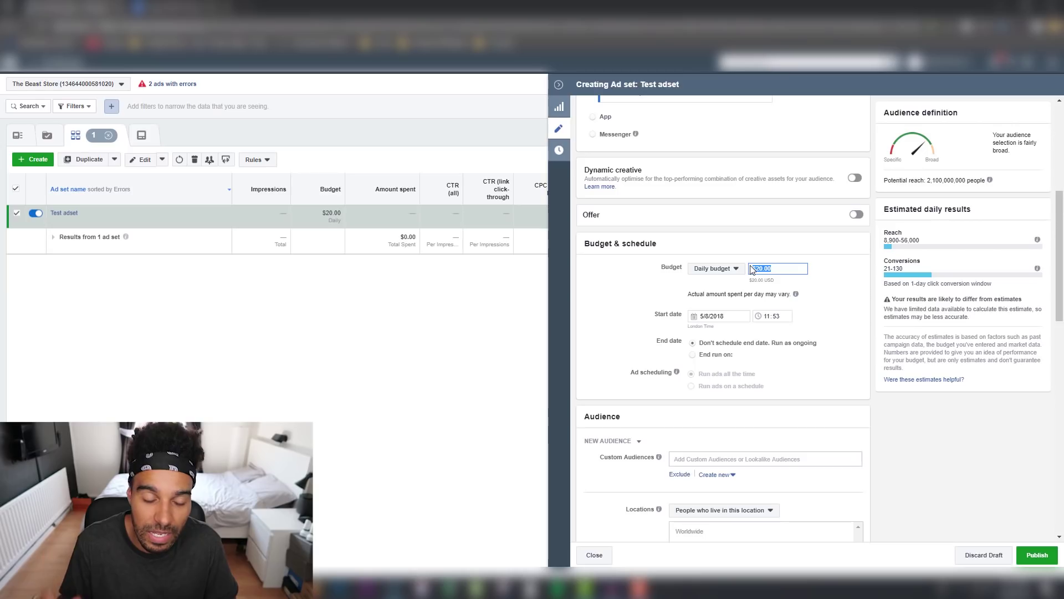
pyautogui.write('8')
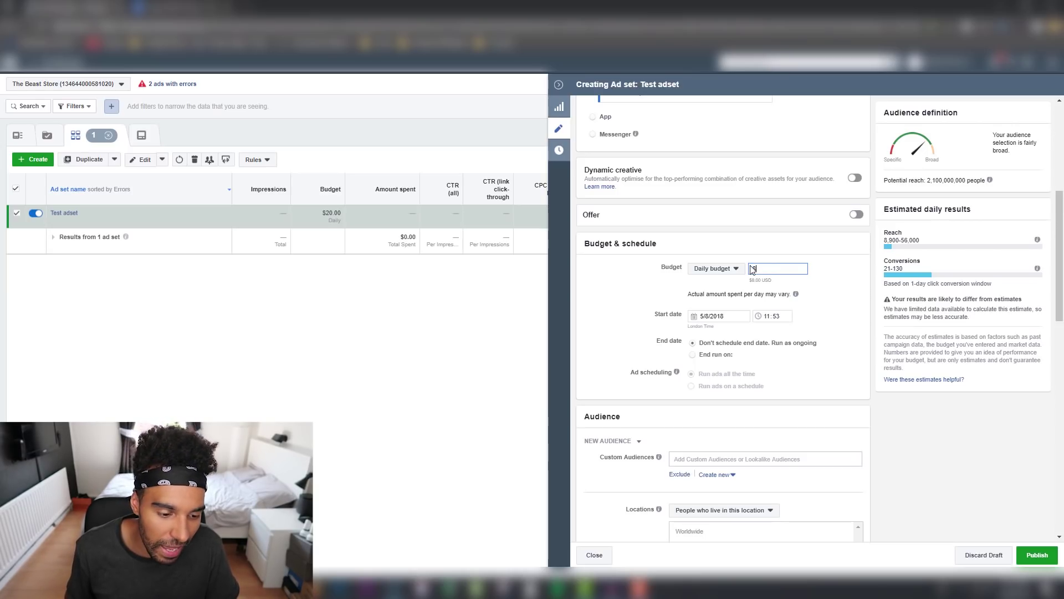
pyautogui.click(840, 262)
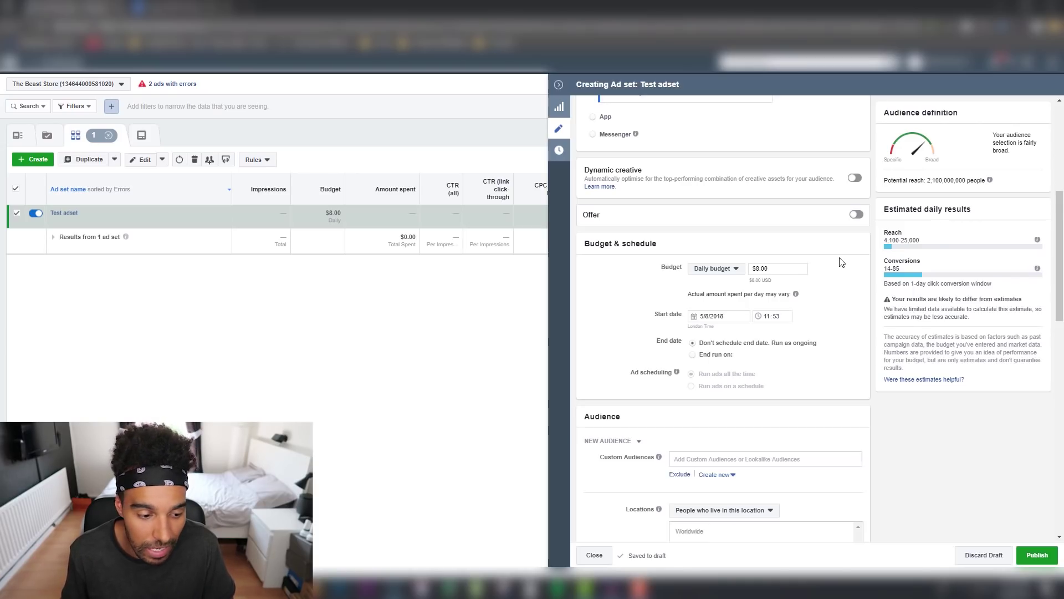
pyautogui.scroll(-4, 839, 263)
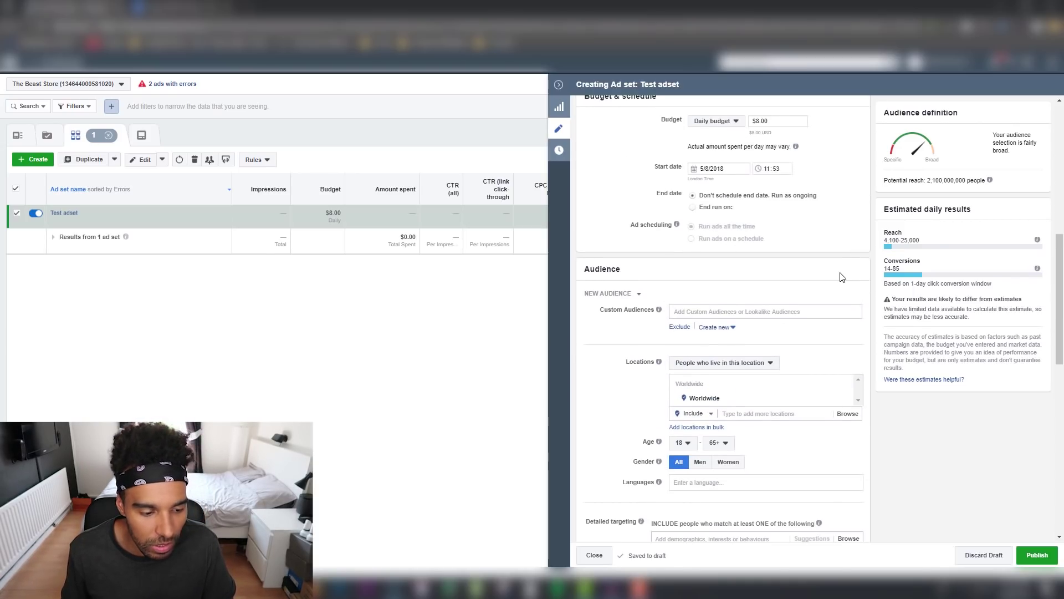
pyautogui.scroll(-2, 842, 277)
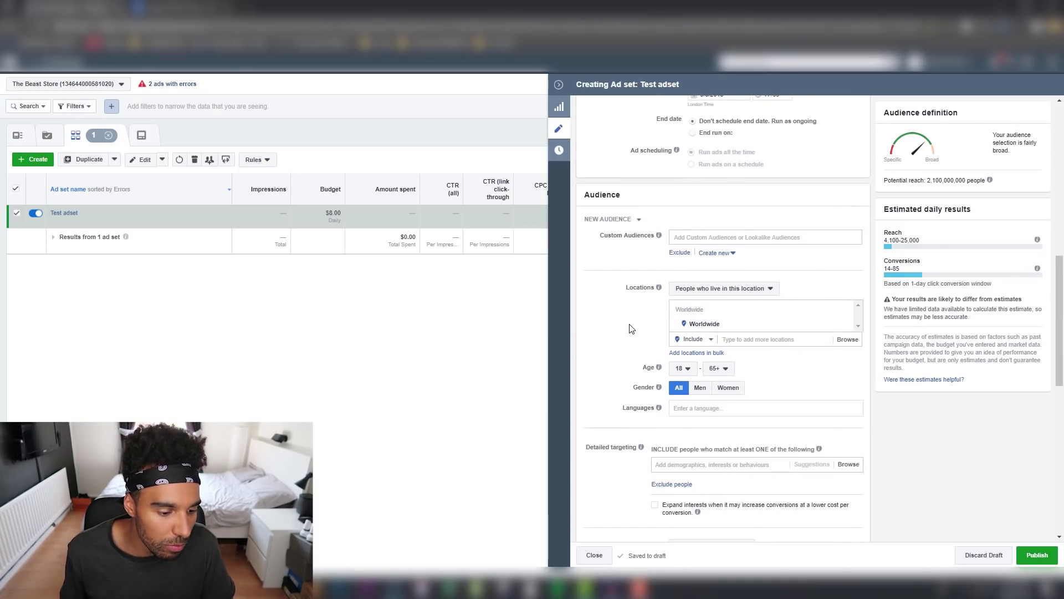
pyautogui.scroll(-2, 630, 328)
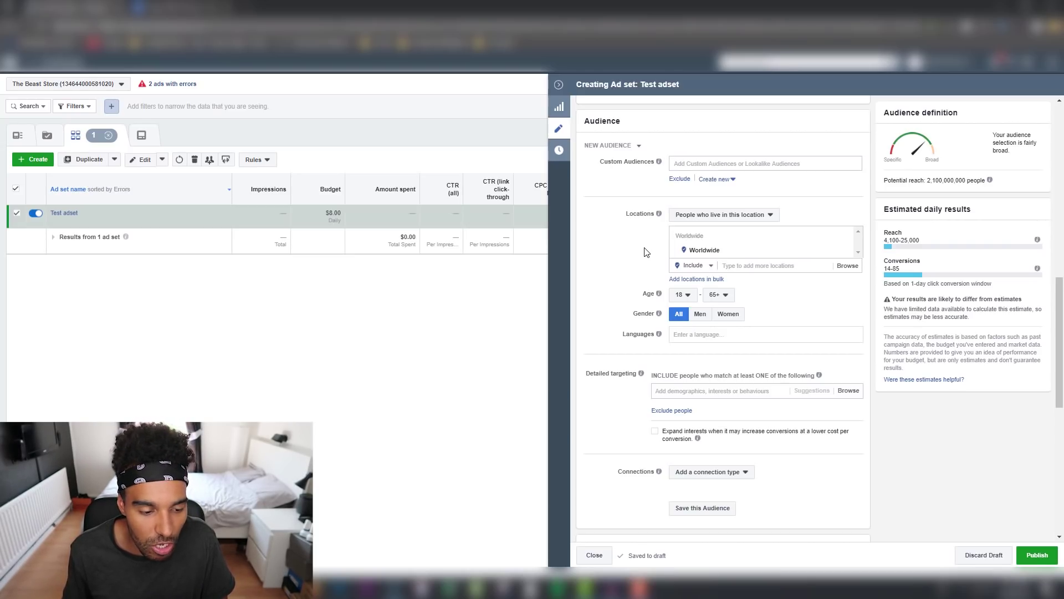
# - Swap the worldwide Countries location for the saved ePacket (Beast) location list
pyautogui.click(848, 266)
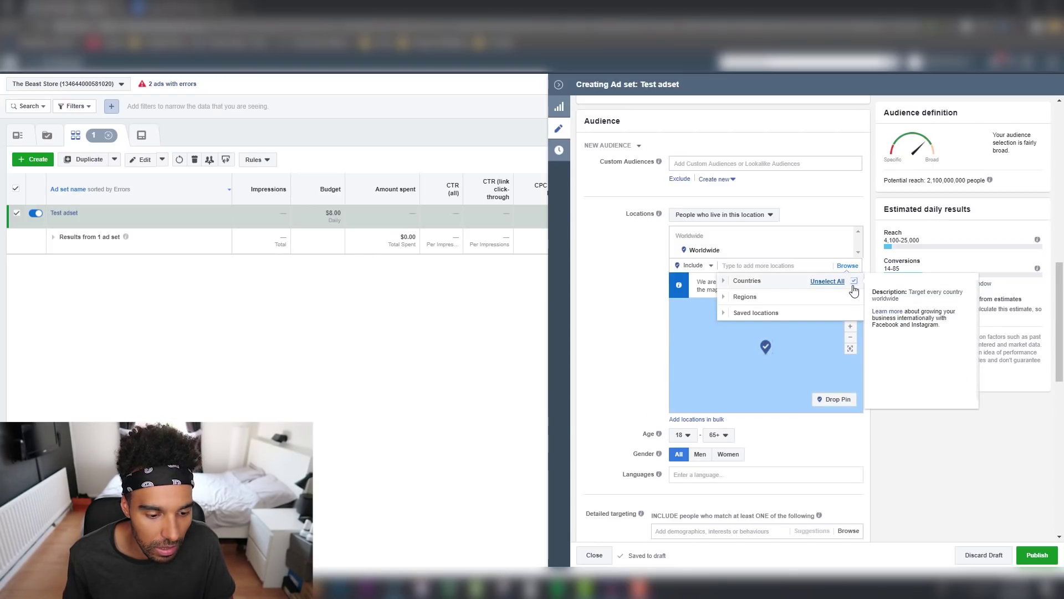
pyautogui.click(854, 282)
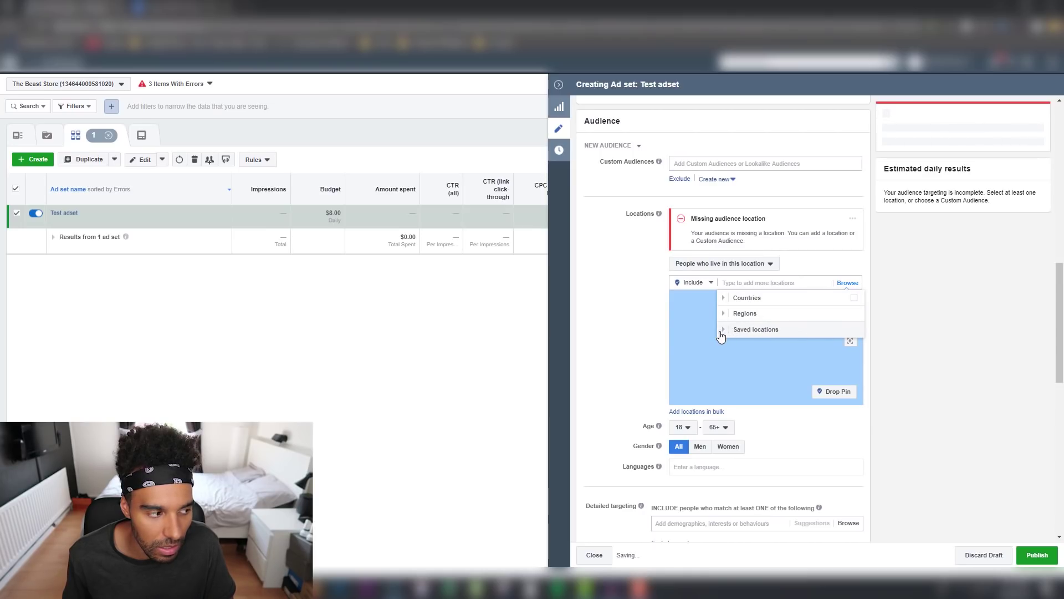
pyautogui.click(724, 330)
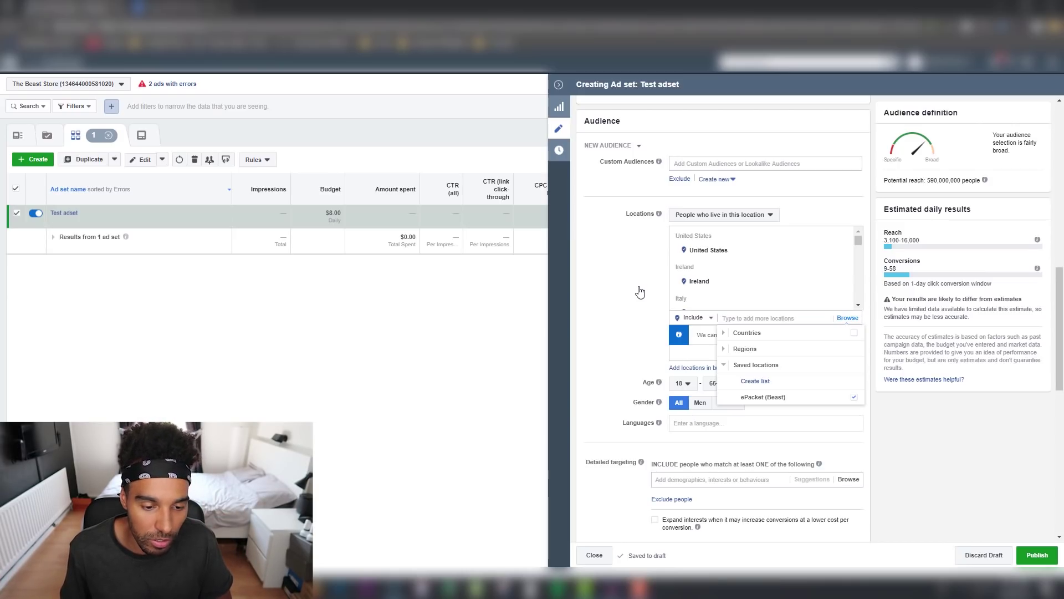
pyautogui.click(640, 292)
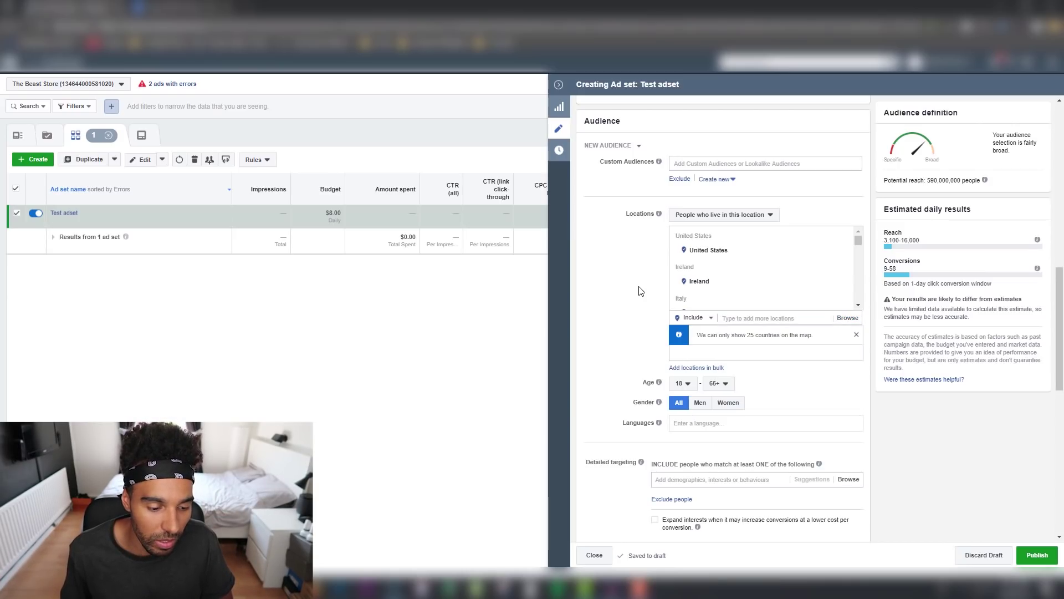
pyautogui.scroll(-1, 640, 291)
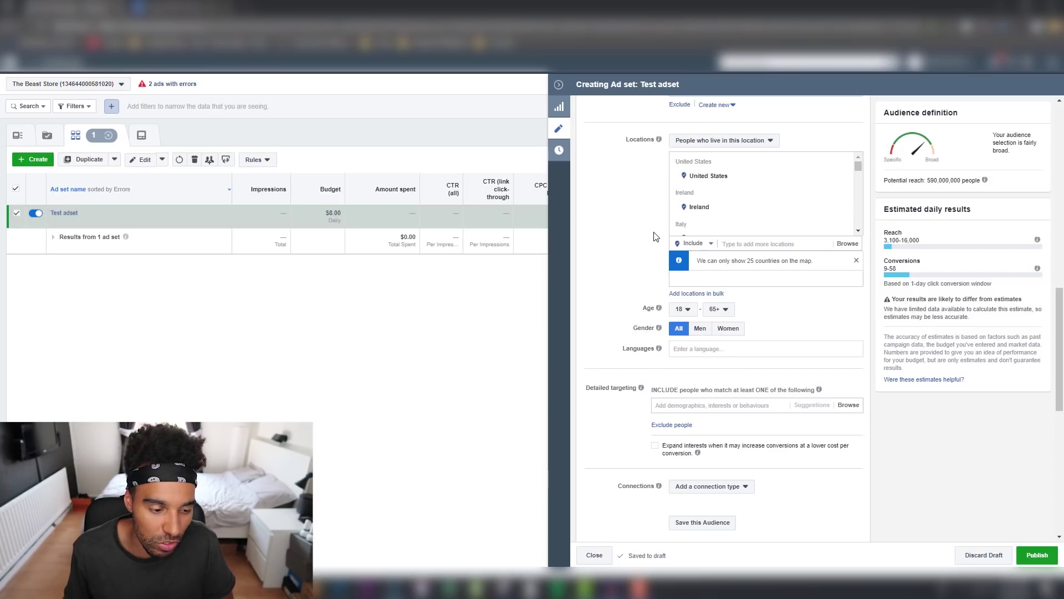
pyautogui.scroll(-2, 654, 237)
pyautogui.scroll(-2, 648, 240)
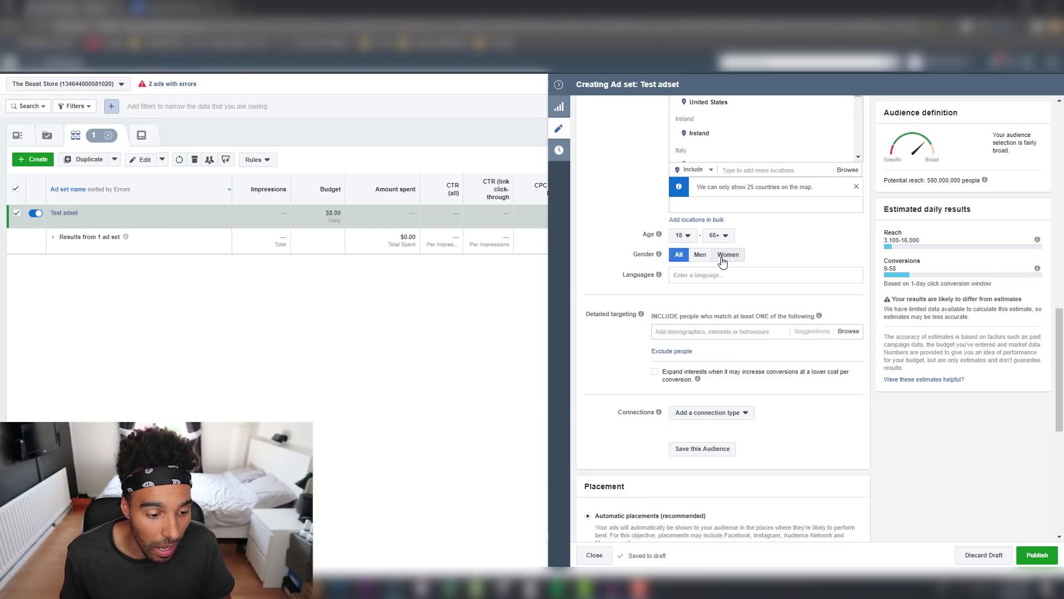
# - Target women with minimum age 25 and add the Pregnancy detailed-targeting interest
pyautogui.click(683, 236)
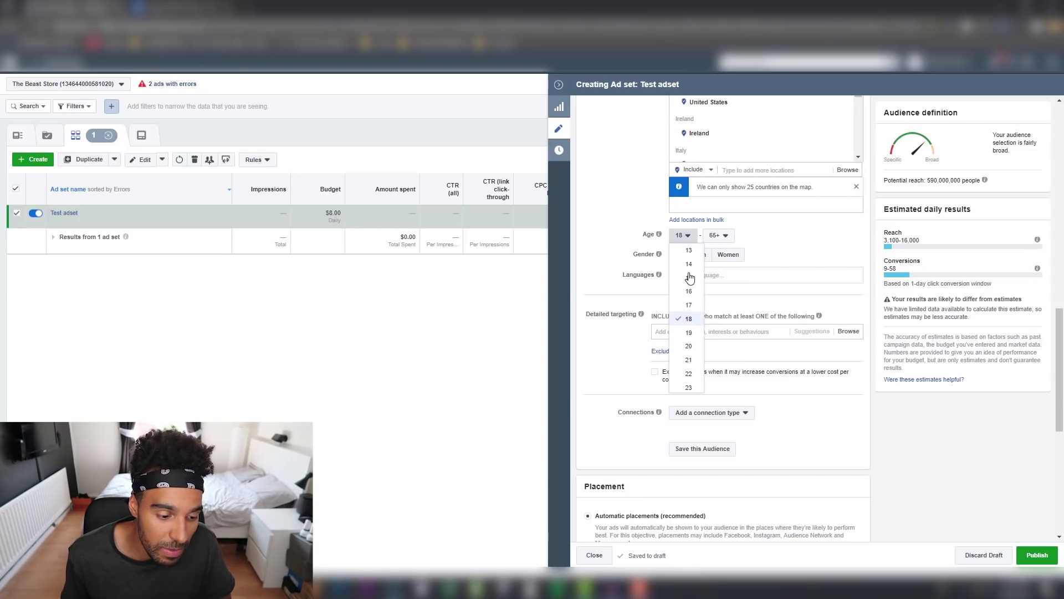
pyautogui.click(688, 342)
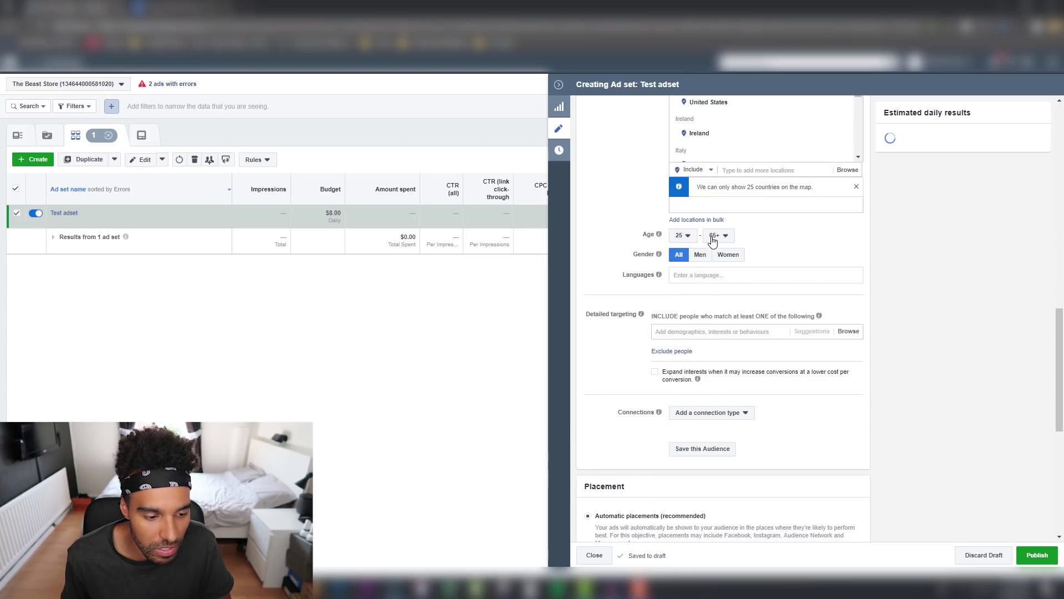
pyautogui.click(731, 254)
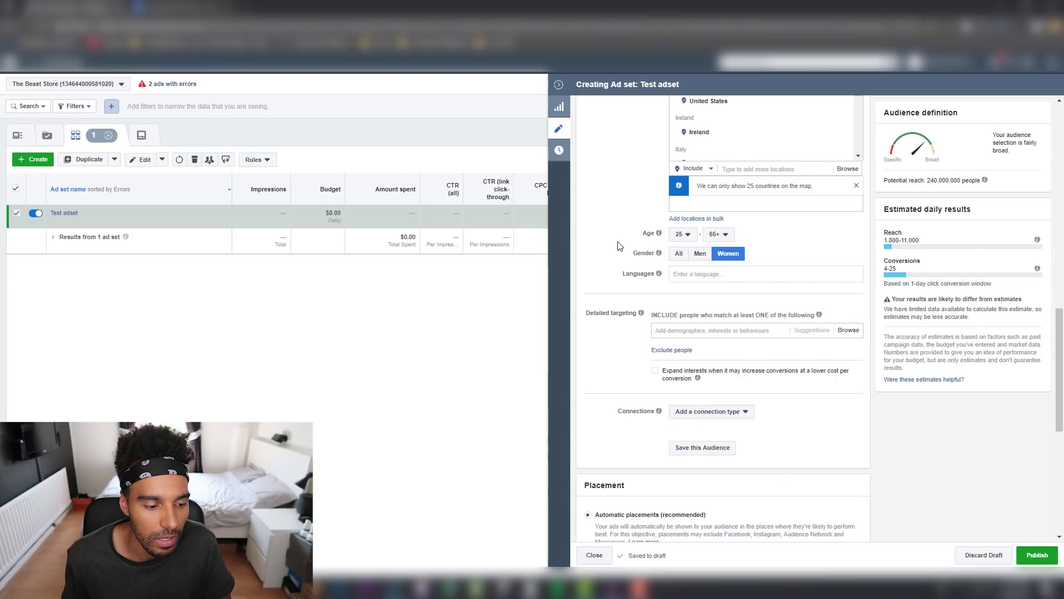
pyautogui.scroll(-2, 623, 246)
pyautogui.scroll(-3, 624, 233)
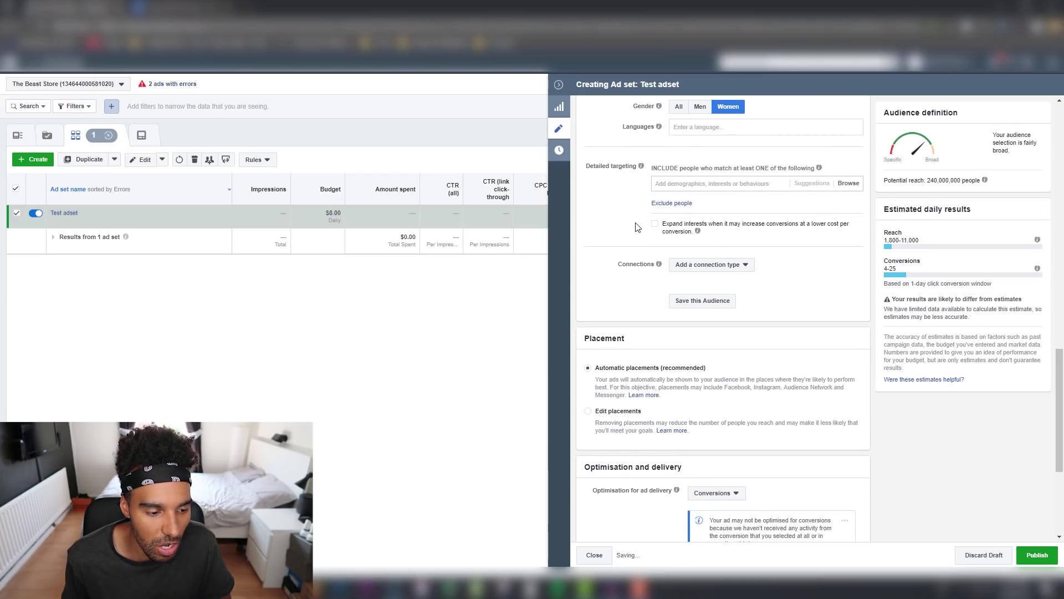
pyautogui.scroll(2, 636, 225)
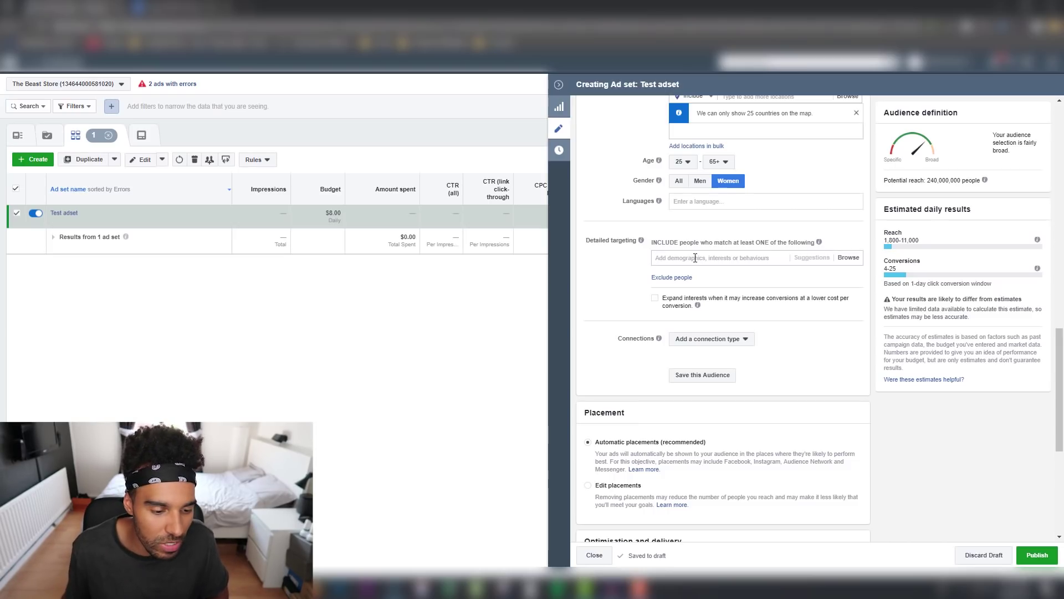
pyautogui.click(695, 258)
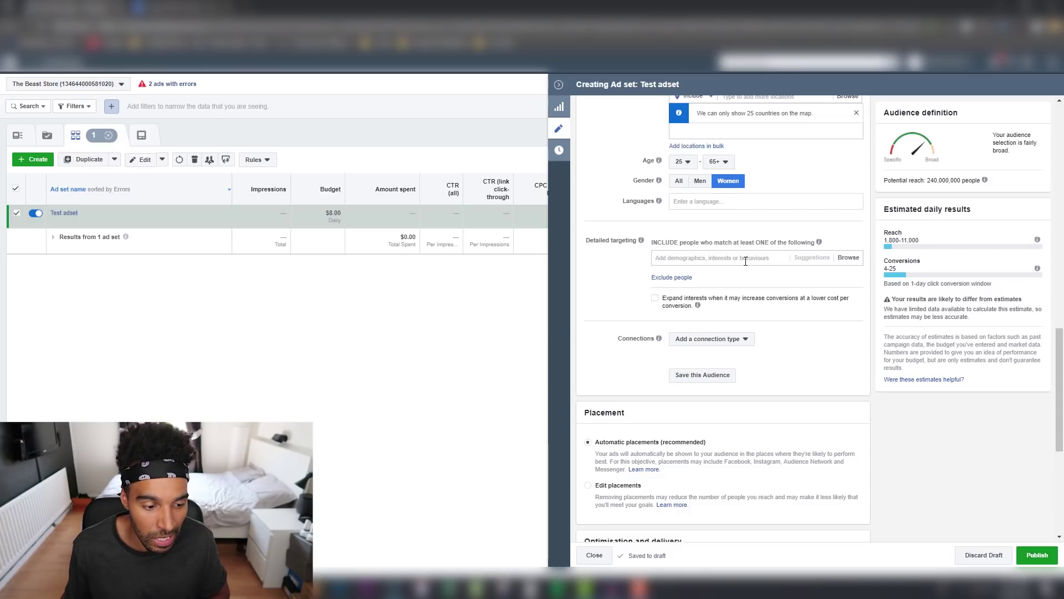
pyautogui.write('pi')
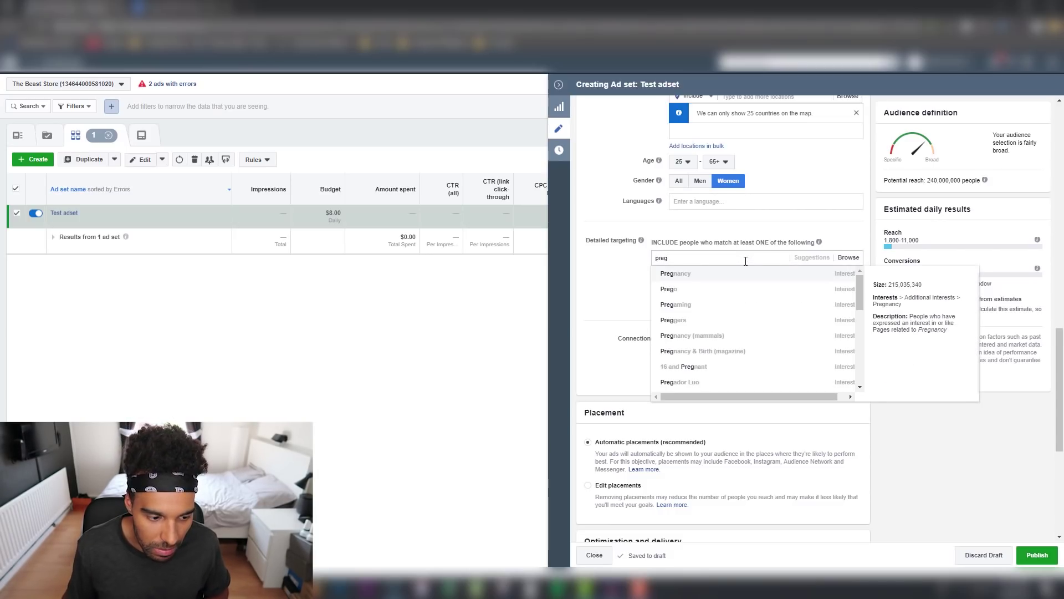
pyautogui.click(736, 274)
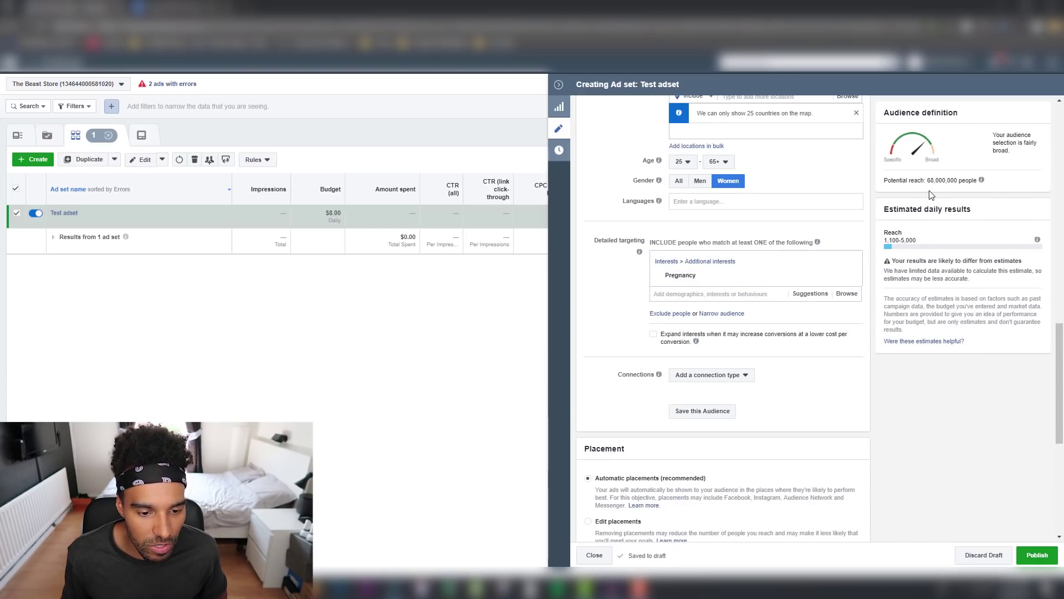
pyautogui.scroll(-2, 634, 299)
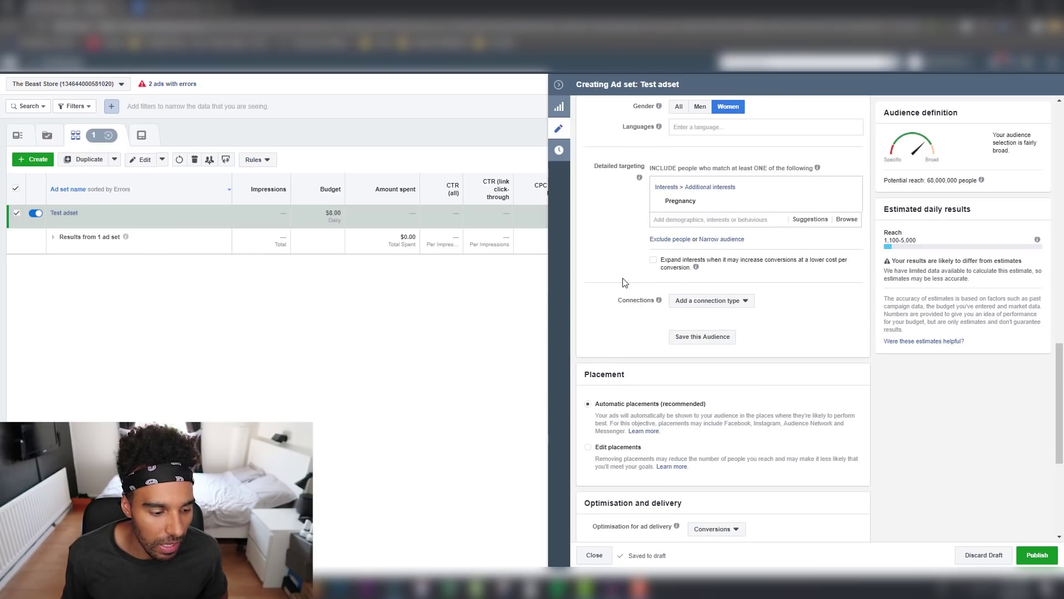
pyautogui.scroll(-2, 624, 281)
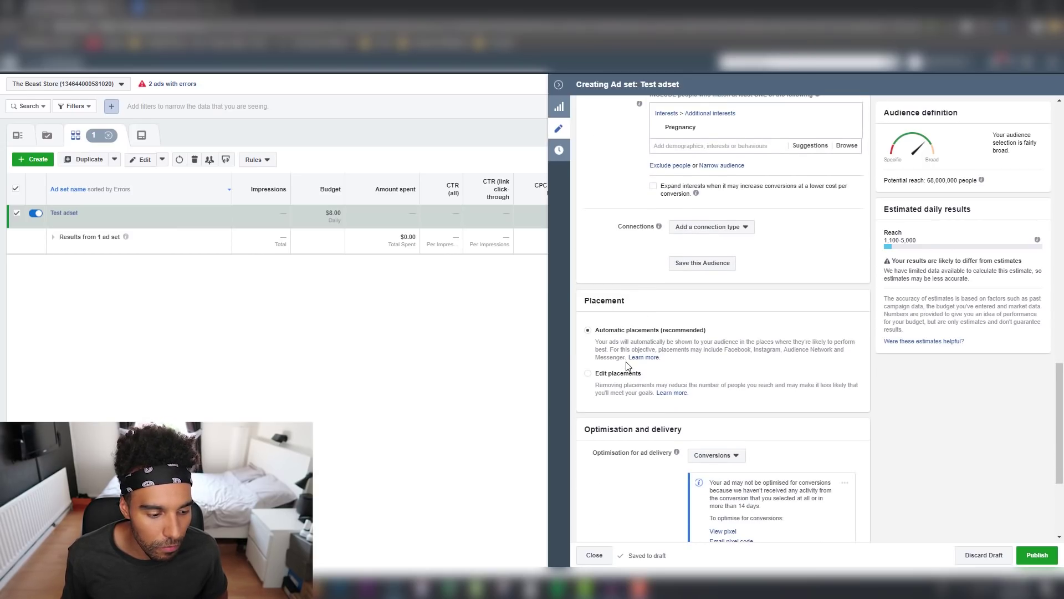
# - Use manual placements, dropping Audience Network, Messenger, Marketplace, Right column and Instant Articles
pyautogui.click(591, 376)
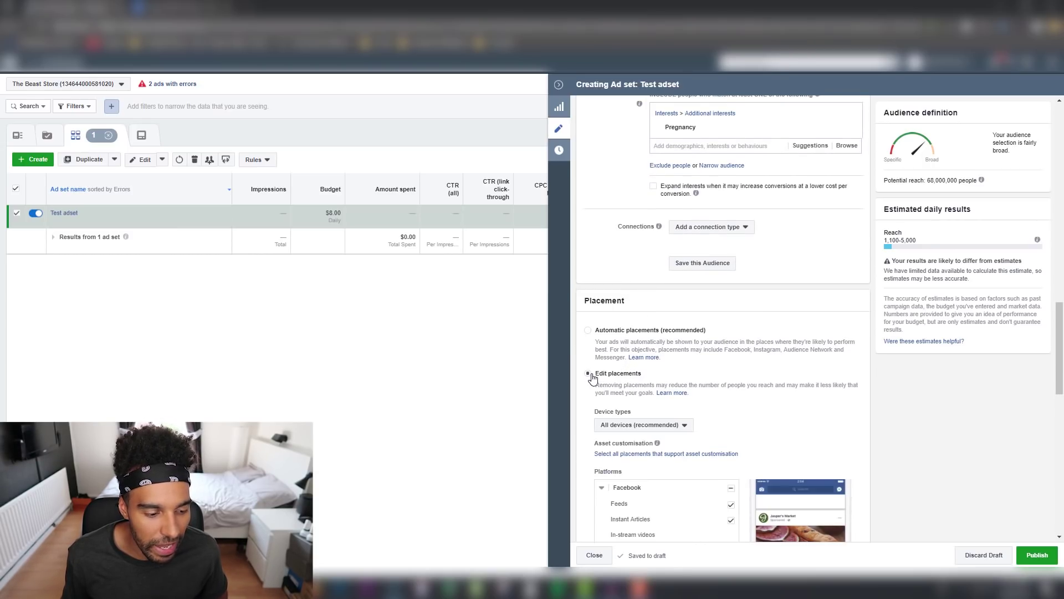
pyautogui.scroll(2, 715, 362)
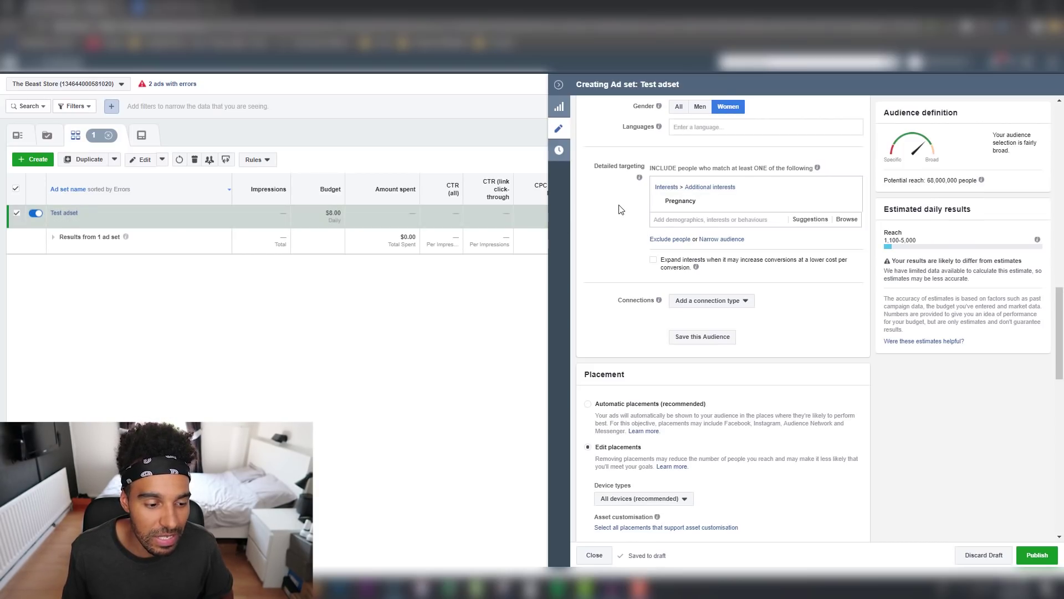
pyautogui.scroll(2, 640, 216)
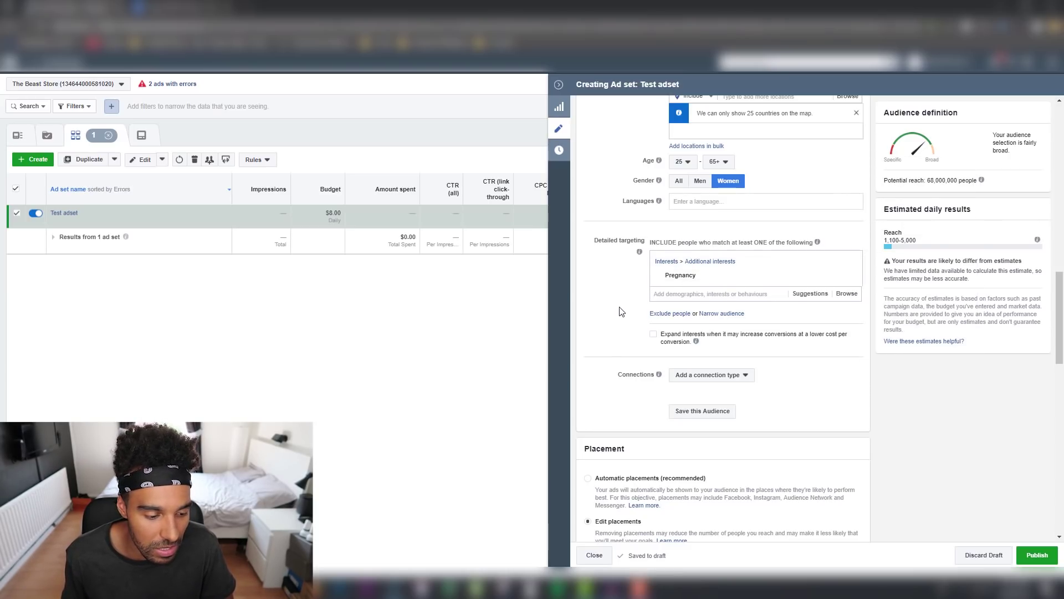
pyautogui.scroll(-1, 620, 333)
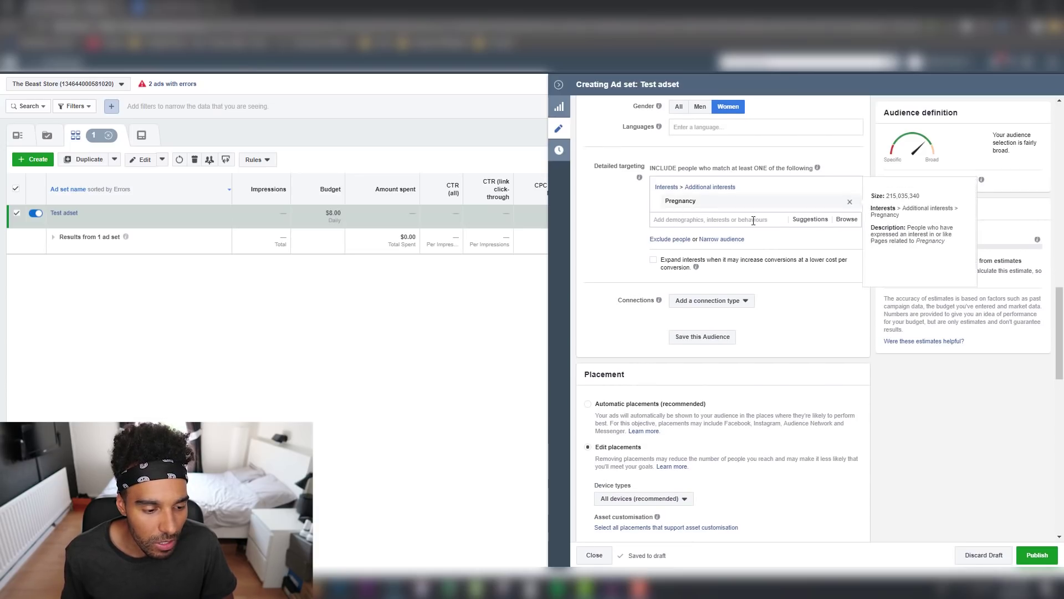
pyautogui.scroll(-1, 632, 274)
pyautogui.scroll(-1, 734, 385)
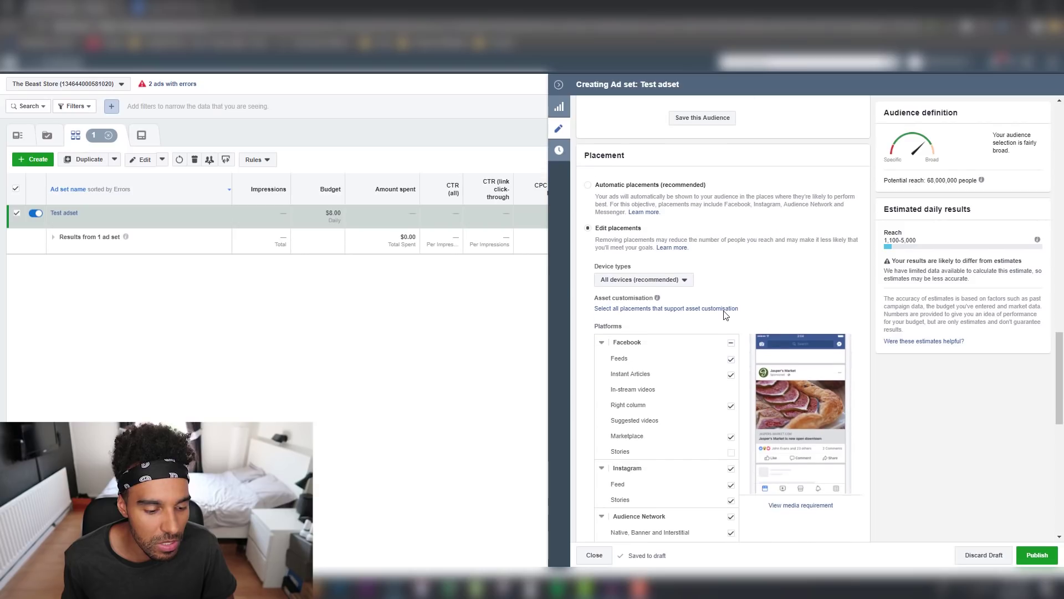
pyautogui.scroll(-2, 685, 312)
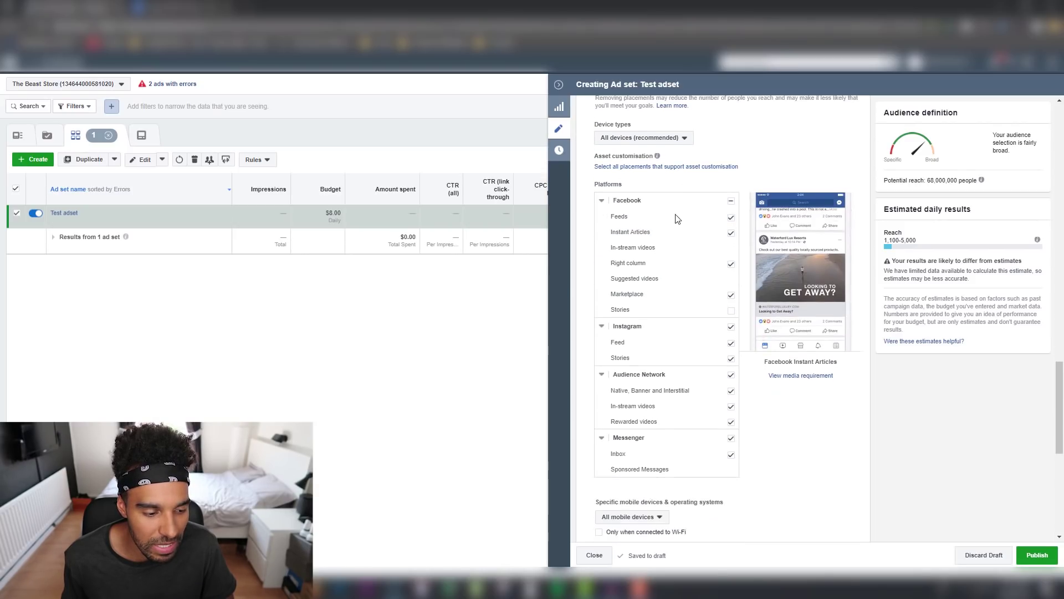
pyautogui.scroll(-1, 676, 218)
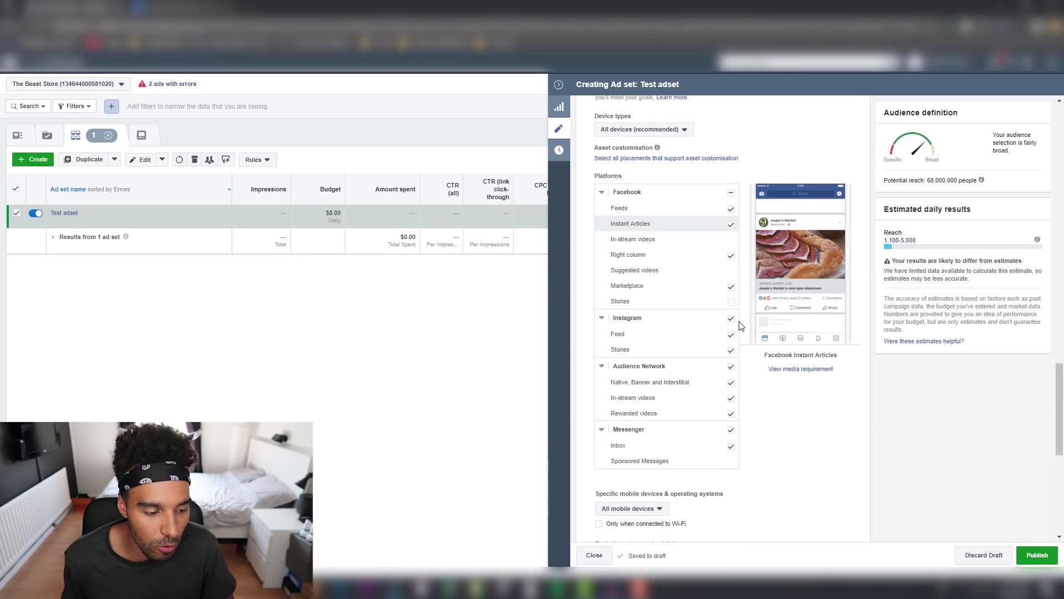
pyautogui.click(731, 367)
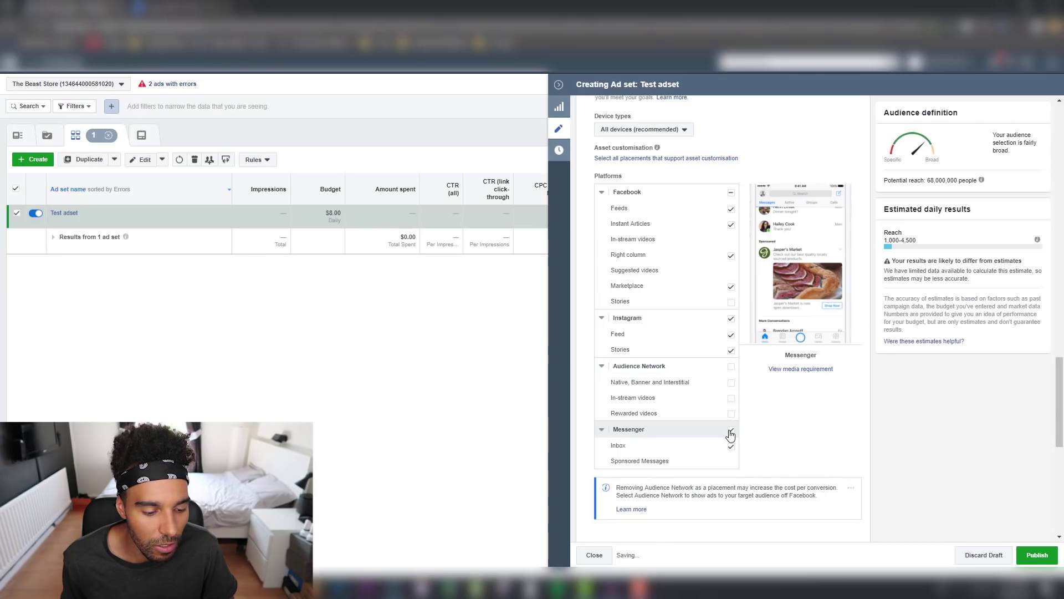
pyautogui.click(731, 428)
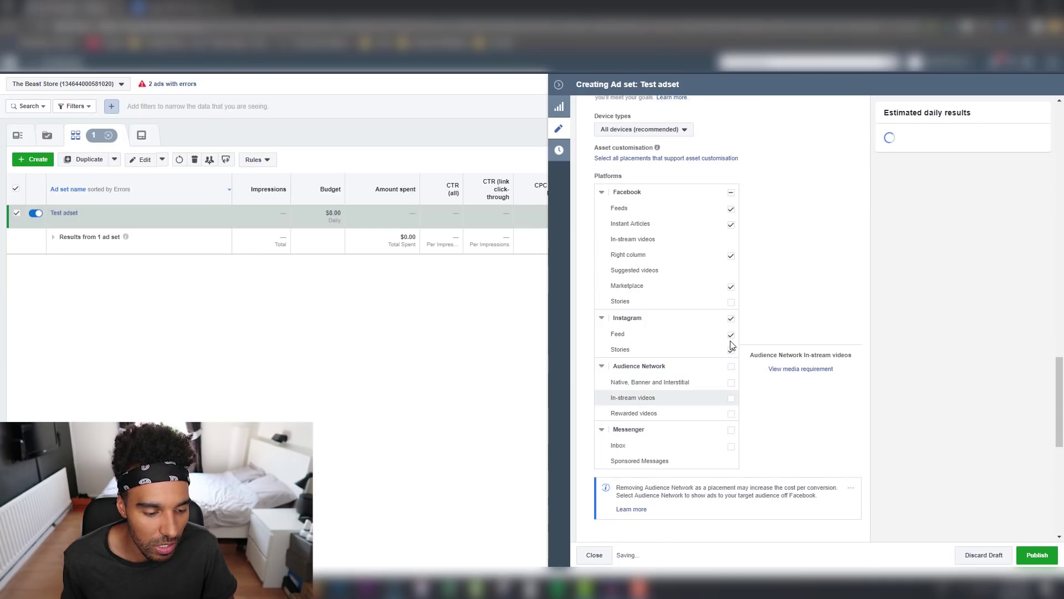
pyautogui.click(731, 286)
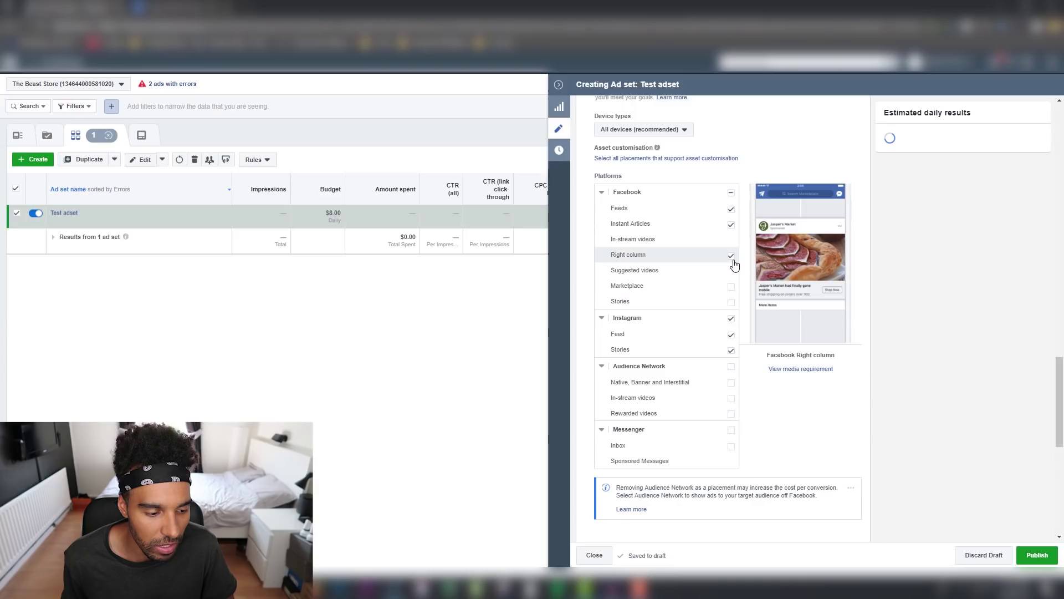
pyautogui.click(730, 255)
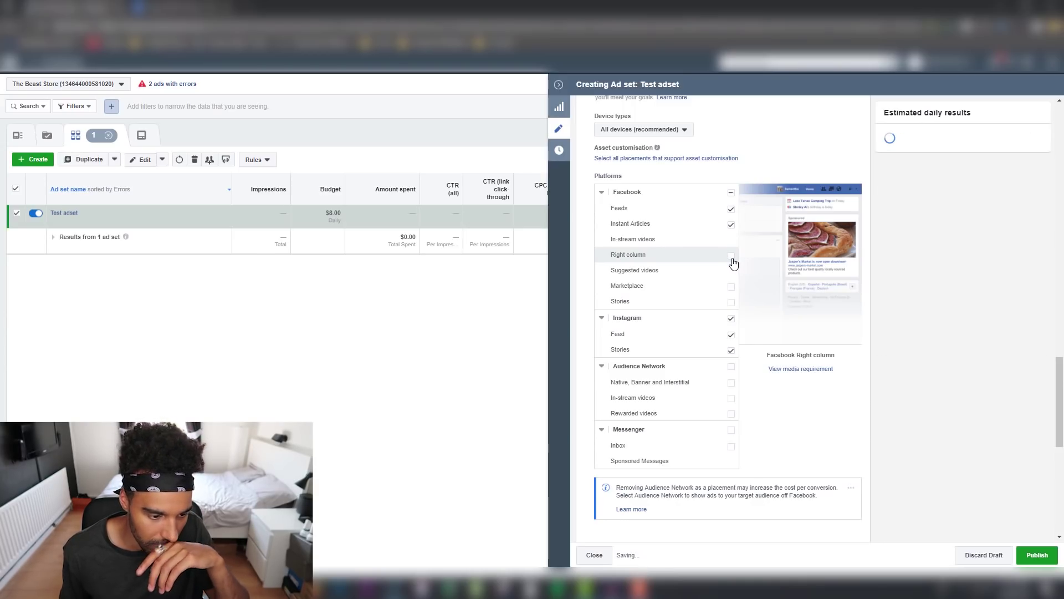
pyautogui.click(730, 227)
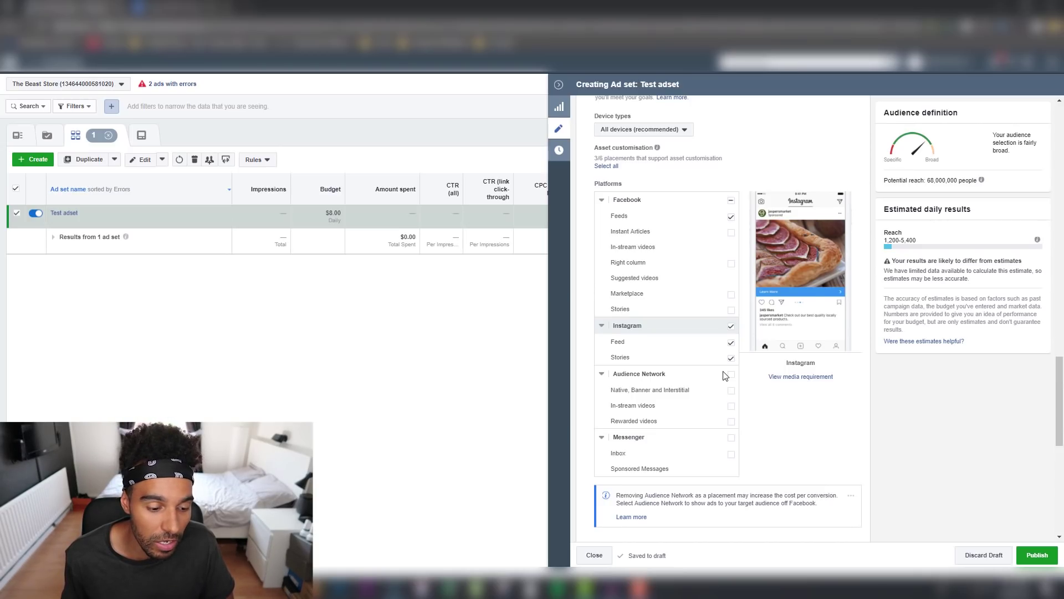
# - Remove the Instagram placements and review the conversion window options without changing them
pyautogui.click(731, 357)
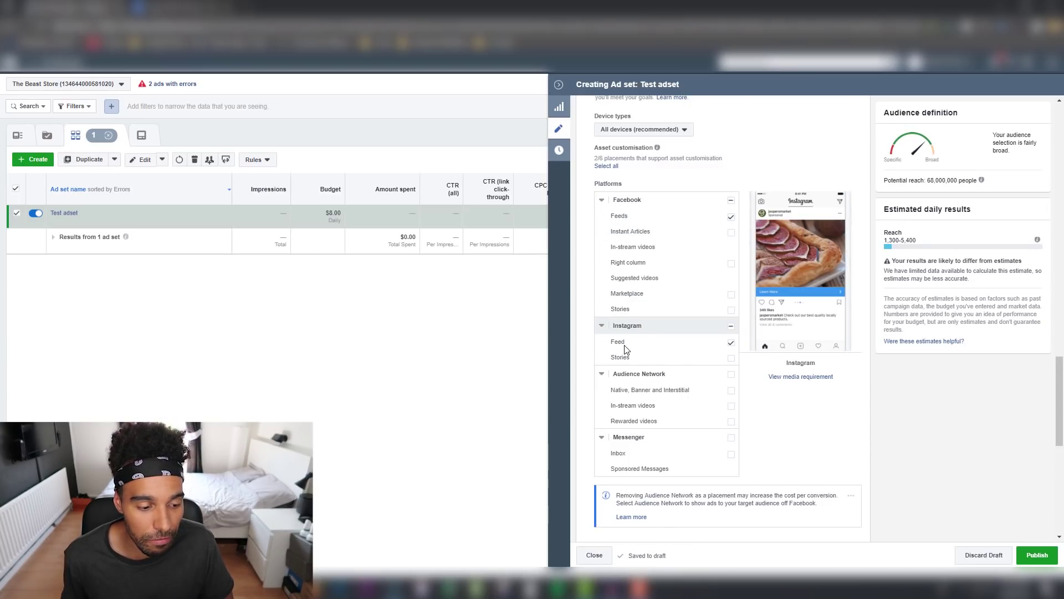
pyautogui.click(731, 326)
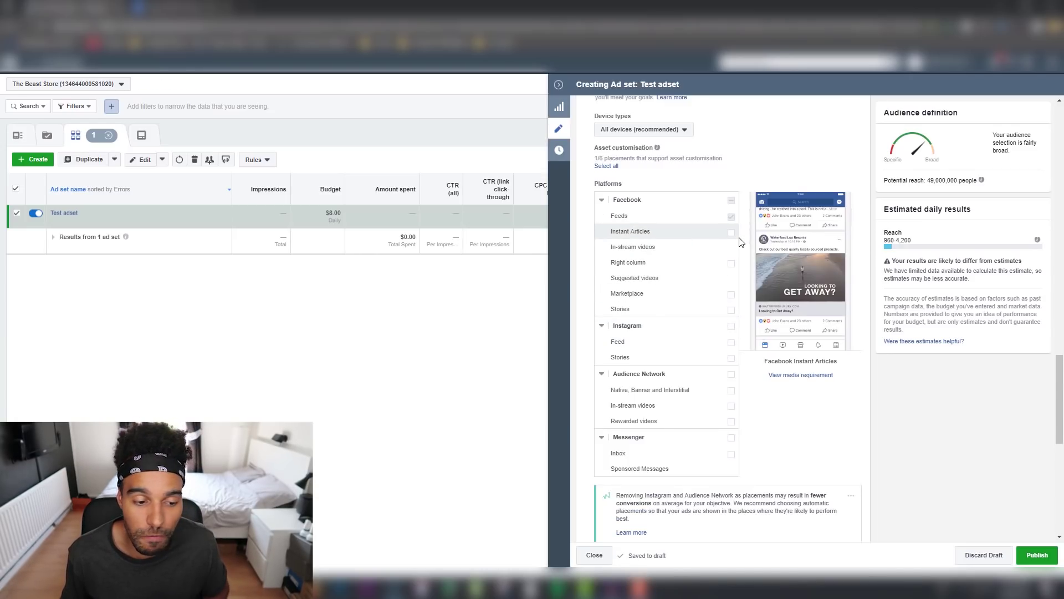
pyautogui.scroll(3, 761, 303)
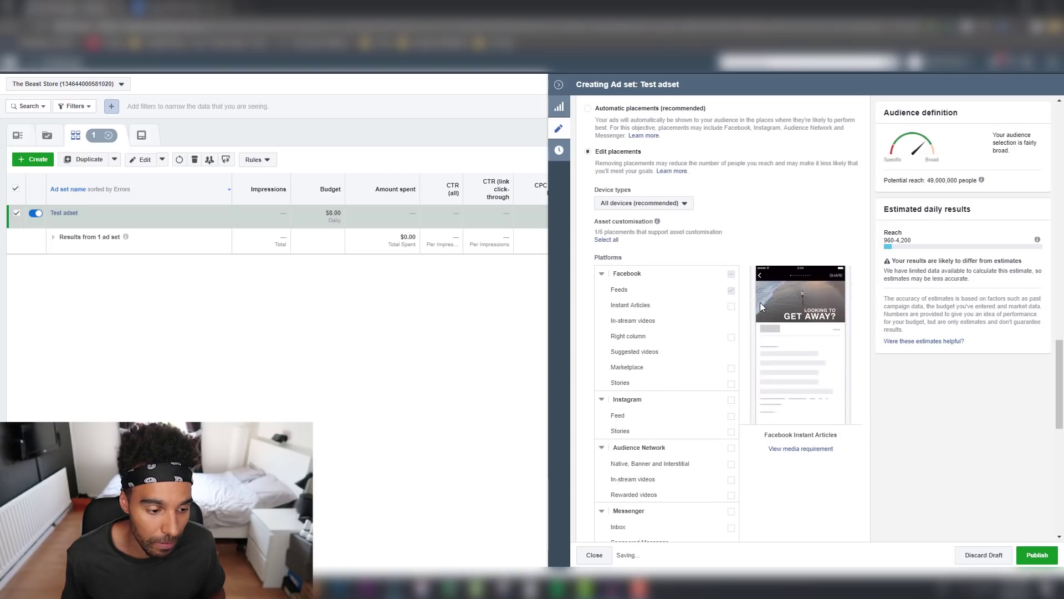
pyautogui.scroll(5, 759, 306)
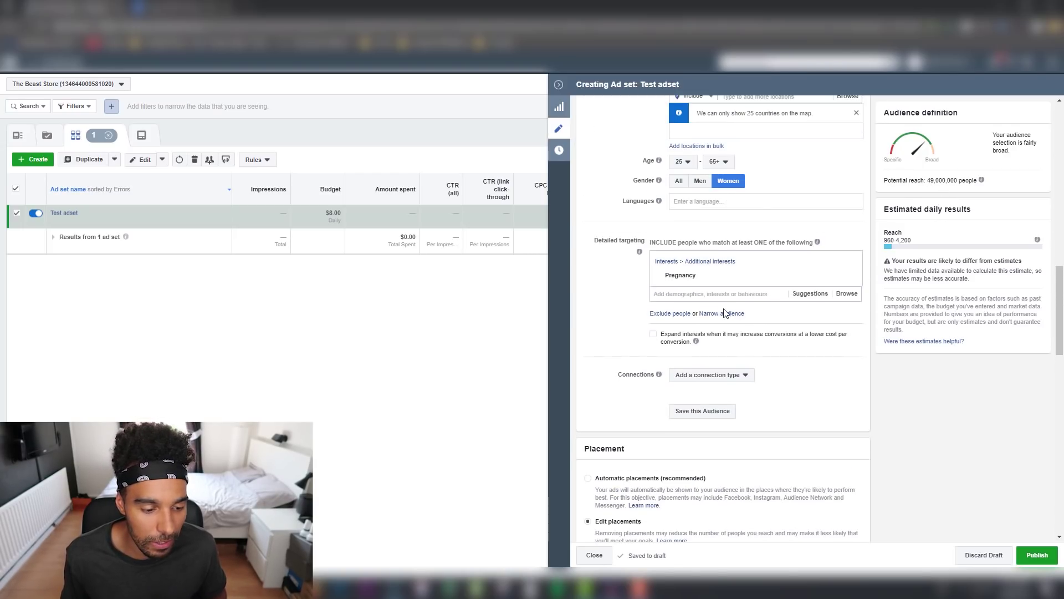
pyautogui.scroll(3, 636, 321)
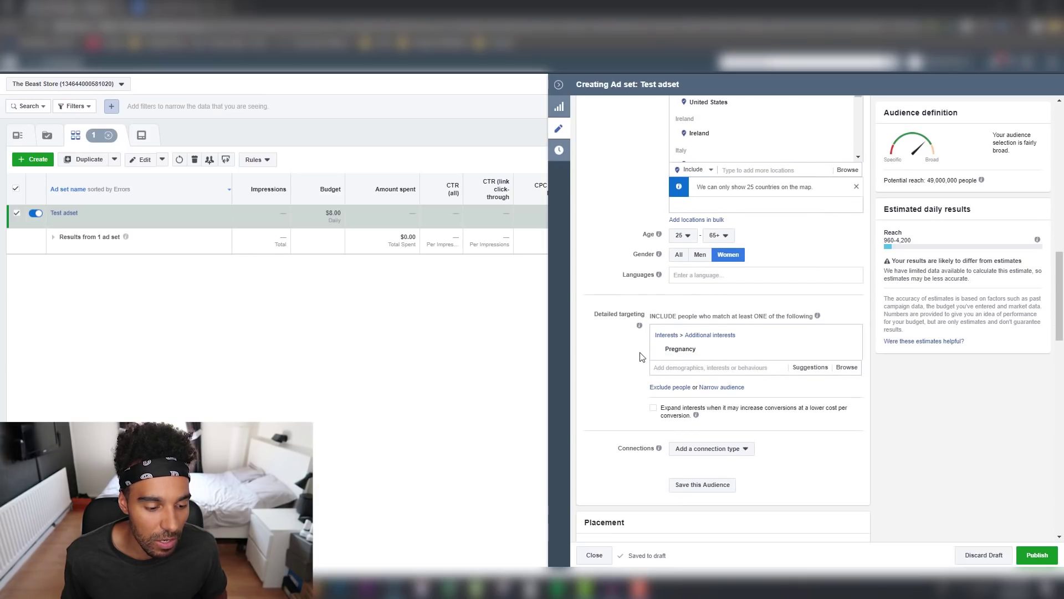
pyautogui.scroll(4, 628, 345)
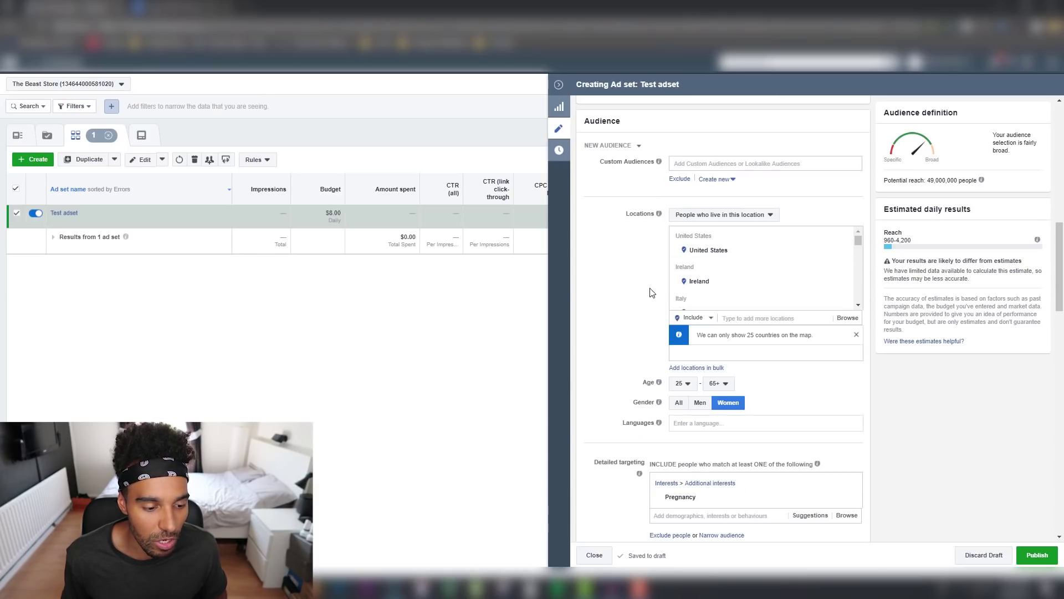
pyautogui.scroll(-1, 637, 308)
pyautogui.scroll(-6, 636, 308)
pyautogui.scroll(-4, 636, 308)
pyautogui.scroll(-3, 636, 307)
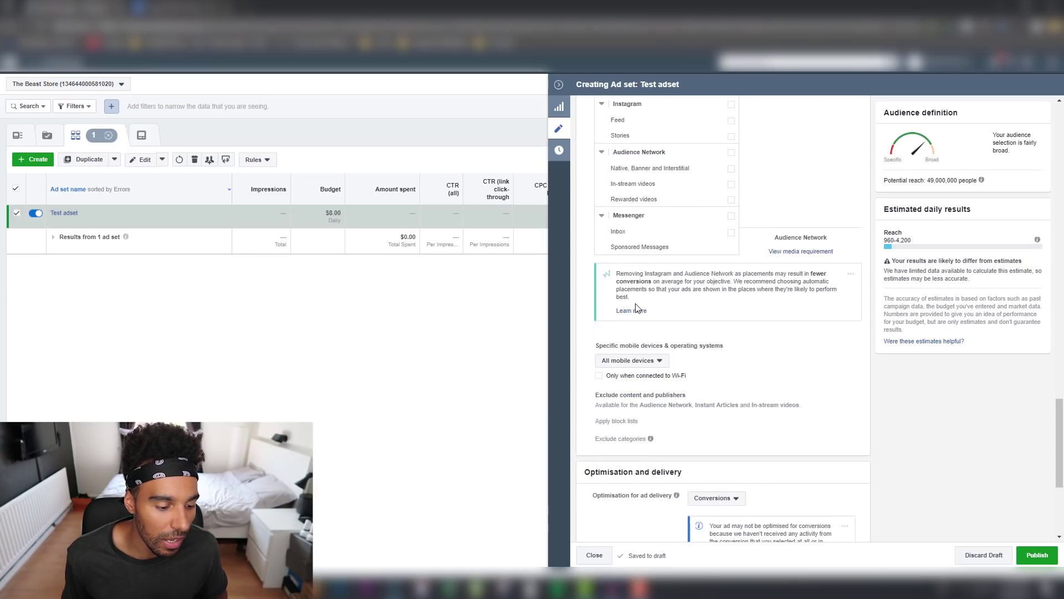
pyautogui.scroll(8, 637, 306)
pyautogui.scroll(-6, 636, 304)
pyautogui.scroll(-6, 636, 304)
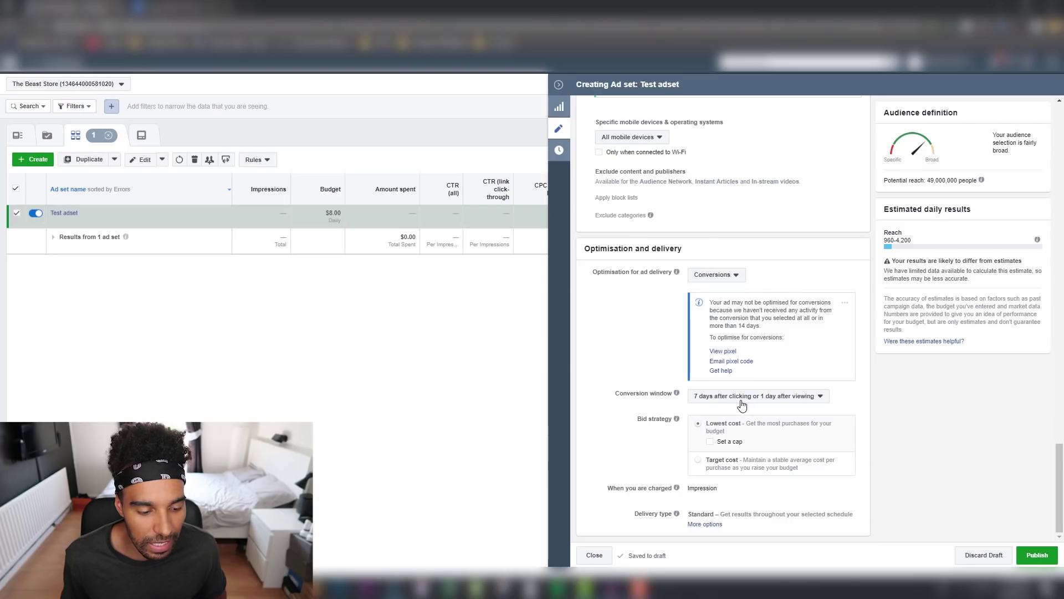
pyautogui.click(811, 396)
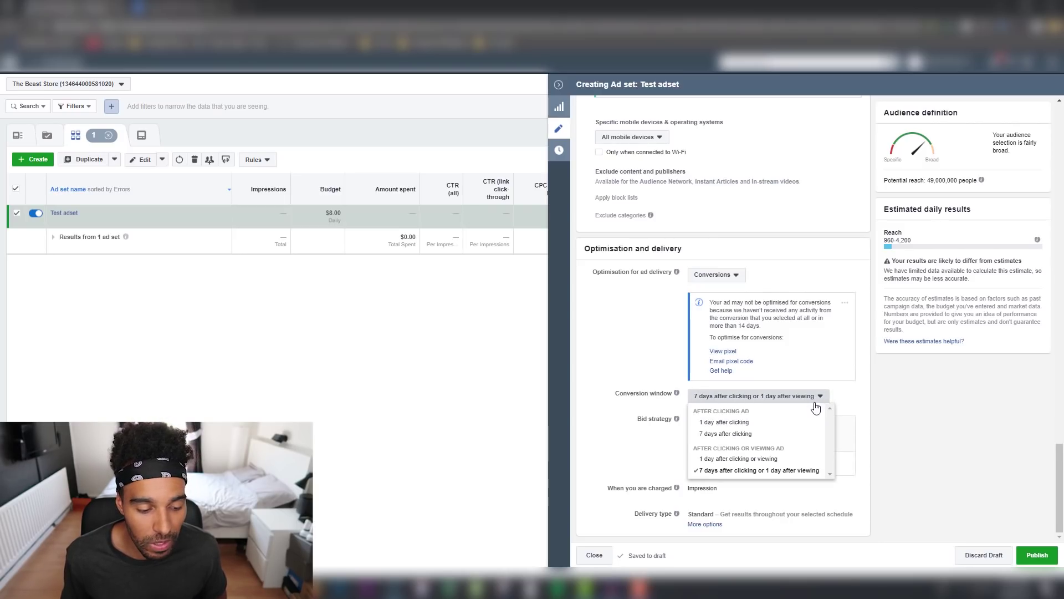
pyautogui.click(650, 407)
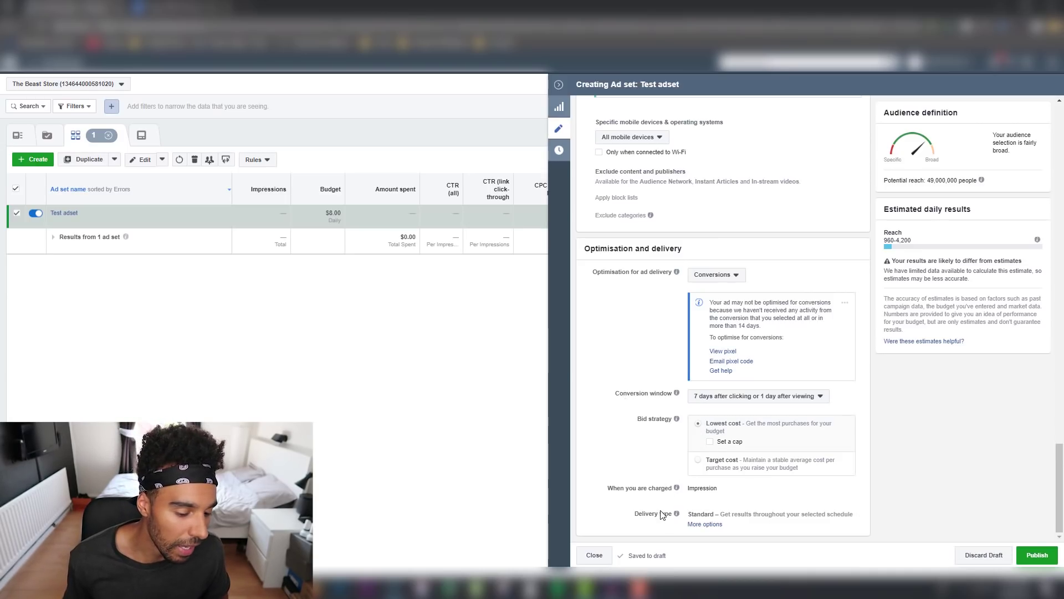
pyautogui.scroll(8, 658, 465)
pyautogui.scroll(6, 649, 462)
pyautogui.scroll(8, 645, 460)
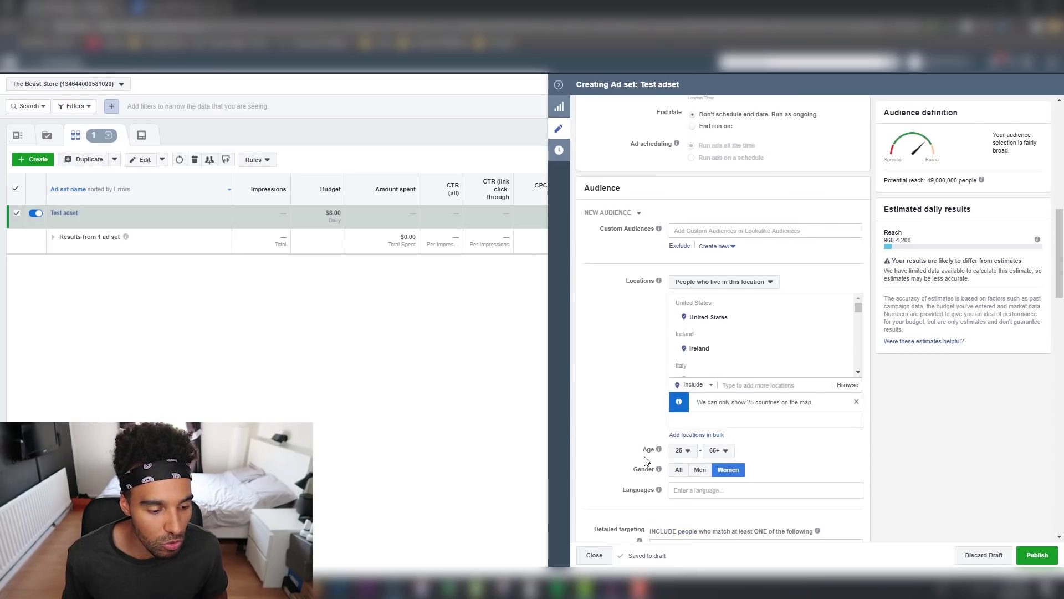
pyautogui.scroll(3, 633, 437)
pyautogui.scroll(6, 632, 437)
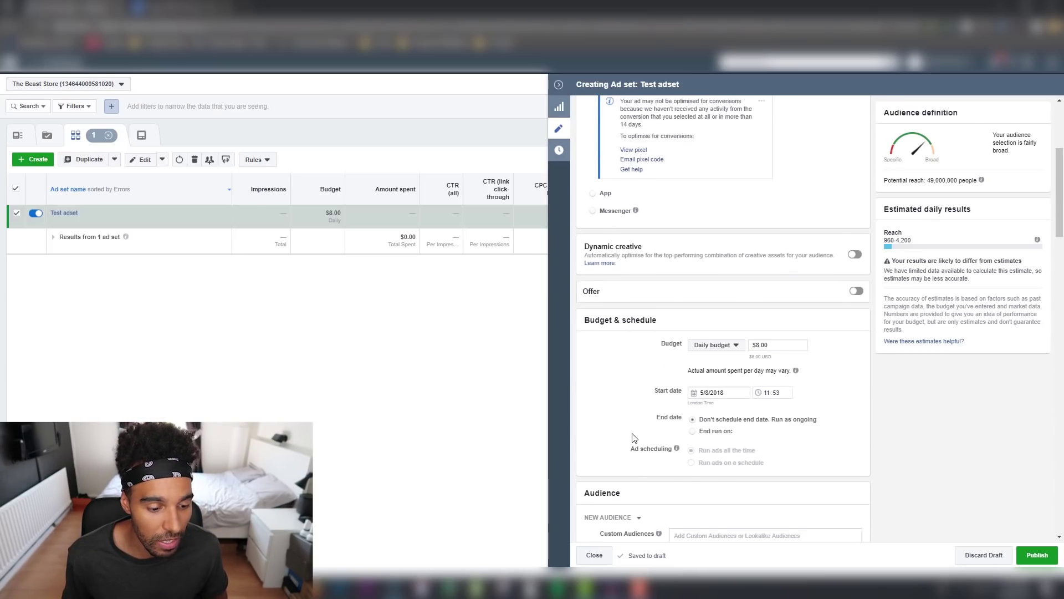
pyautogui.scroll(5, 633, 437)
pyautogui.scroll(4, 633, 436)
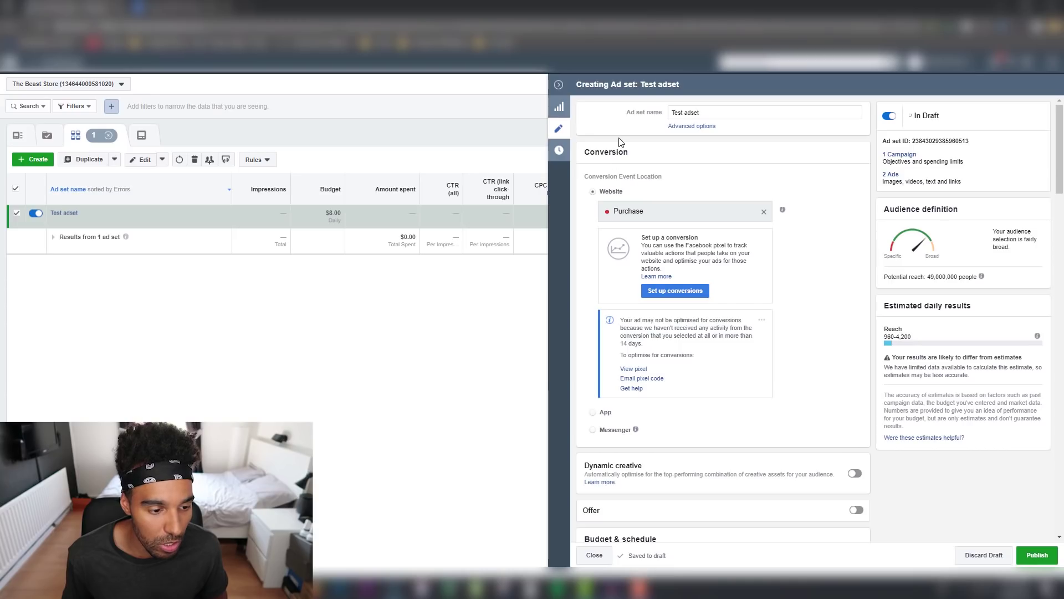
# - Rename the ad set to 'W - (Pregnancy) - 25-65 - M/D - Epacket'
pyautogui.doubleClick(691, 113)
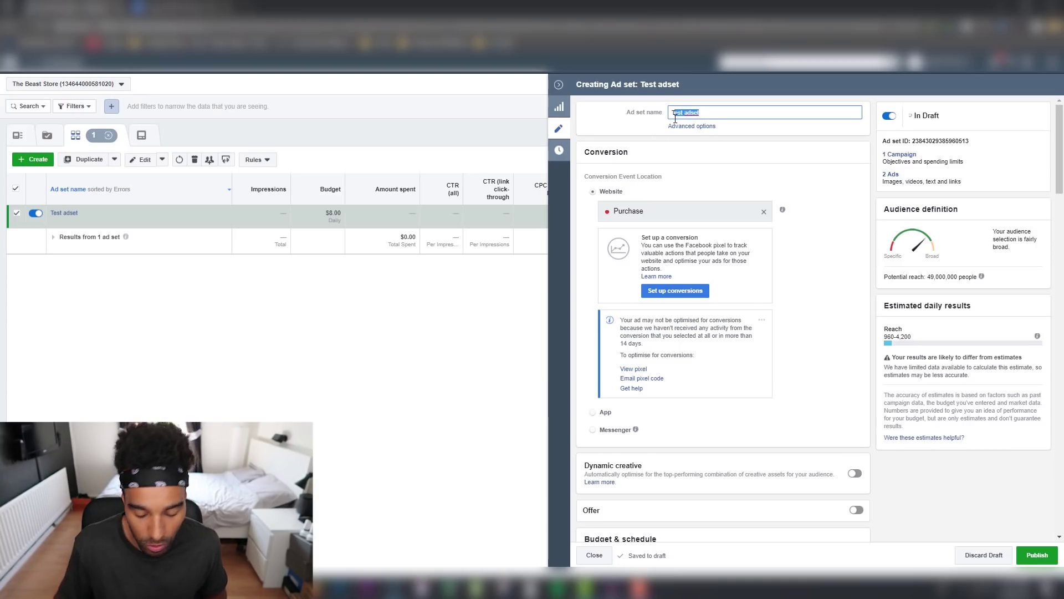
pyautogui.press('BackSpace')
pyautogui.write('W - (')
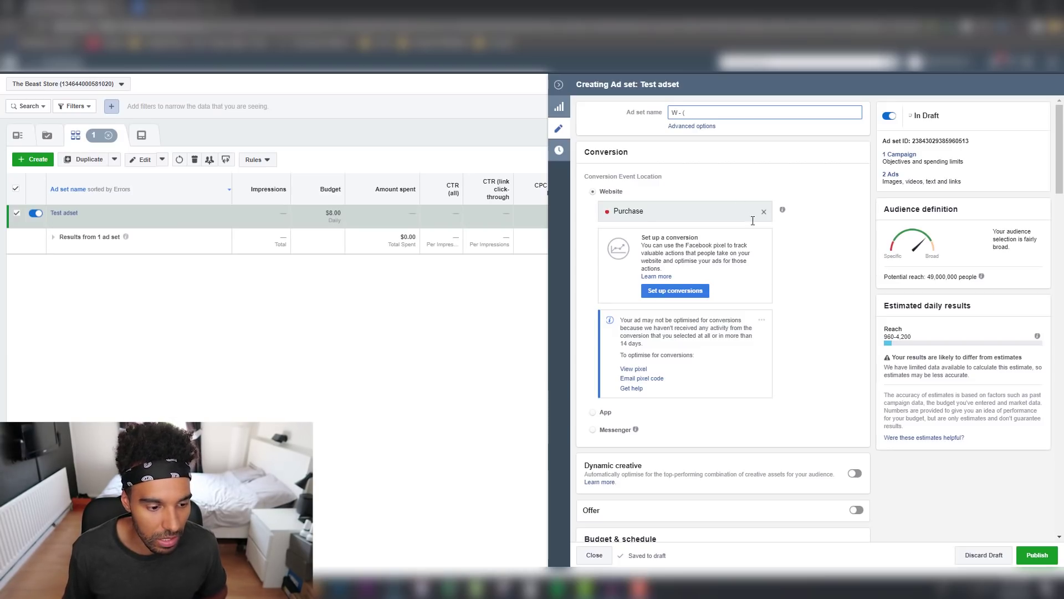
pyautogui.scroll(-5, 753, 292)
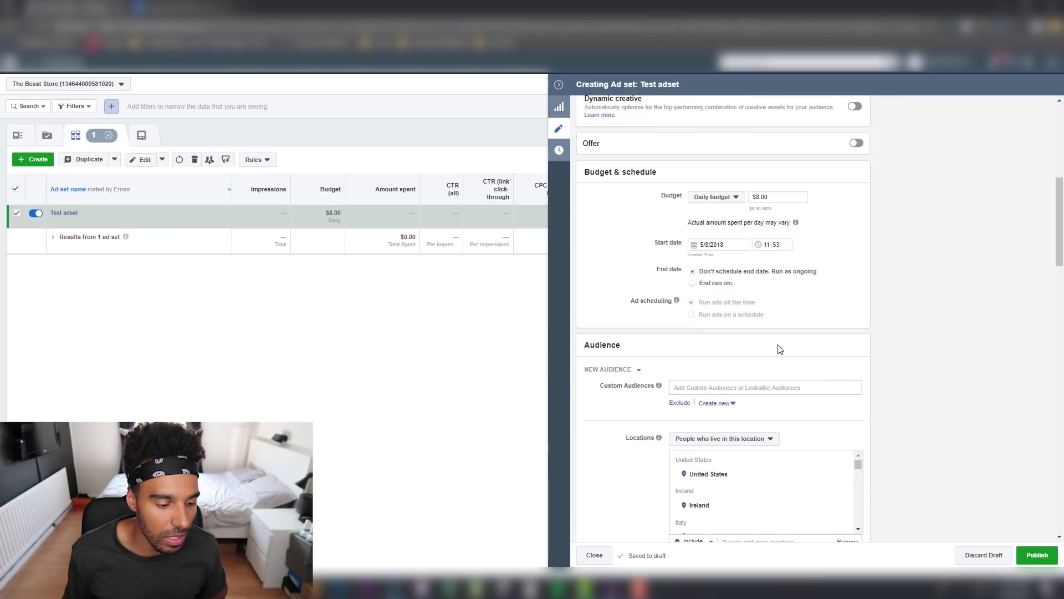
pyautogui.scroll(-5, 707, 333)
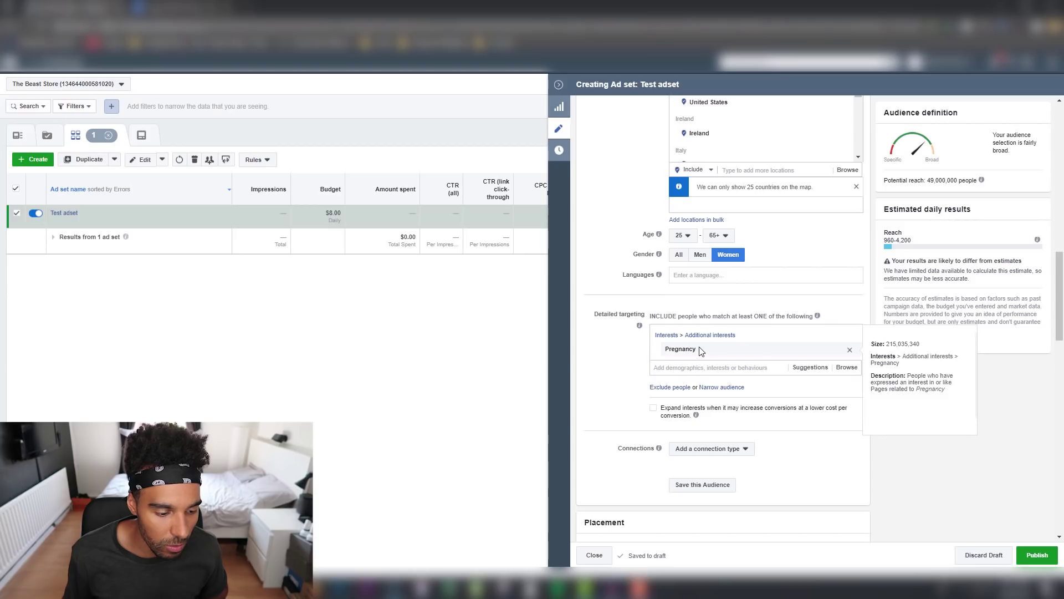
pyautogui.moveTo(700, 349); pyautogui.dragTo(663, 348)
pyautogui.hotkey('ctrl', 'c')
pyautogui.write('W - (')
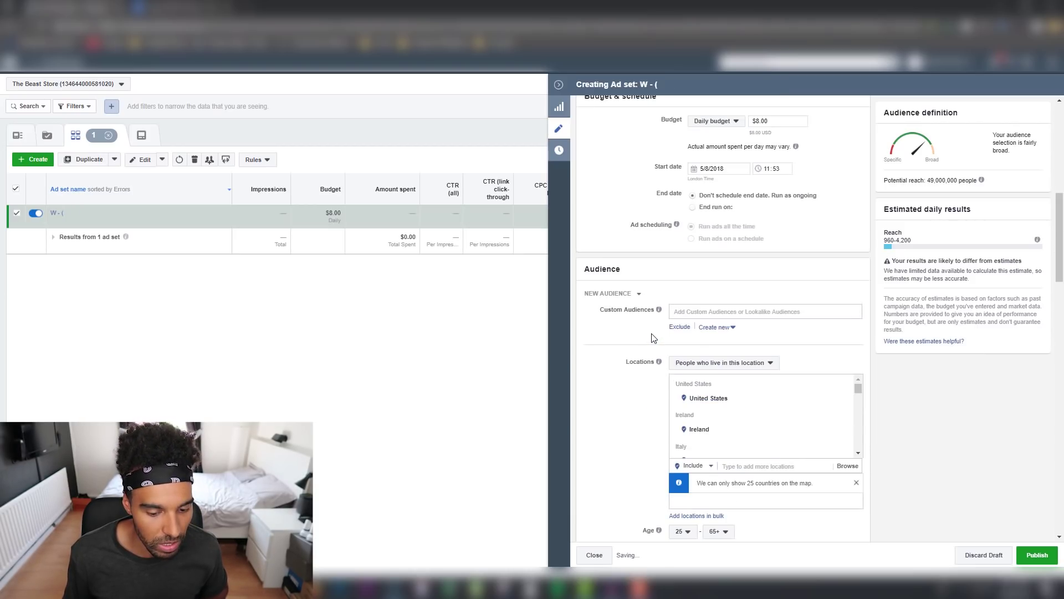
pyautogui.scroll(10, 707, 291)
pyautogui.click(712, 113)
pyautogui.hotkey('ctrl', 'v')
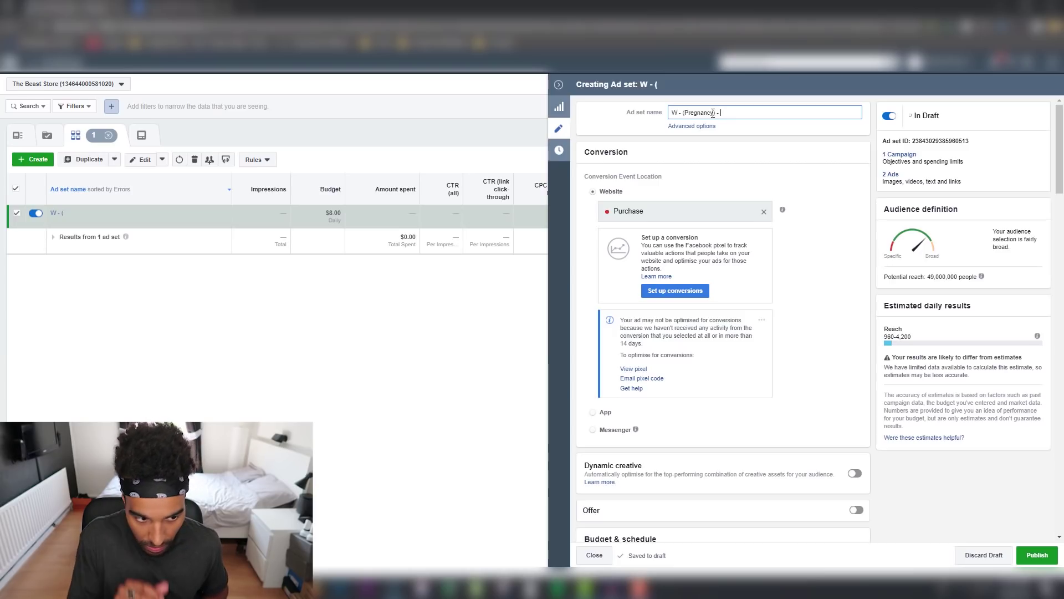
pyautogui.write('- (')
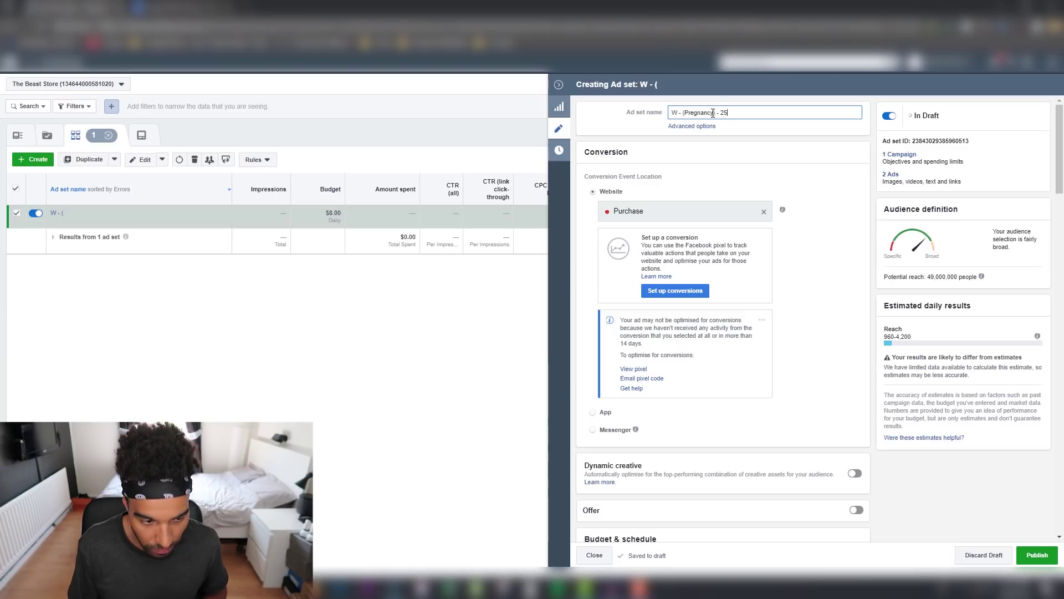
pyautogui.write('65 - M/D - Ep')
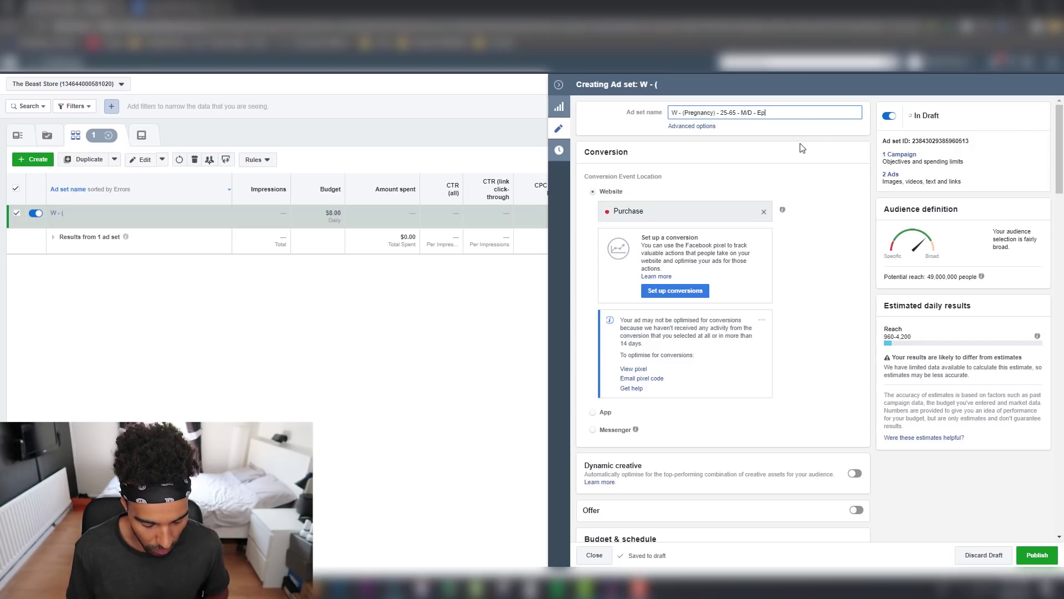
pyautogui.write('acket')
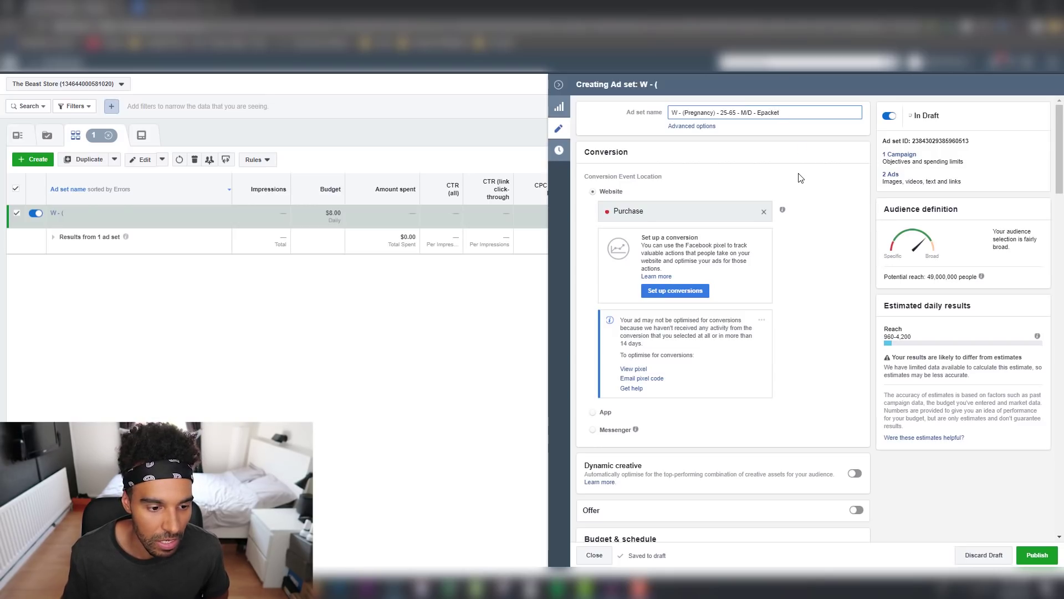
pyautogui.click(798, 177)
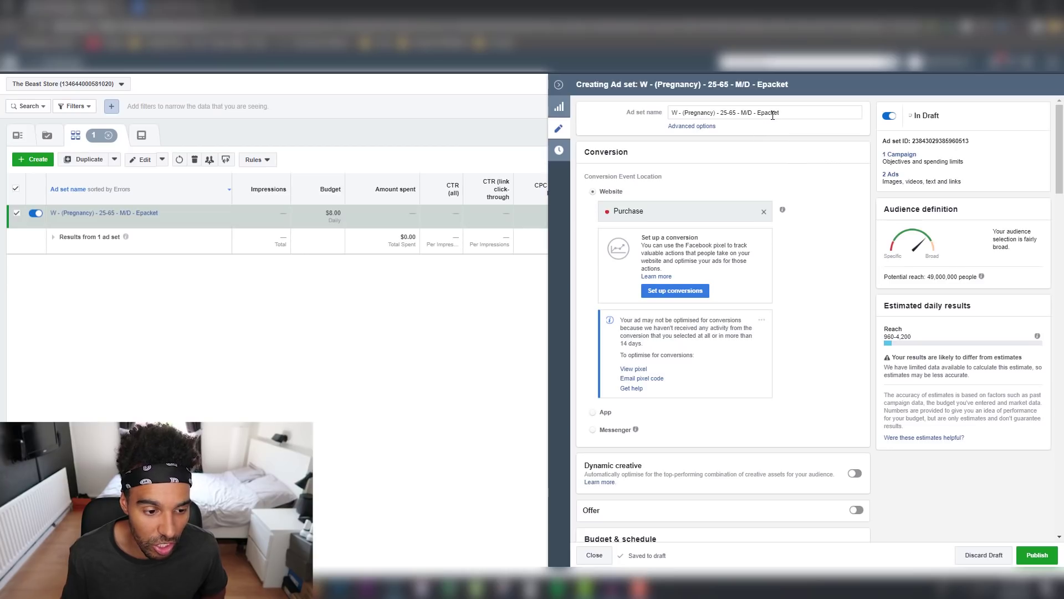
pyautogui.scroll(-5, 751, 201)
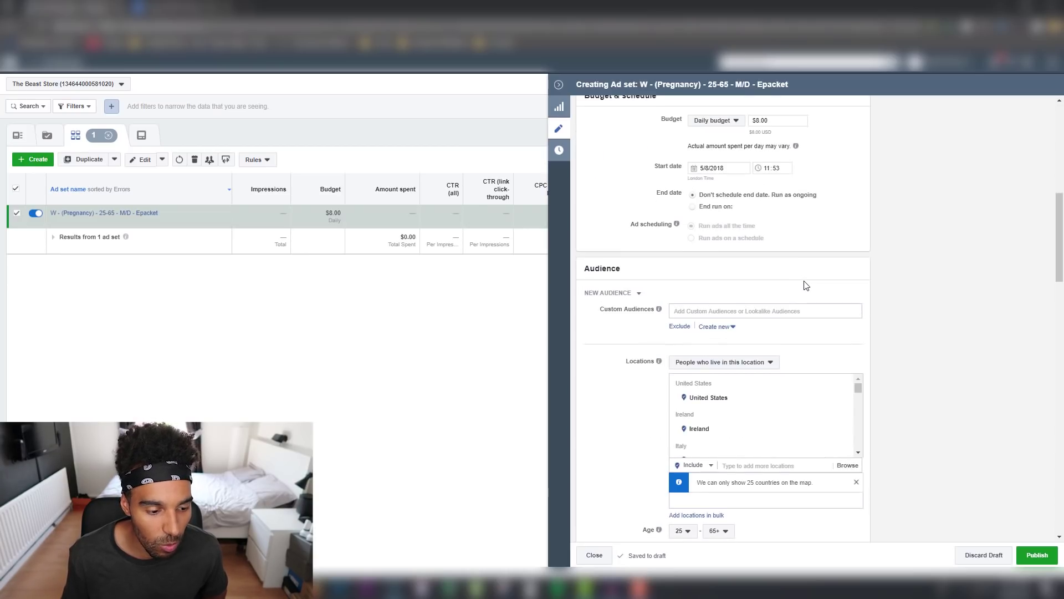
pyautogui.scroll(5, 752, 208)
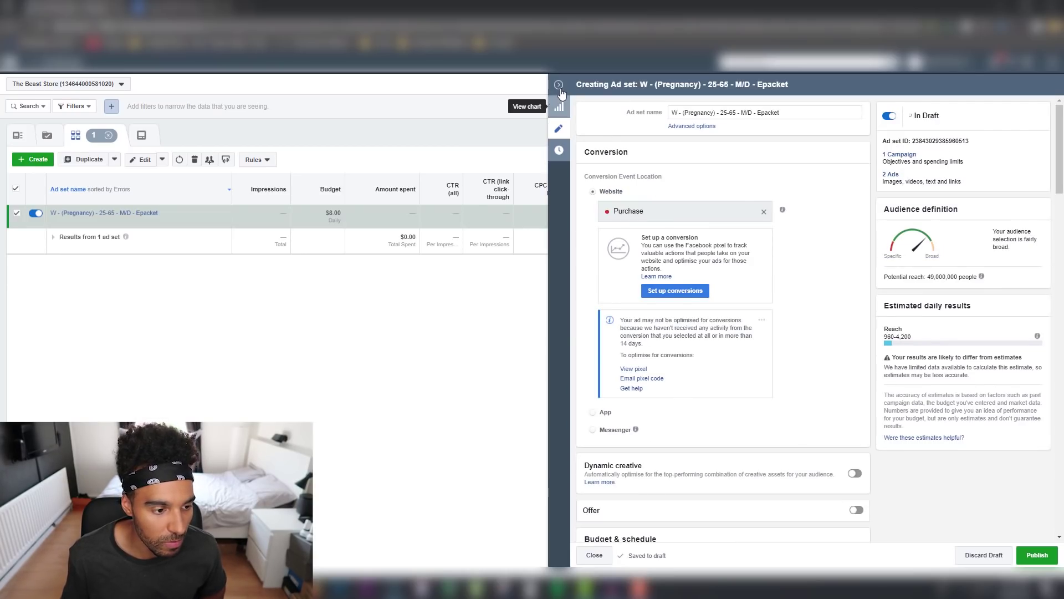
# - After checking its ads, duplicate the Pregnancy ad set into its original campaign
pyautogui.click(558, 84)
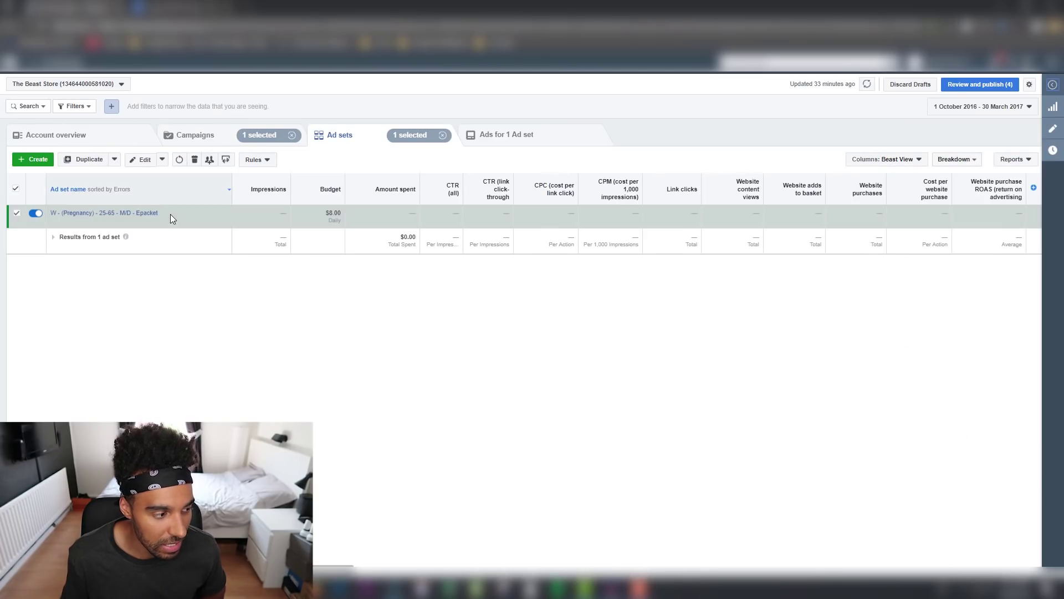
pyautogui.click(495, 138)
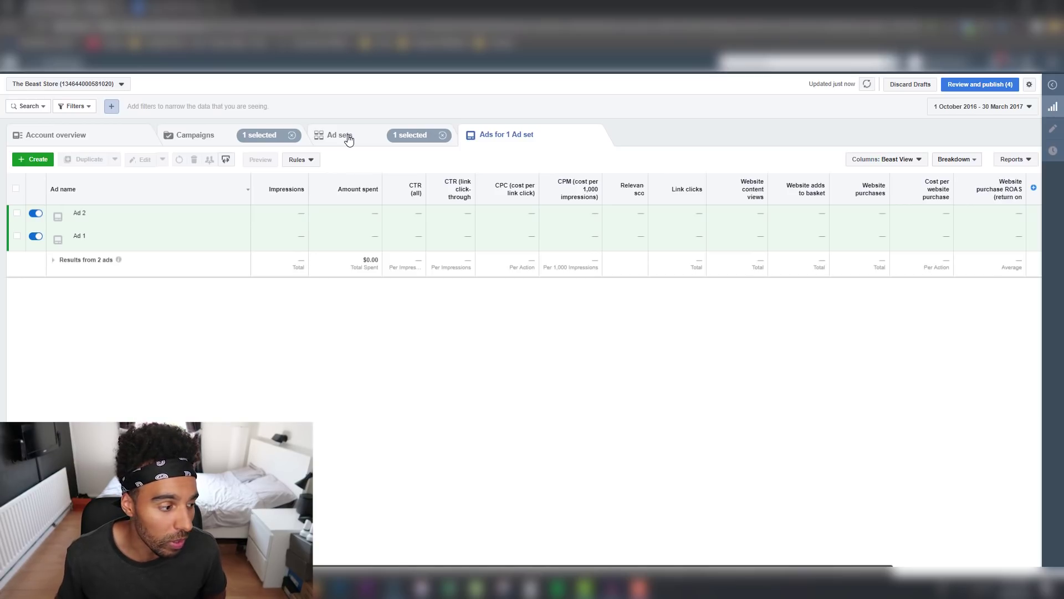
pyautogui.moveTo(407, 236)
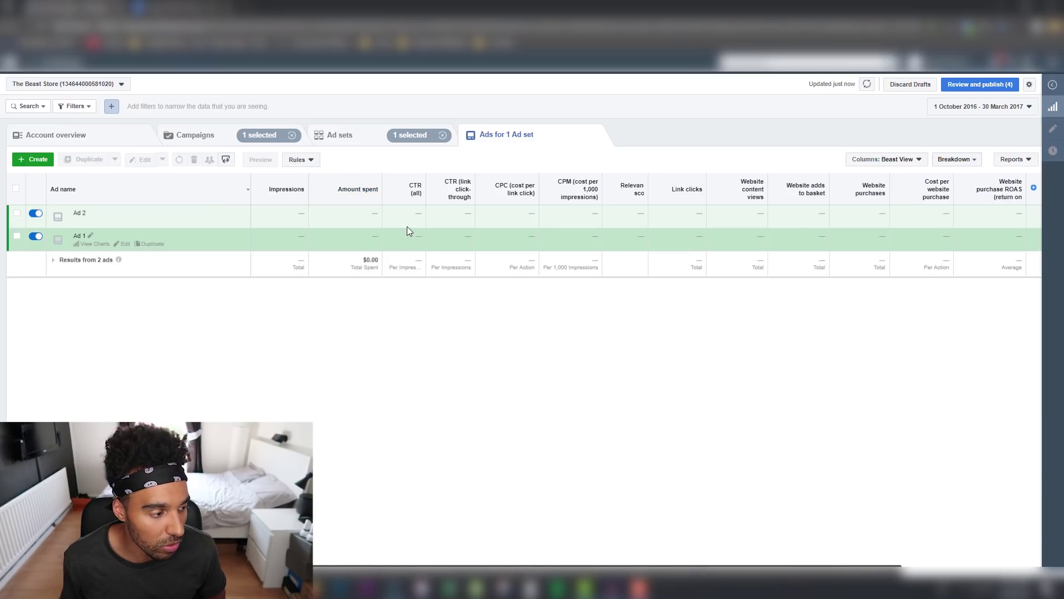
pyautogui.click(352, 143)
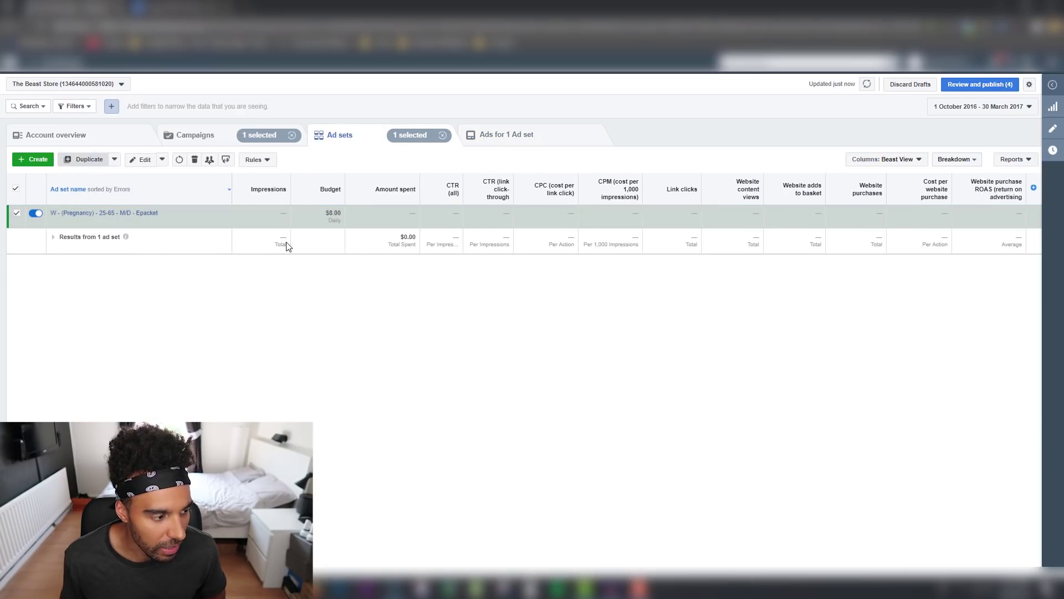
pyautogui.hotkey('ctrl', 'd')
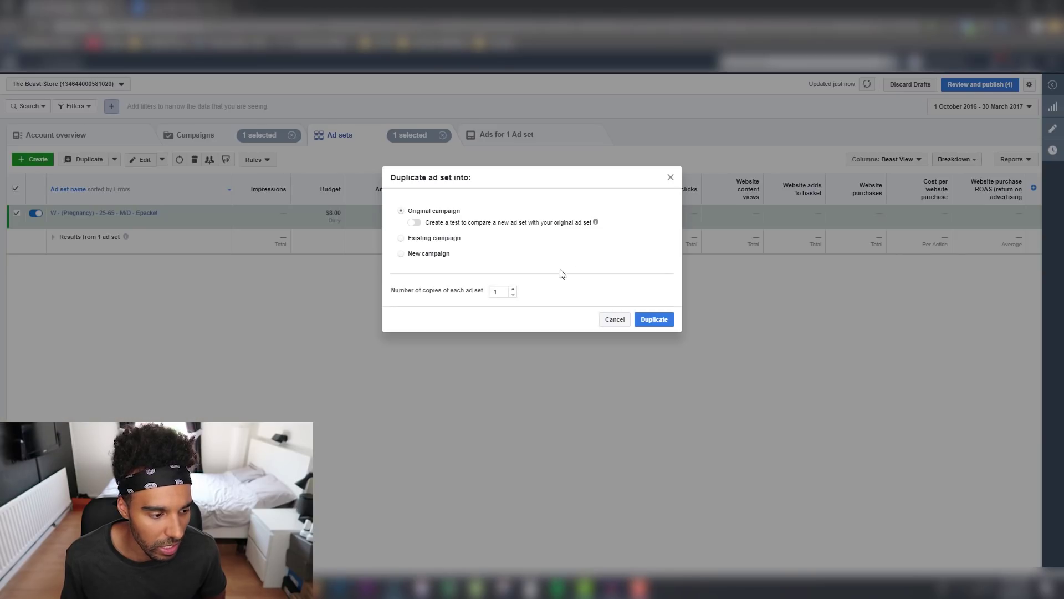
pyautogui.click(650, 320)
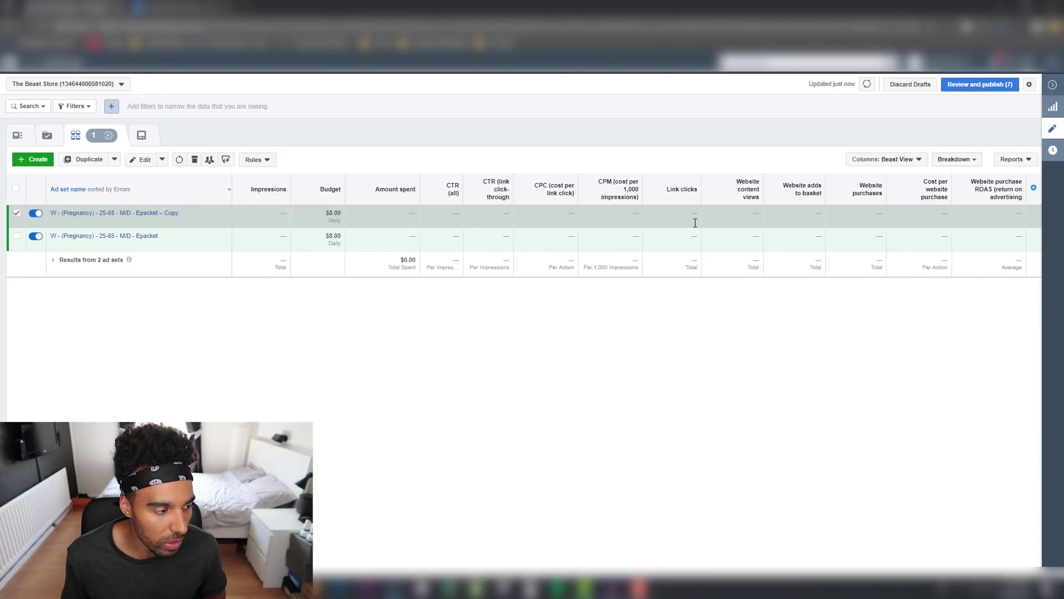
# - Drop '– Copy' from the name and replace Pregnancy targeting with New parents (0-12 months)
pyautogui.moveTo(799, 112); pyautogui.dragTo(778, 112)
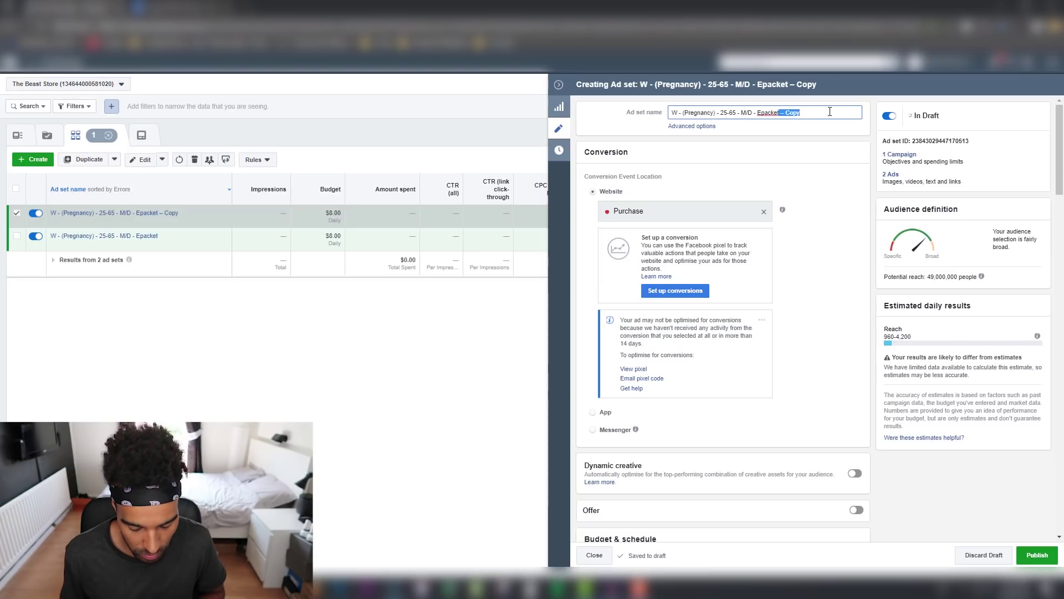
pyautogui.press('BackSpace')
pyautogui.scroll(-5, 803, 236)
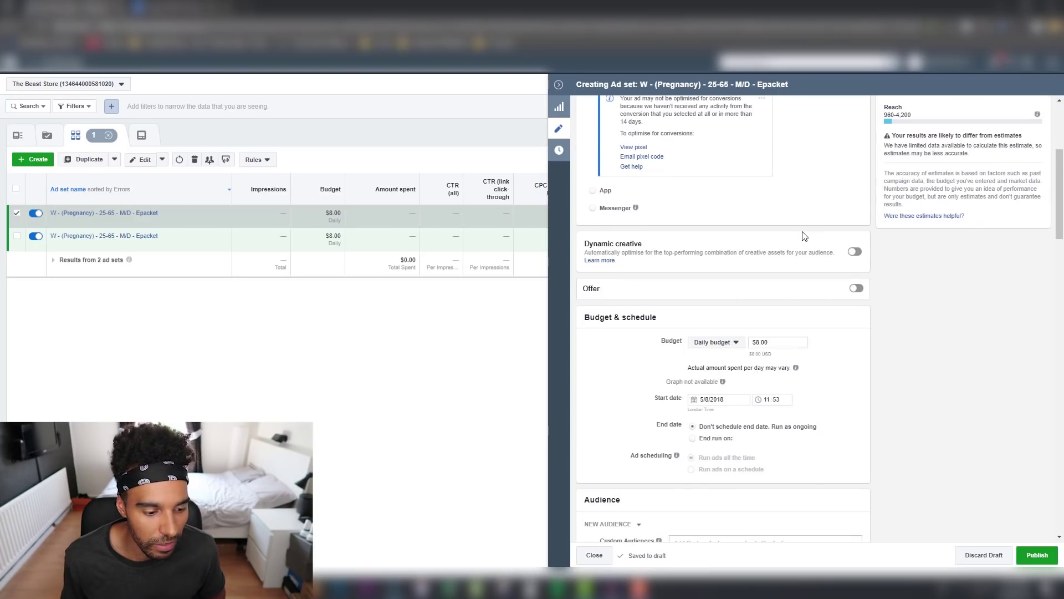
pyautogui.scroll(-3, 802, 235)
pyautogui.scroll(-3, 748, 266)
pyautogui.scroll(-2, 736, 292)
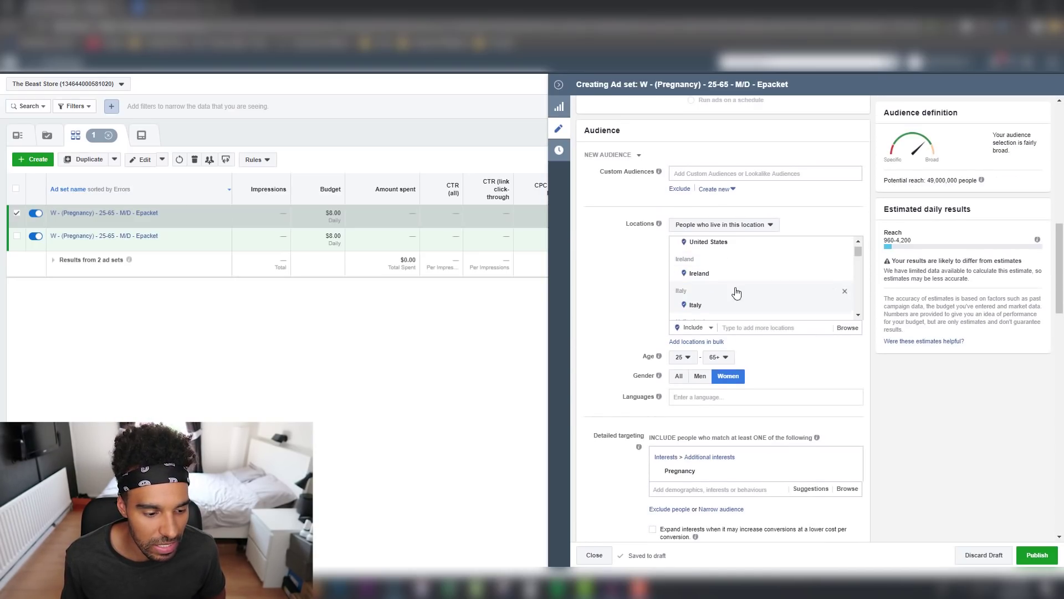
pyautogui.scroll(-3, 736, 292)
pyautogui.scroll(-3, 736, 292)
pyautogui.scroll(-3, 737, 292)
pyautogui.click(811, 194)
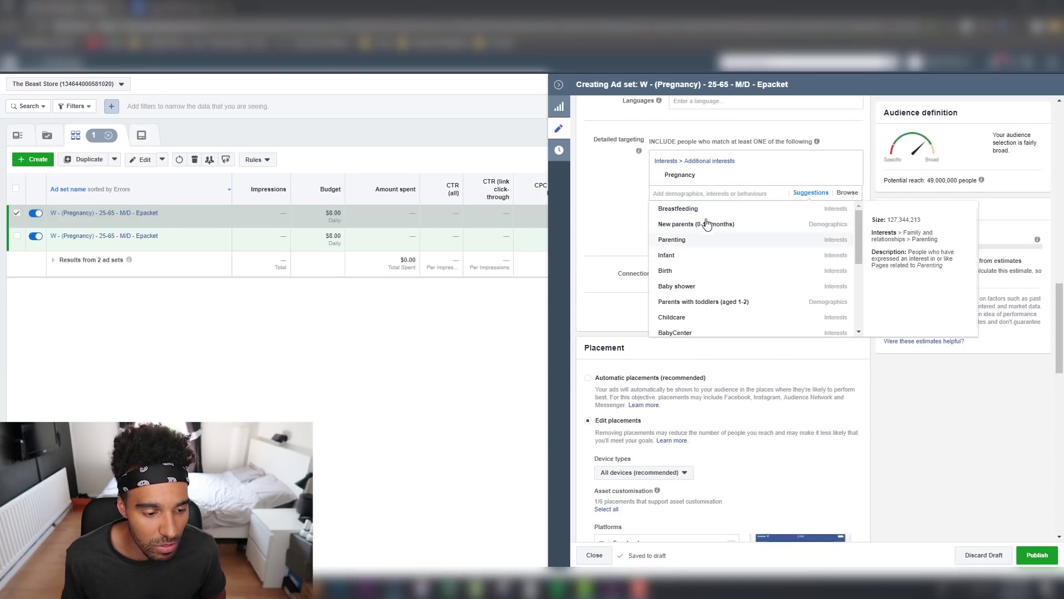
pyautogui.moveTo(697, 224)
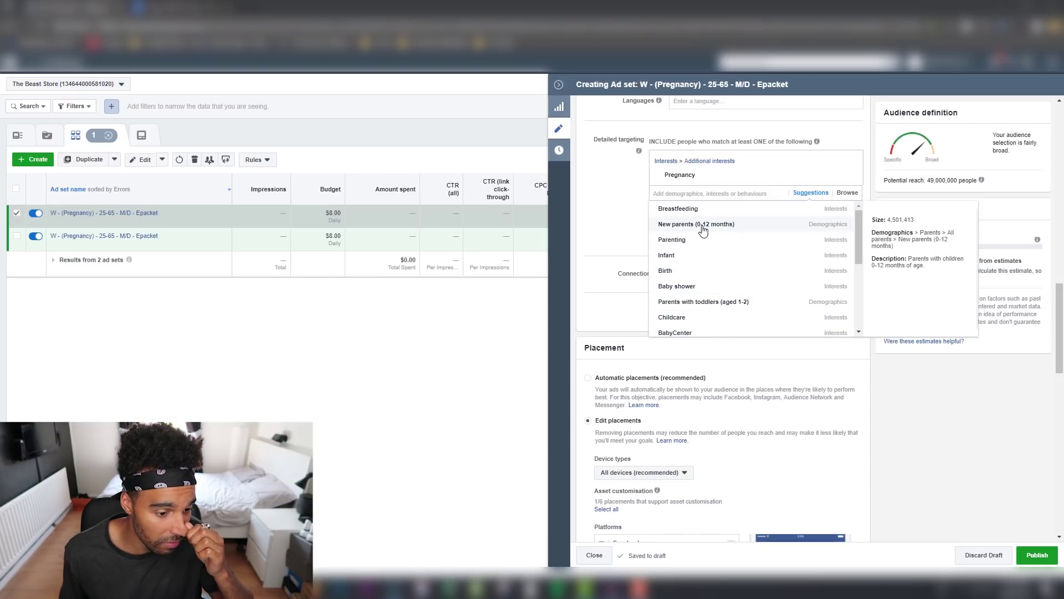
pyautogui.click(703, 227)
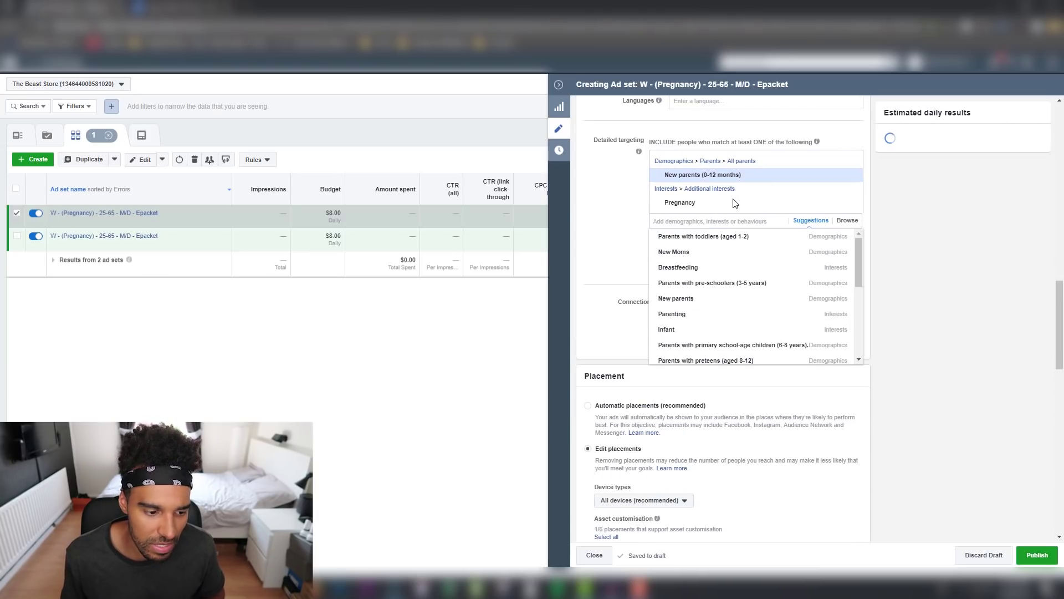
pyautogui.click(851, 191)
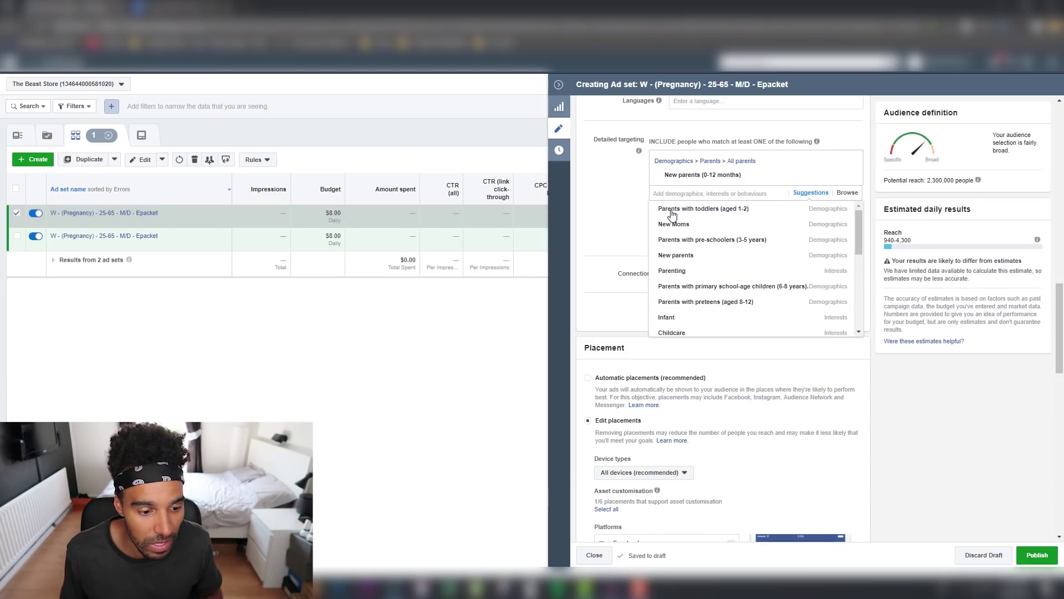
pyautogui.moveTo(675, 255)
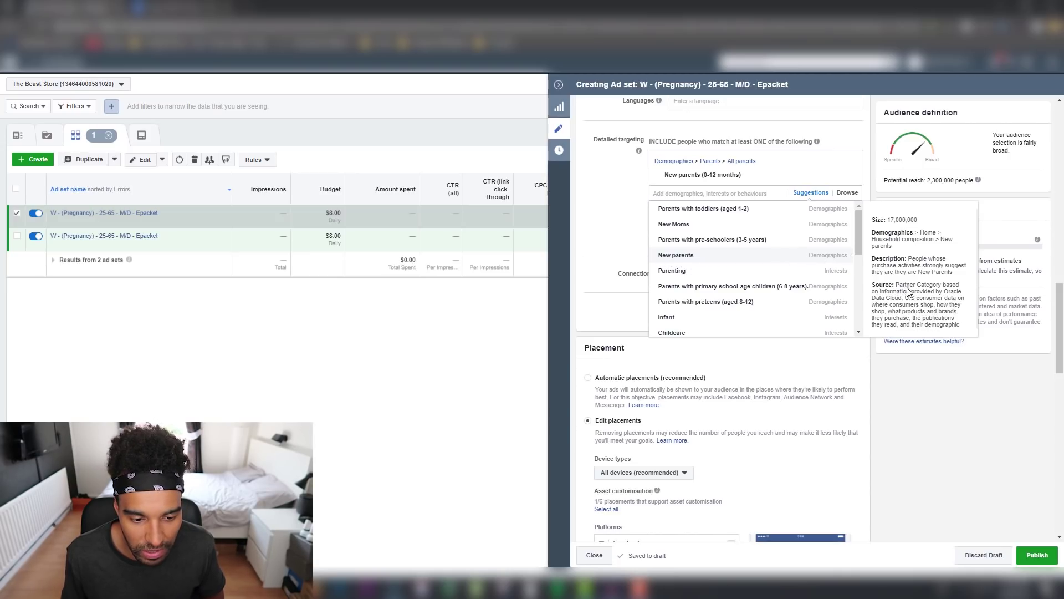
pyautogui.scroll(-2, 909, 298)
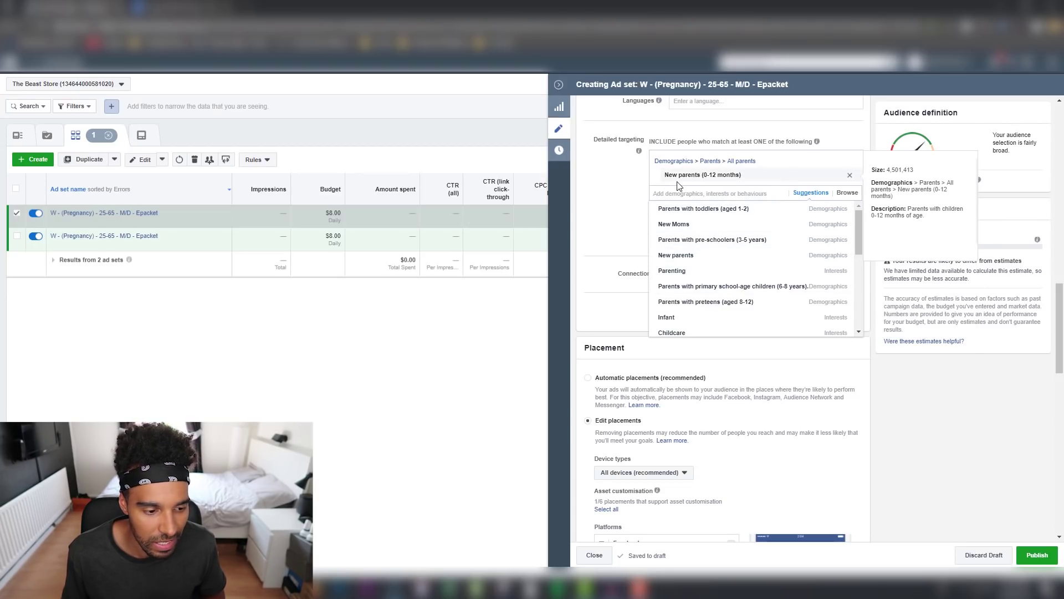
pyautogui.click(620, 245)
pyautogui.scroll(-2, 620, 246)
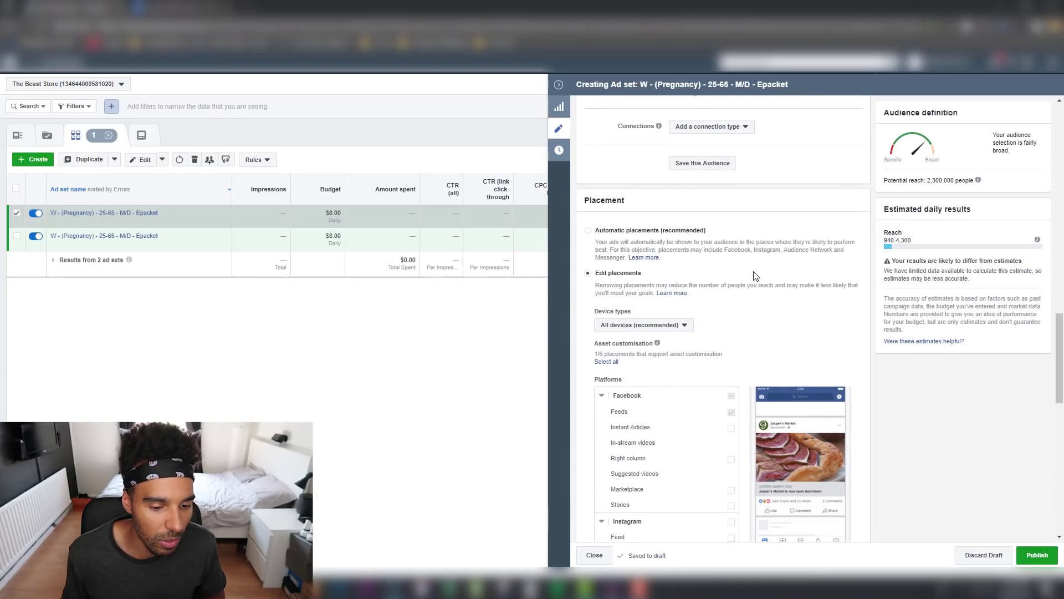
pyautogui.scroll(5, 755, 275)
pyautogui.scroll(5, 754, 274)
pyautogui.scroll(4, 754, 274)
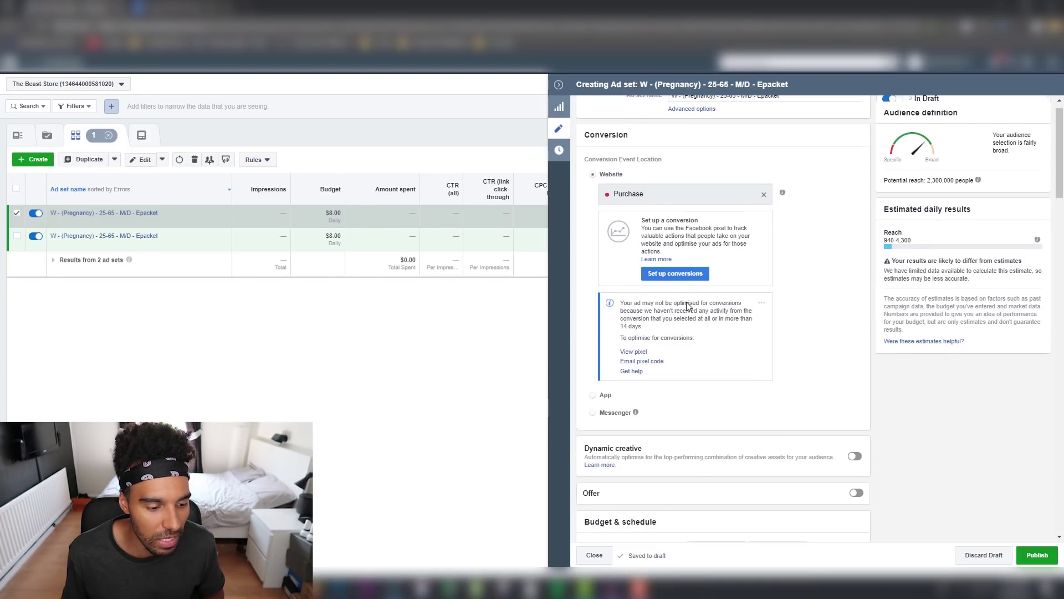
pyautogui.scroll(-5, 693, 306)
pyautogui.scroll(-3, 692, 306)
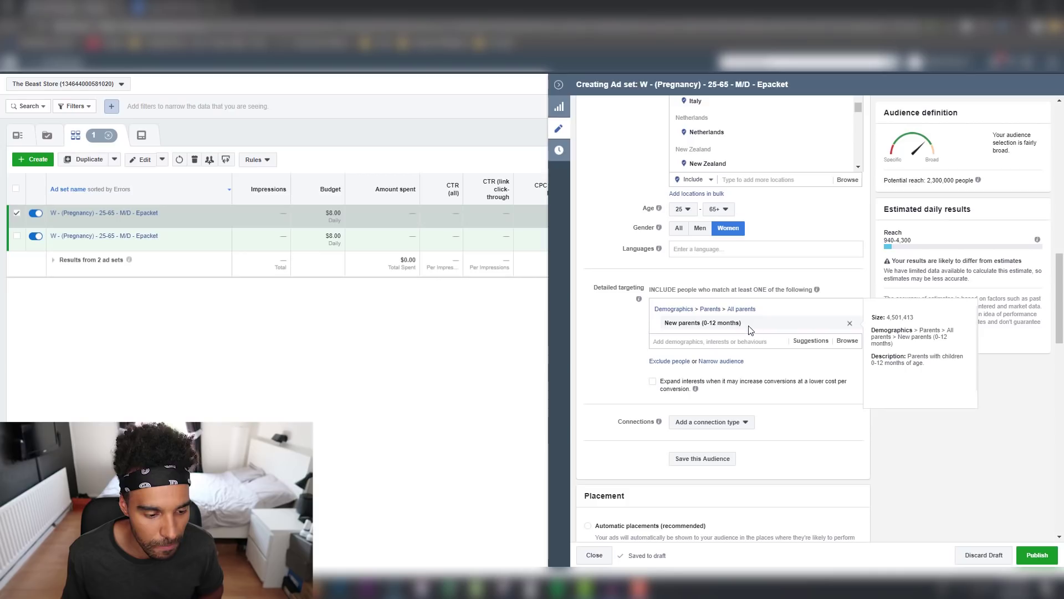
pyautogui.moveTo(742, 324); pyautogui.dragTo(666, 327)
pyautogui.hotkey('ctrl', 'c')
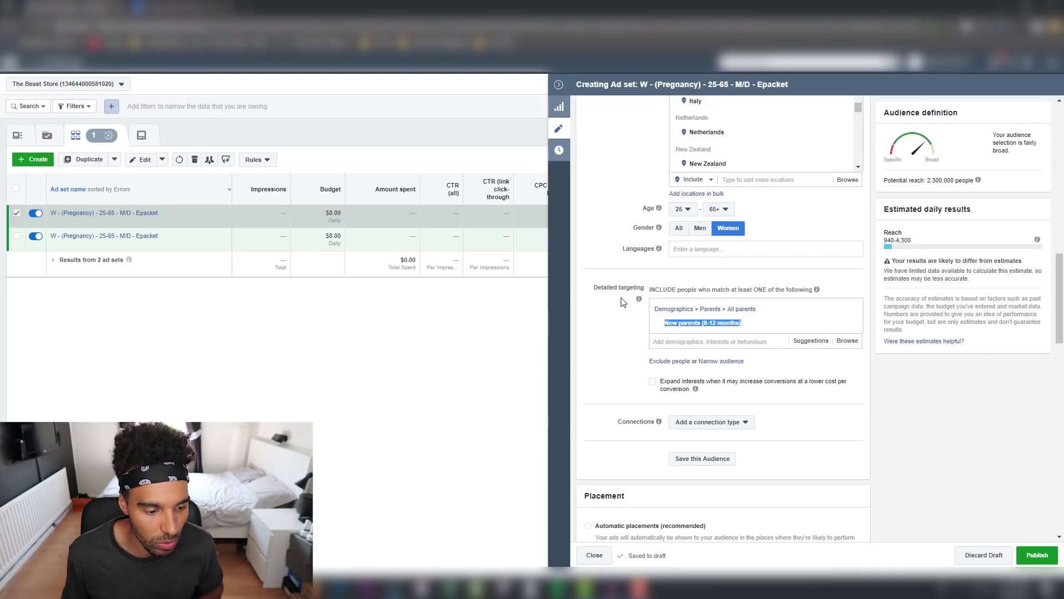
pyautogui.scroll(10, 715, 250)
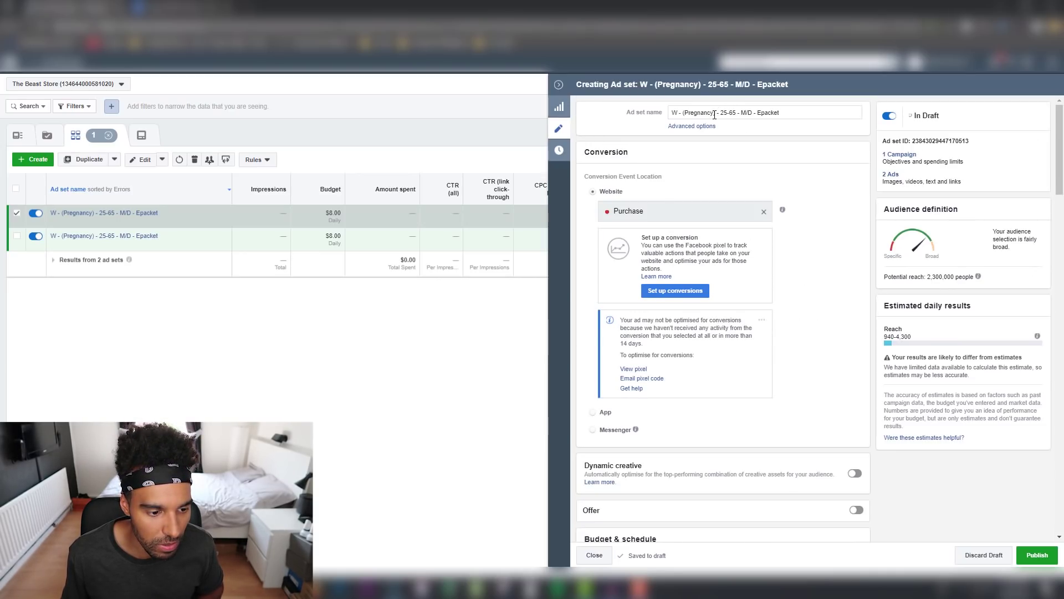
# - Rename the ad set to 'W - (New parents (0-12 months)) - 25-65 - M/D - Epacket'
pyautogui.moveTo(715, 113); pyautogui.dragTo(691, 115)
pyautogui.hotkey('ctrl', 'v')
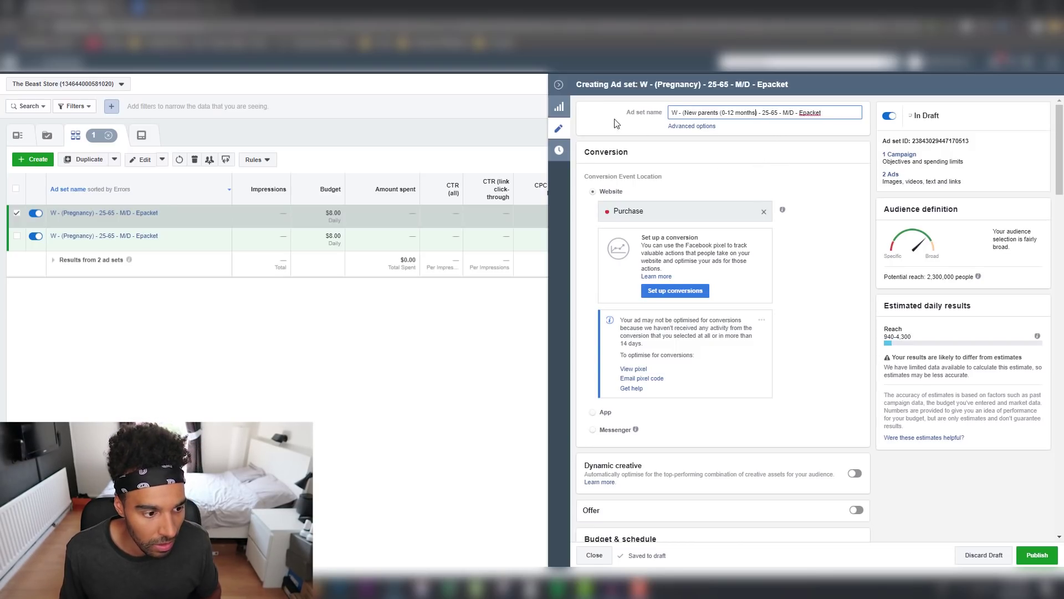
pyautogui.click(559, 85)
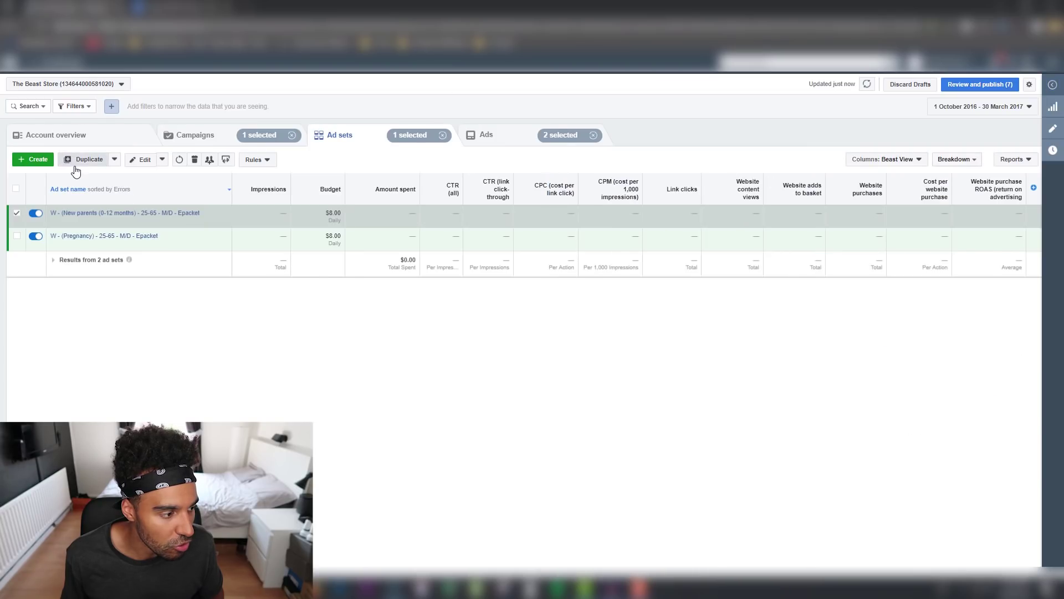
# - Duplicate the New parents ad set and remove '– Copy' from the copy's name
pyautogui.hotkey('ctrl', 'd')
pyautogui.click(653, 321)
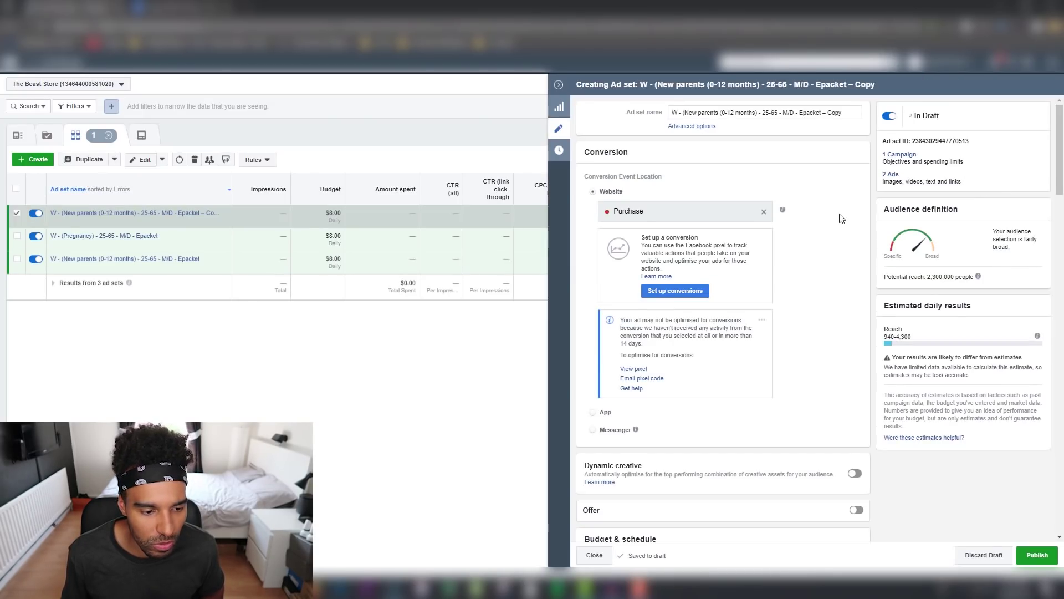
pyautogui.click(859, 112)
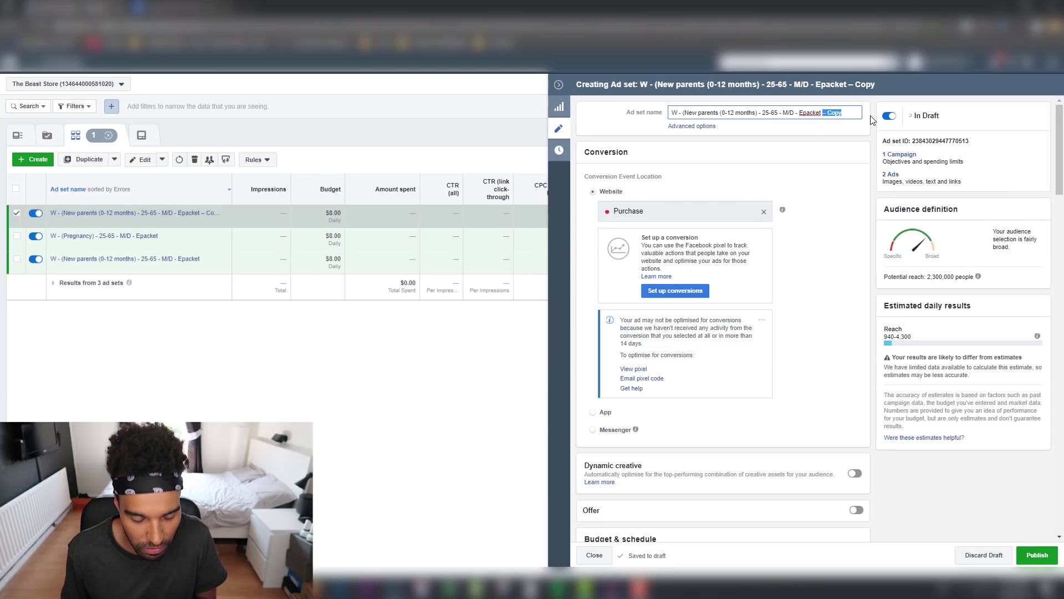
pyautogui.press('BackSpace')
pyautogui.press('BackSpace')
pyautogui.press('BackSpace')
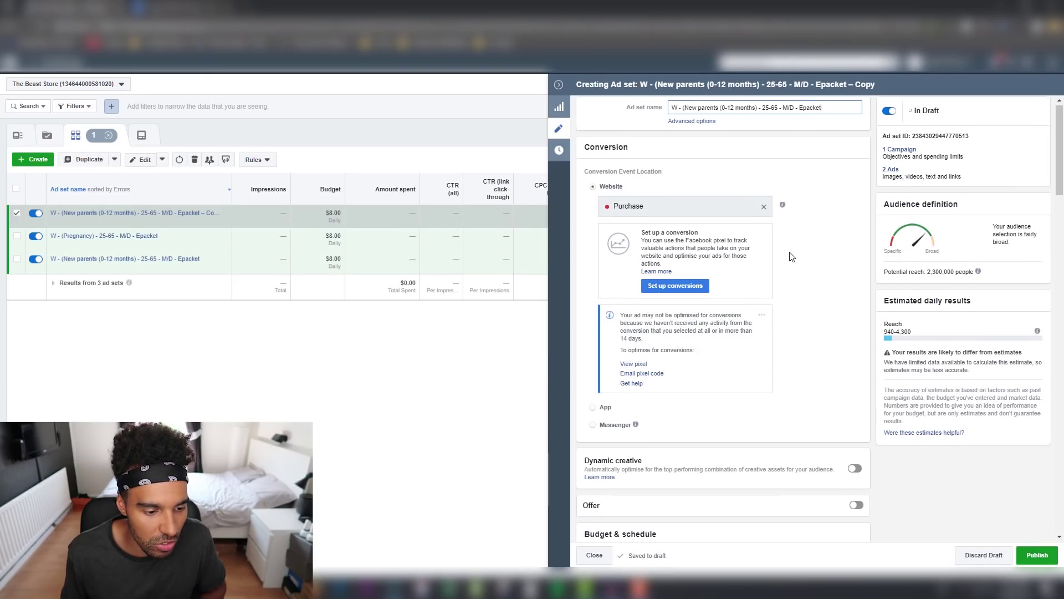
pyautogui.scroll(-5, 715, 291)
pyautogui.scroll(-5, 665, 291)
pyautogui.scroll(-3, 637, 283)
pyautogui.scroll(-3, 637, 284)
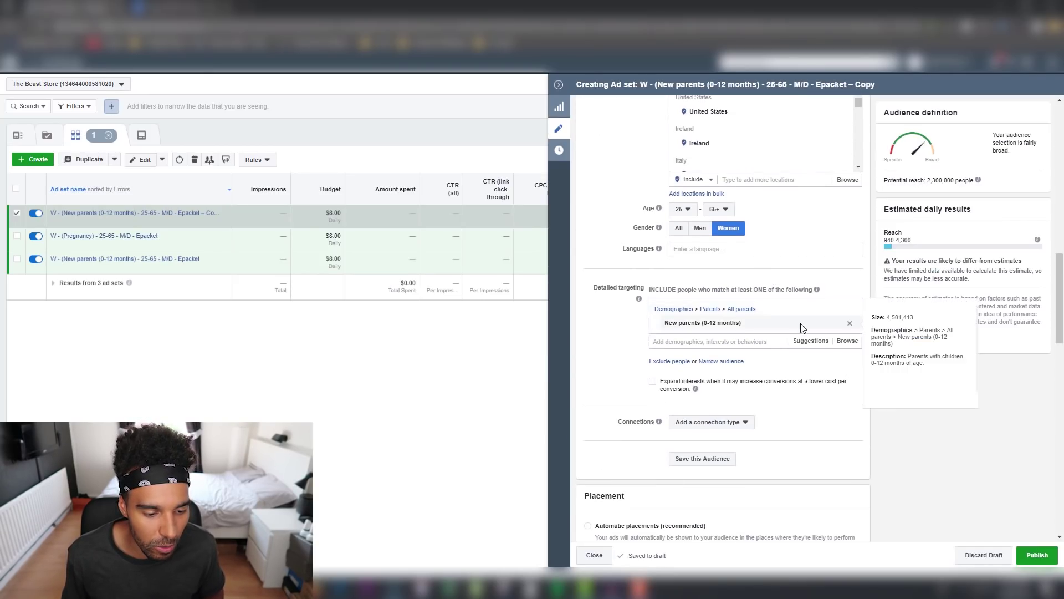
# - Add Breastfeeding as a detailed-targeting interest
pyautogui.click(811, 339)
pyautogui.scroll(-2, 614, 321)
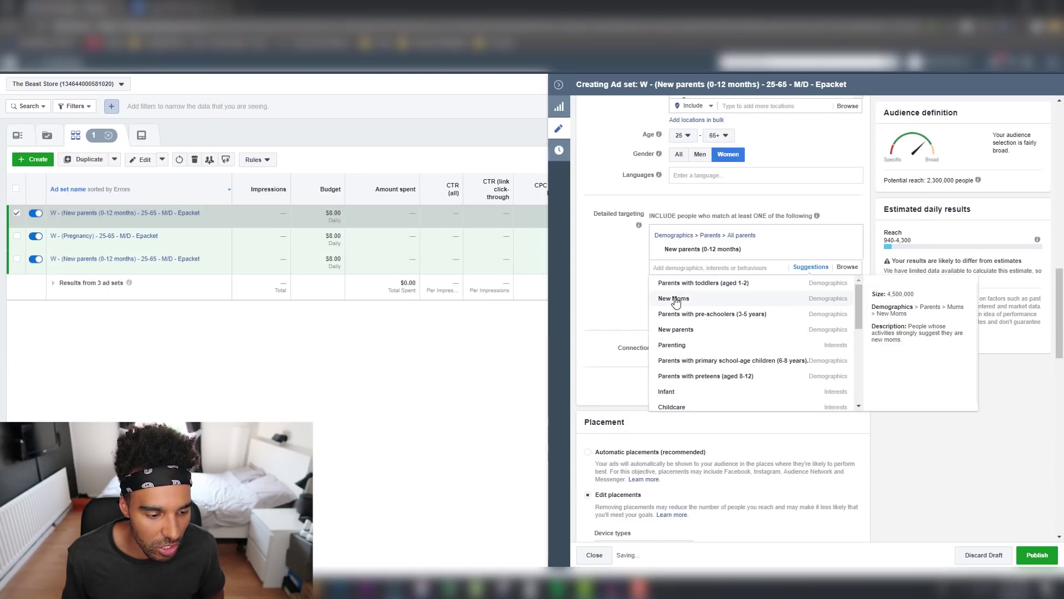
pyautogui.scroll(-2, 686, 333)
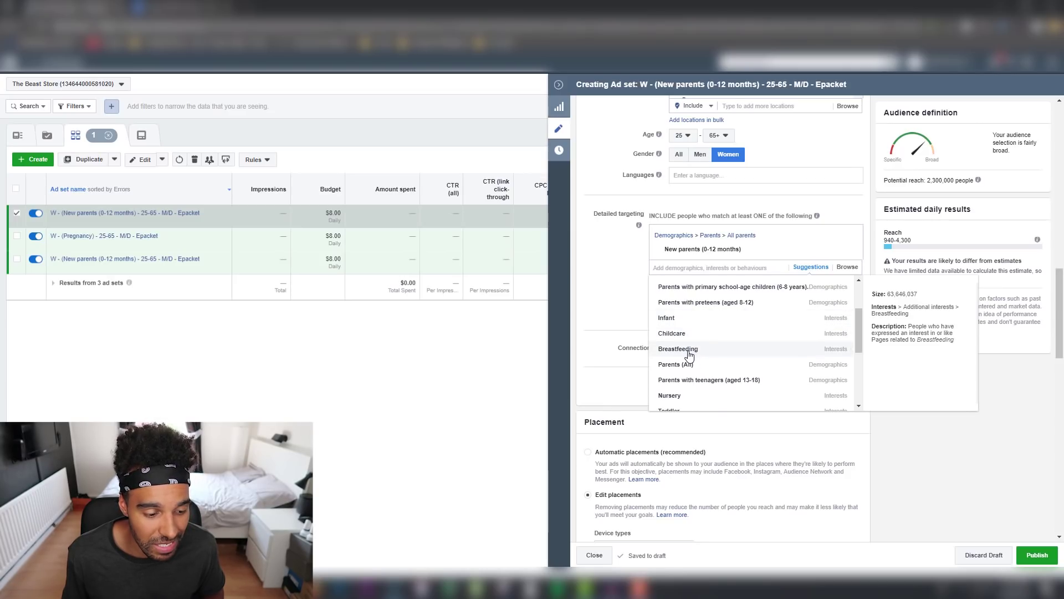
pyautogui.click(677, 348)
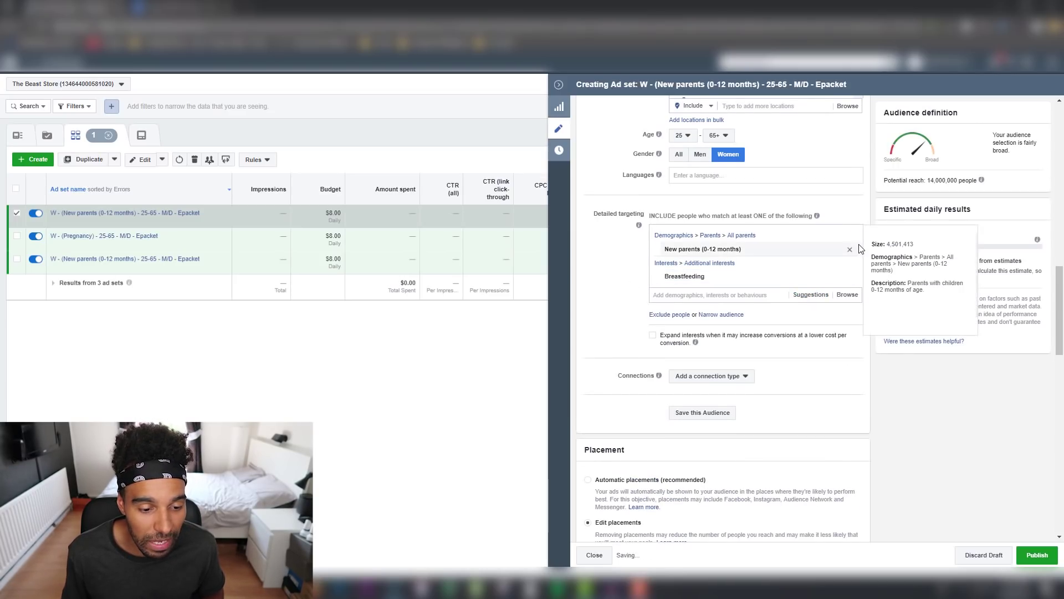
pyautogui.doubleClick(684, 248)
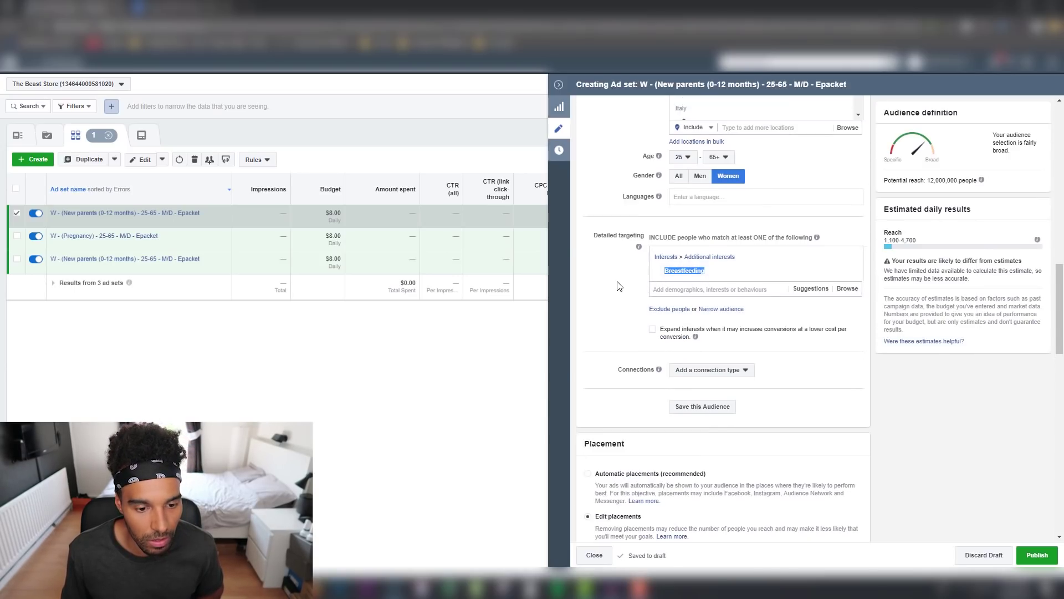
pyautogui.scroll(10, 663, 258)
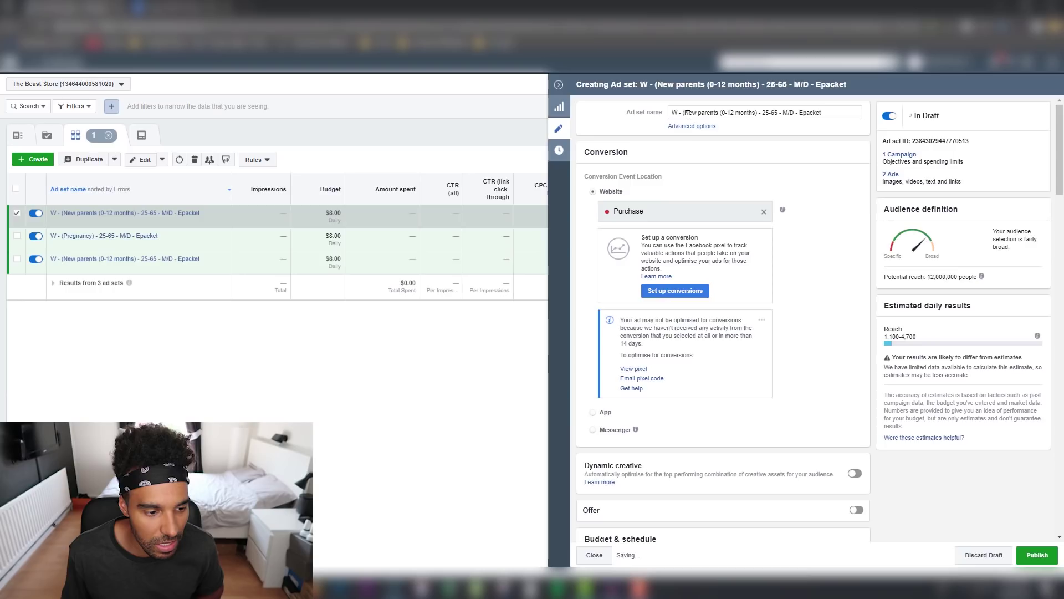
# - Rename the copy to 'W - (Breastfeeding) - 25-65 - M/D - Epacket' and collapse the side pane
pyautogui.moveTo(687, 114); pyautogui.dragTo(746, 114)
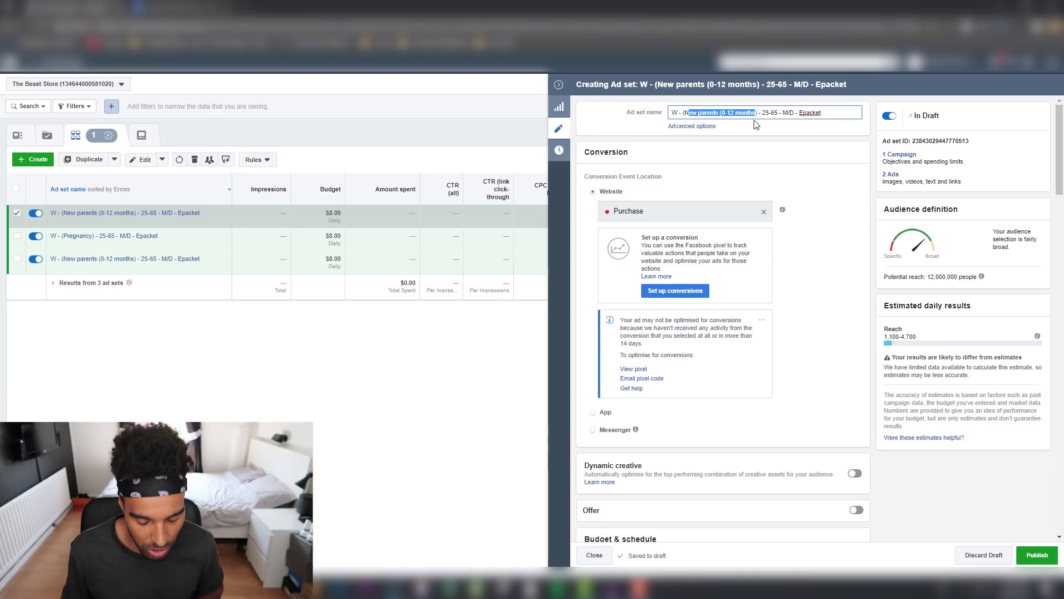
pyautogui.press('BackSpace')
pyautogui.write('Breastfeeding')
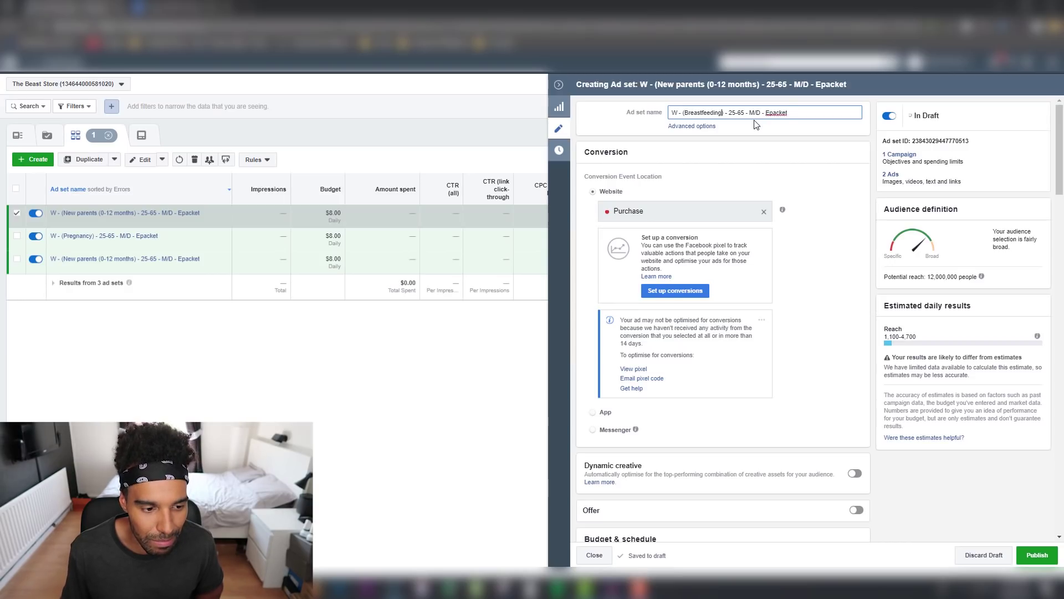
pyautogui.click(772, 191)
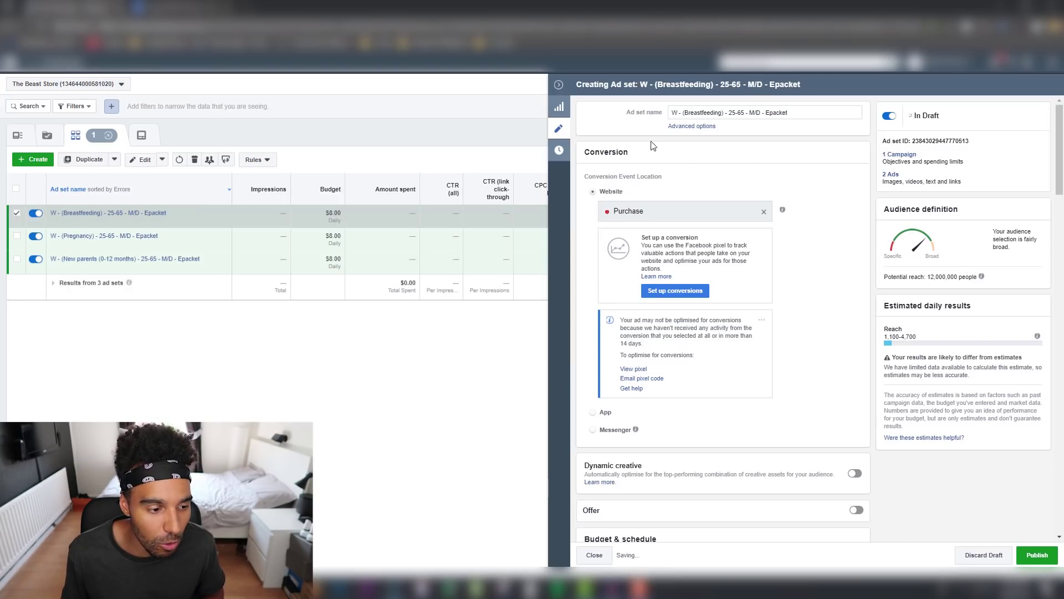
pyautogui.click(560, 87)
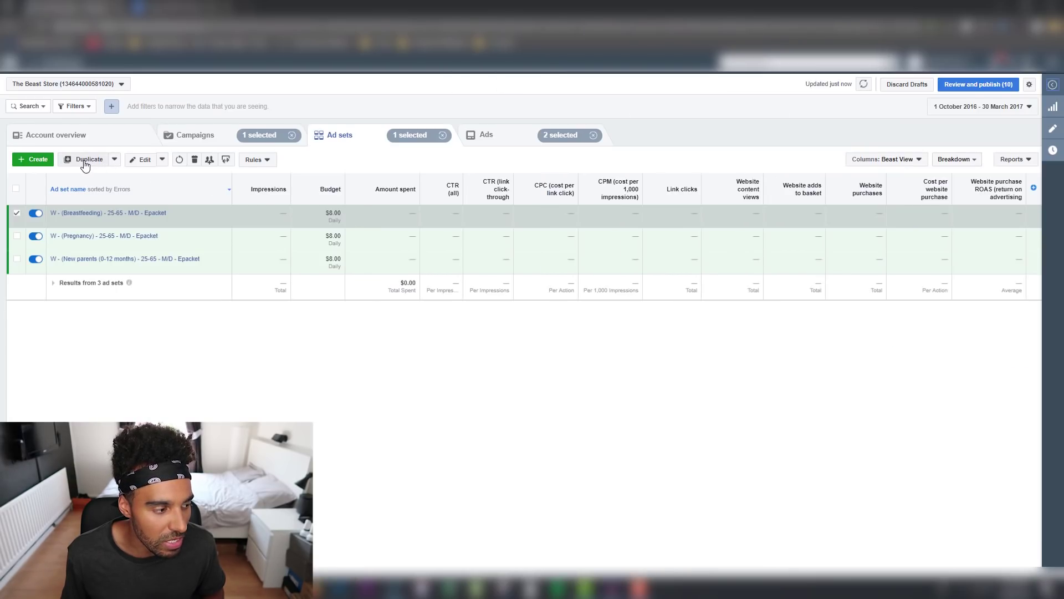
# - Duplicate the Breastfeeding ad set into the original campaign and remove '– Copy' from its name
pyautogui.click(89, 159)
pyautogui.click(657, 319)
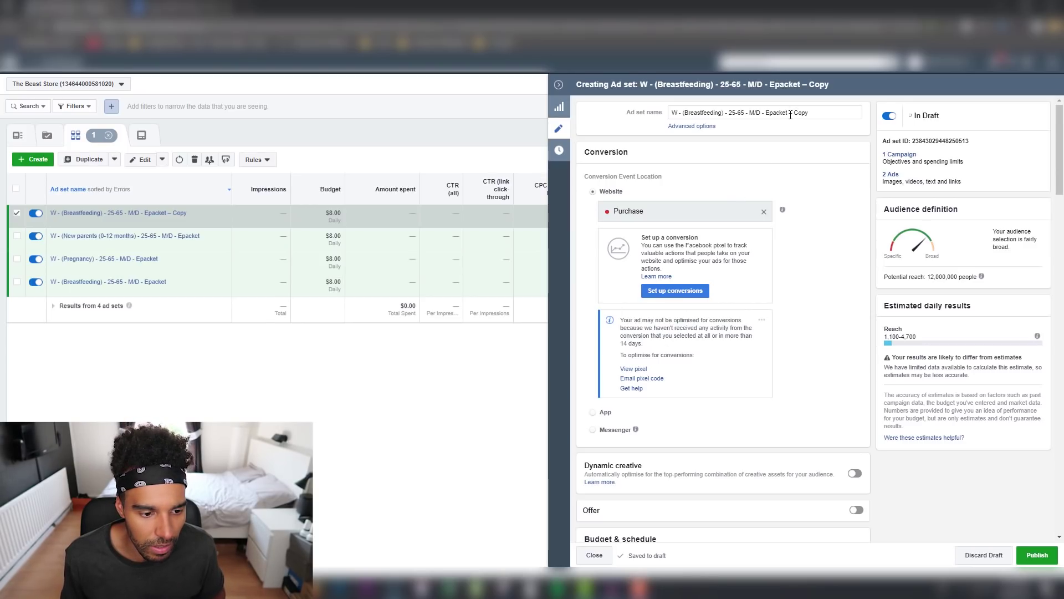
pyautogui.moveTo(790, 114); pyautogui.dragTo(821, 117)
pyautogui.press('BackSpace')
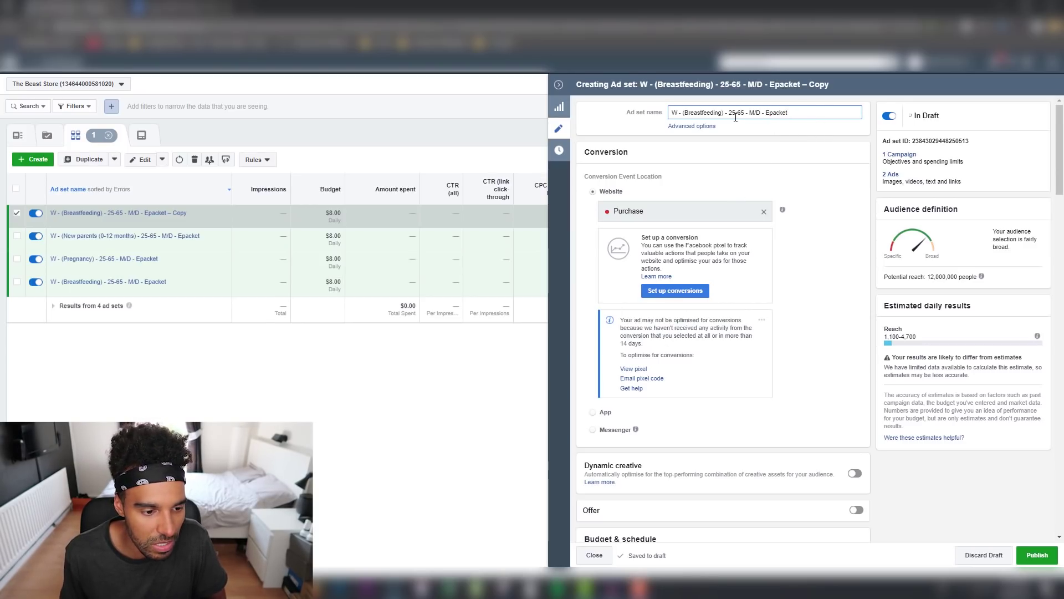
pyautogui.scroll(-5, 686, 275)
pyautogui.scroll(-5, 686, 274)
pyautogui.scroll(-3, 686, 275)
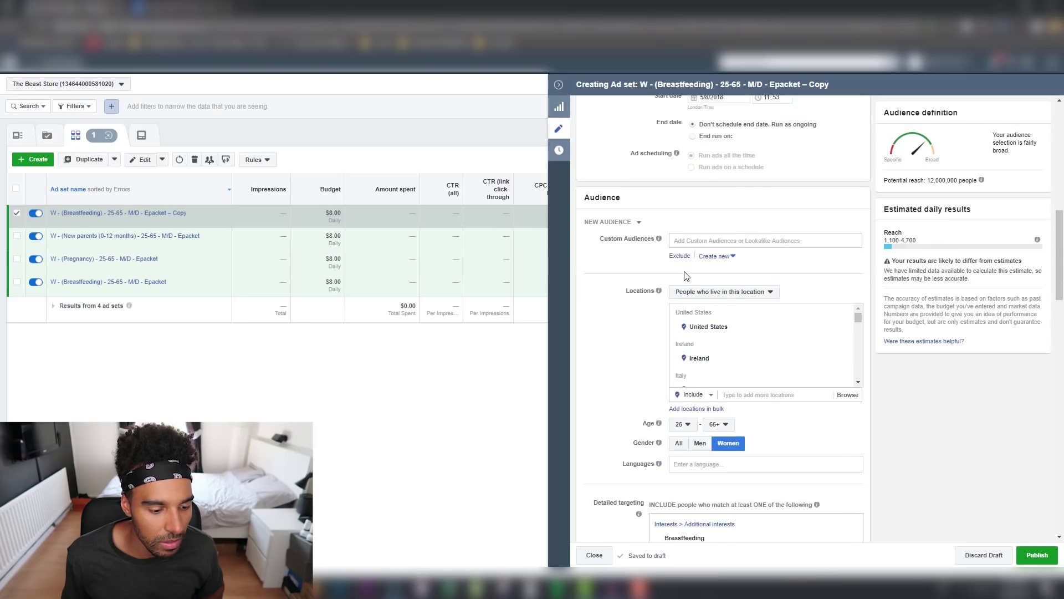
pyautogui.scroll(-5, 686, 274)
pyautogui.scroll(-3, 748, 249)
# - Add Huggies, Johnson's Baby and Pampers as detailed-targeting interests
pyautogui.click(799, 194)
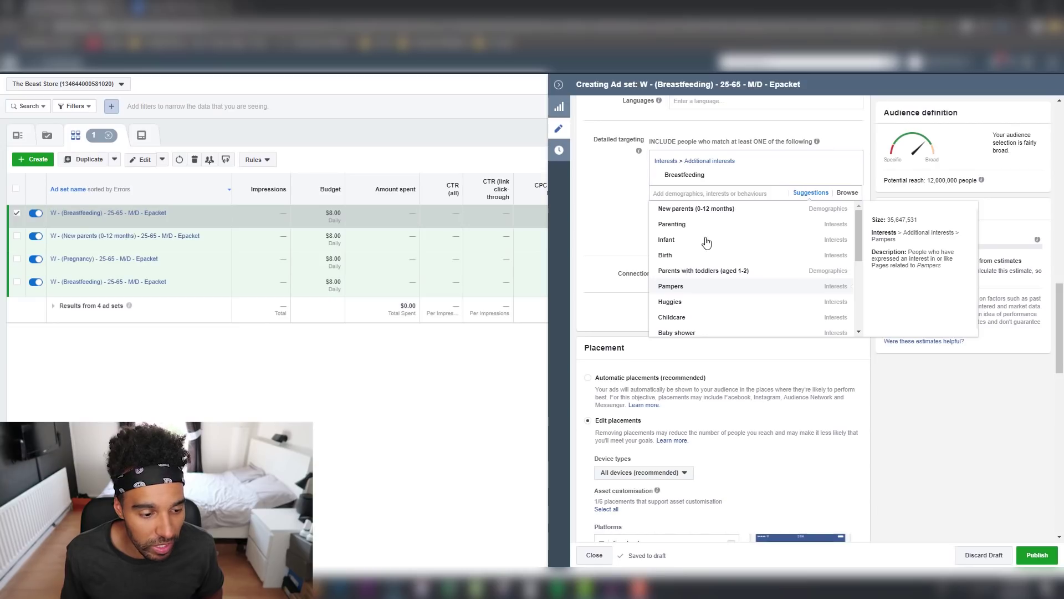
pyautogui.click(706, 286)
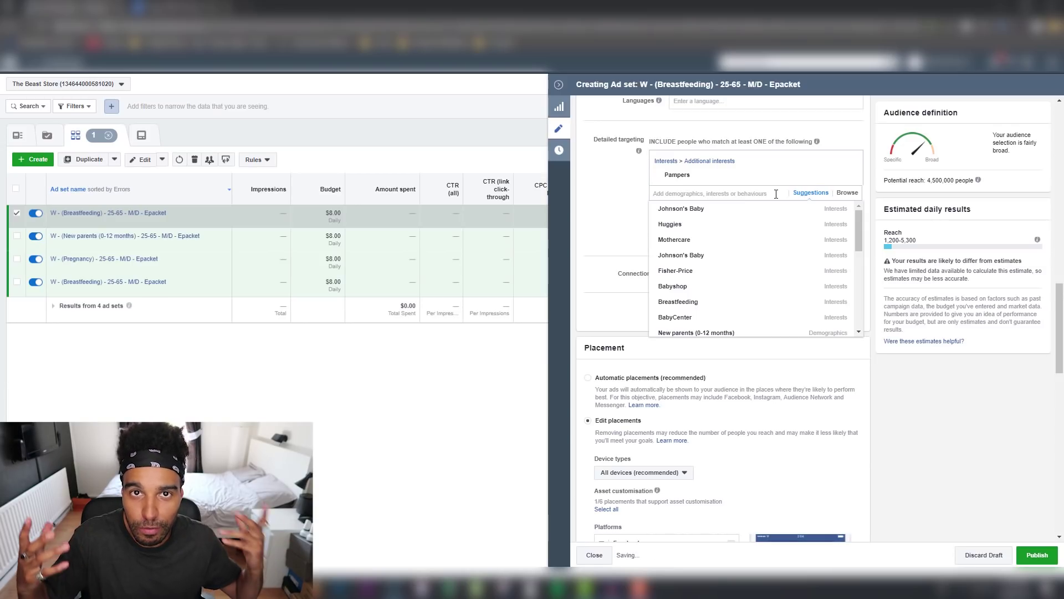
pyautogui.click(712, 224)
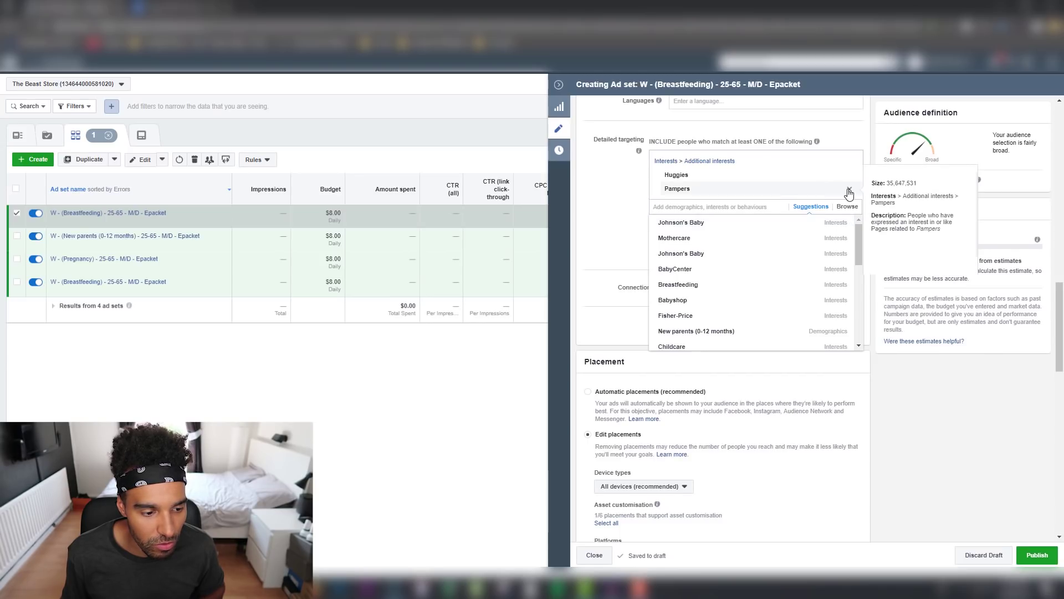
pyautogui.click(848, 188)
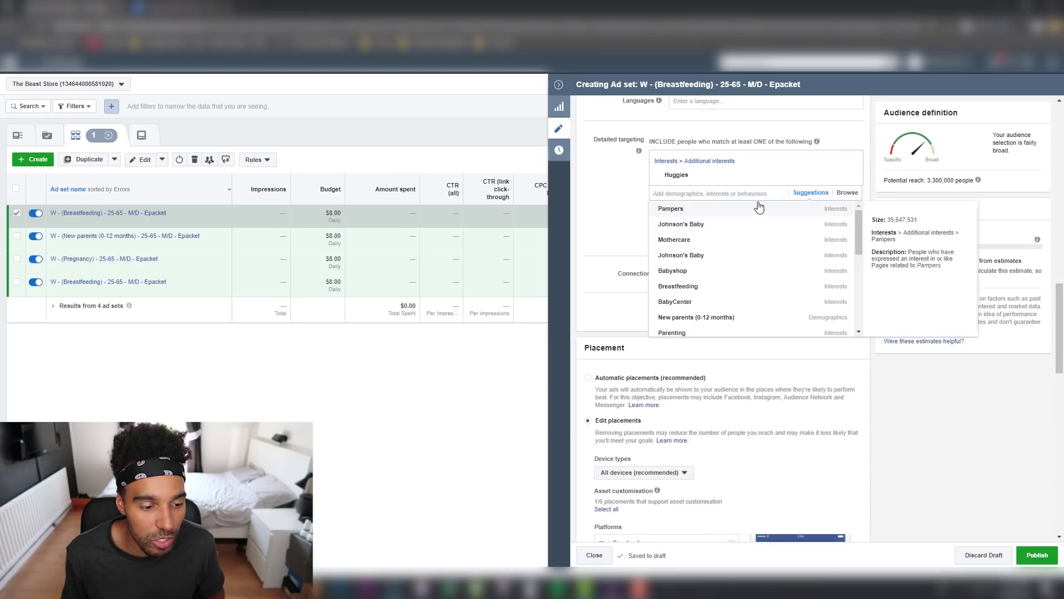
pyautogui.click(728, 209)
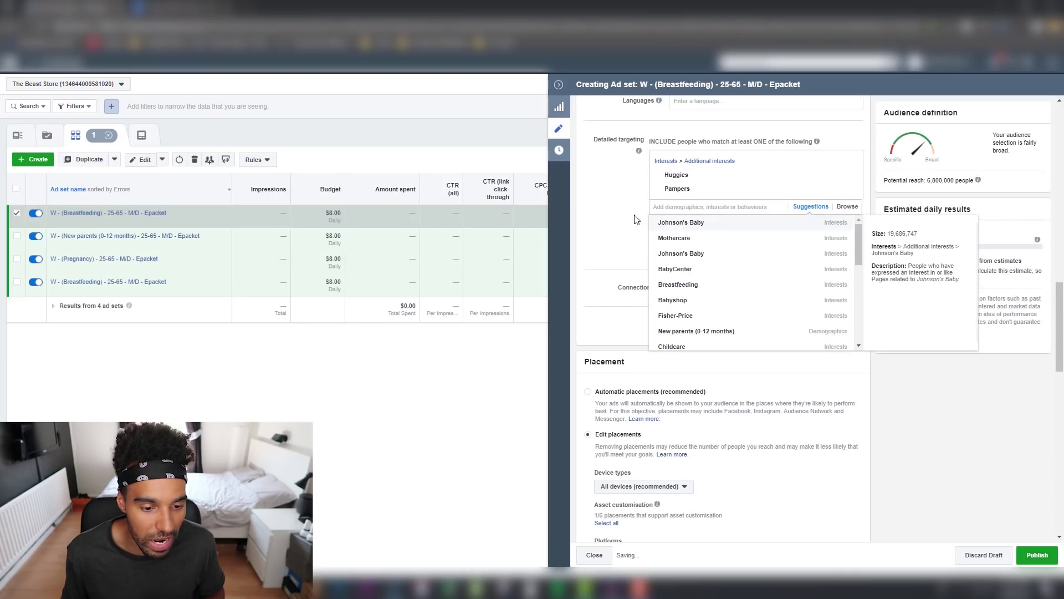
pyautogui.click(680, 223)
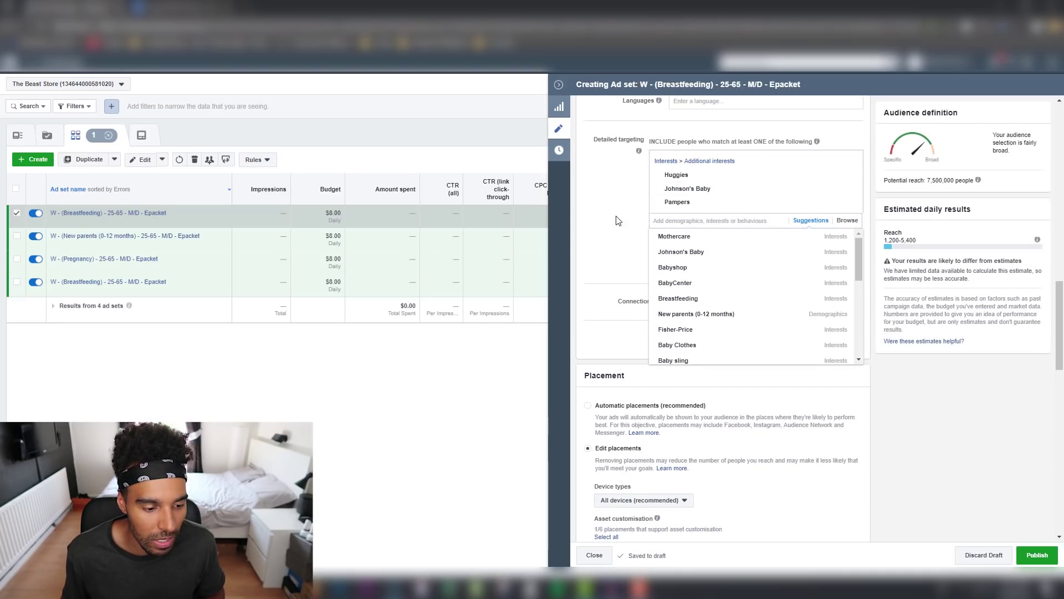
pyautogui.click(615, 220)
pyautogui.scroll(10, 632, 221)
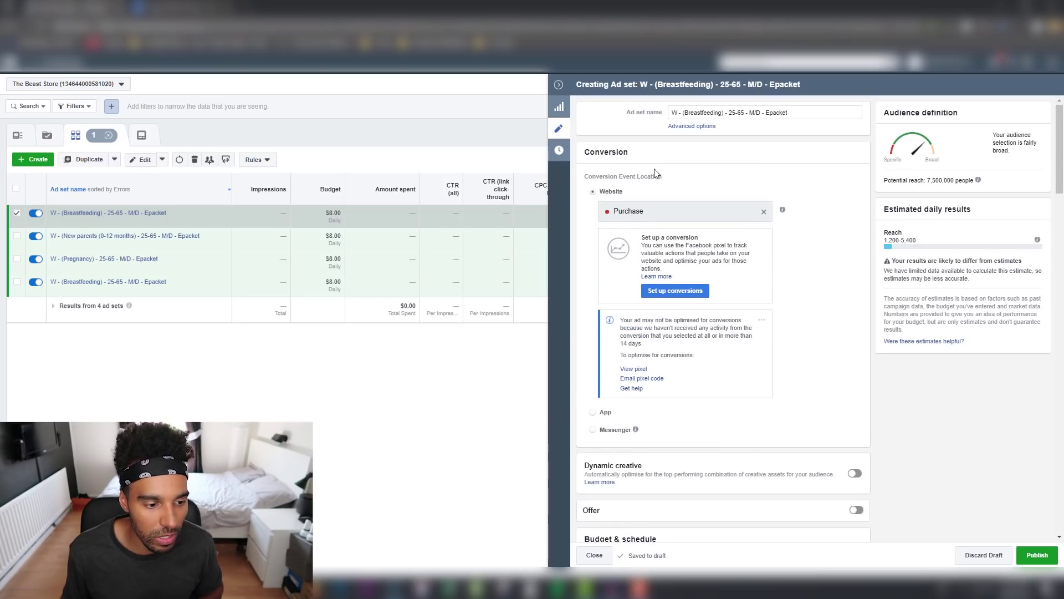
pyautogui.scroll(-10, 655, 173)
pyautogui.scroll(-2, 620, 278)
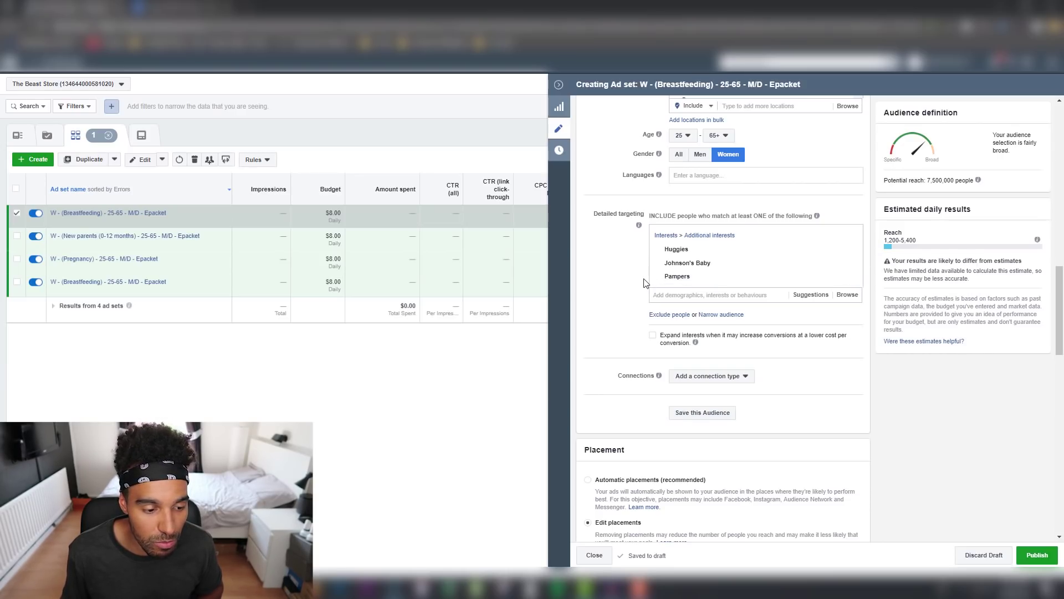
pyautogui.moveTo(677, 276)
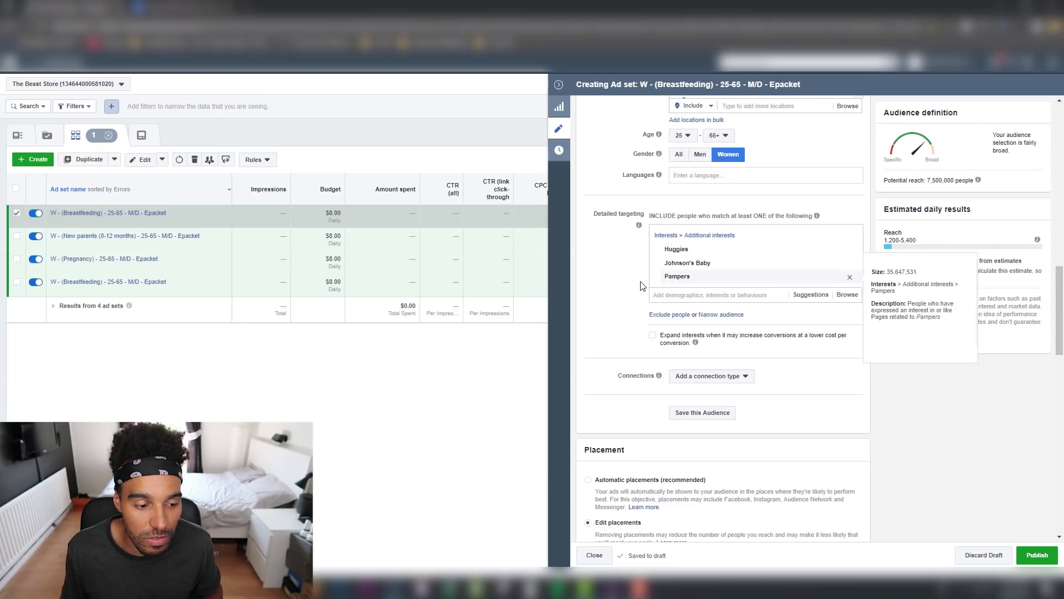
pyautogui.scroll(5, 640, 285)
pyautogui.scroll(5, 640, 286)
pyautogui.scroll(3, 666, 249)
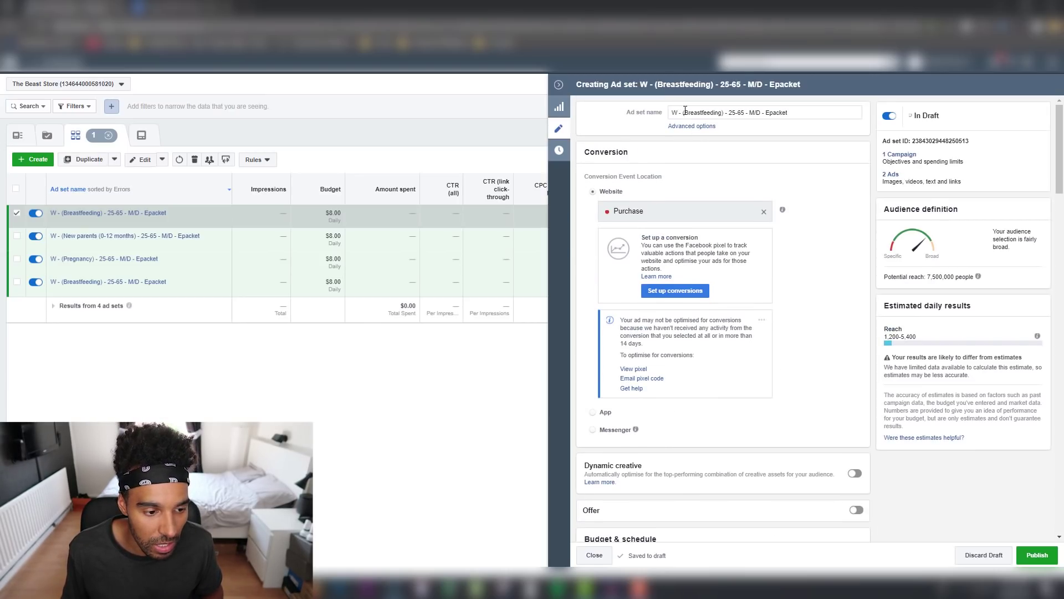
# - Change the audience in the ad set name from Breastfeeding to 'Diaper Comapnies'
pyautogui.moveTo(688, 112); pyautogui.dragTo(726, 112)
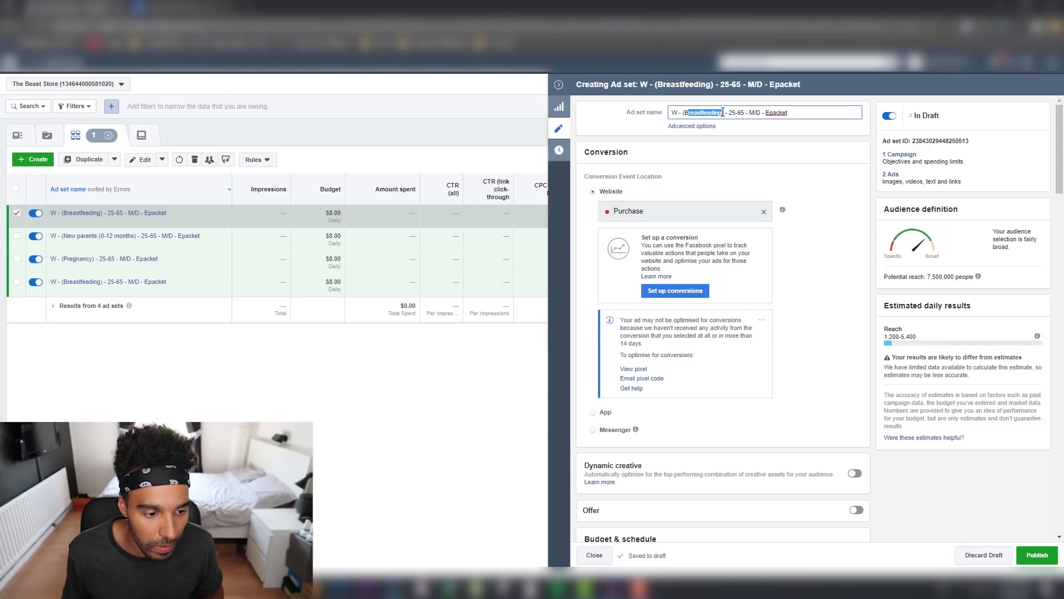
pyautogui.write('Diaper Co')
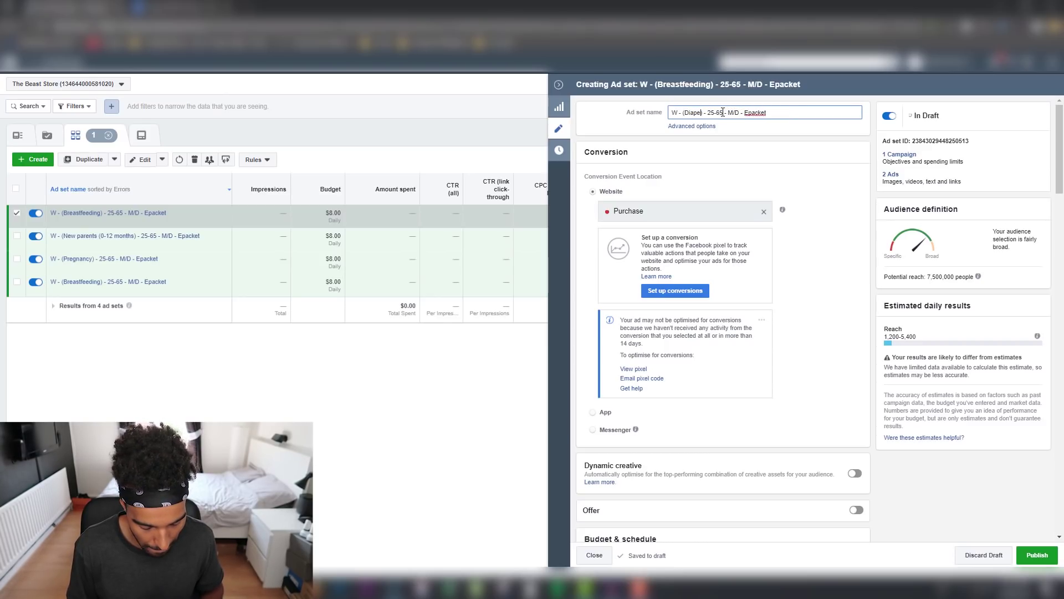
pyautogui.write('mpanies')
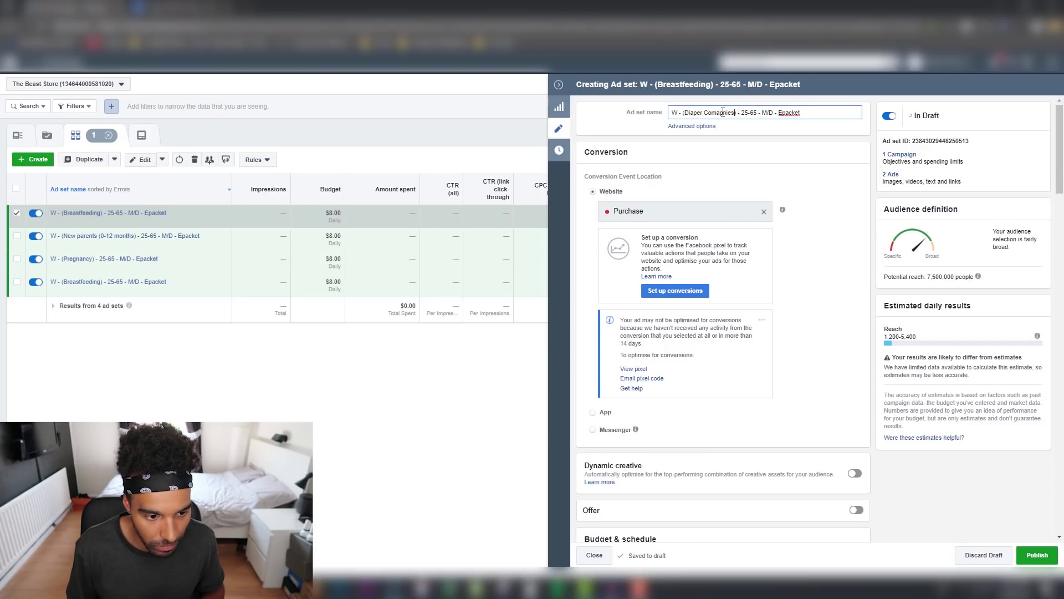
pyautogui.click(765, 154)
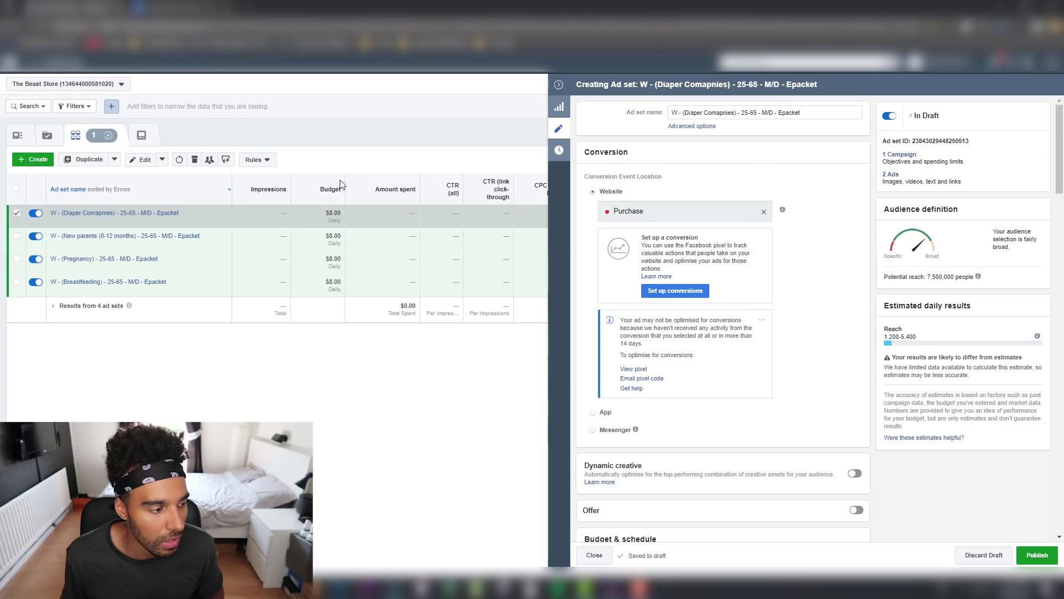
# - Duplicate the Diaper Comapnies ad set into its original campaign and delete the 'Copy' suffix
pyautogui.click(83, 160)
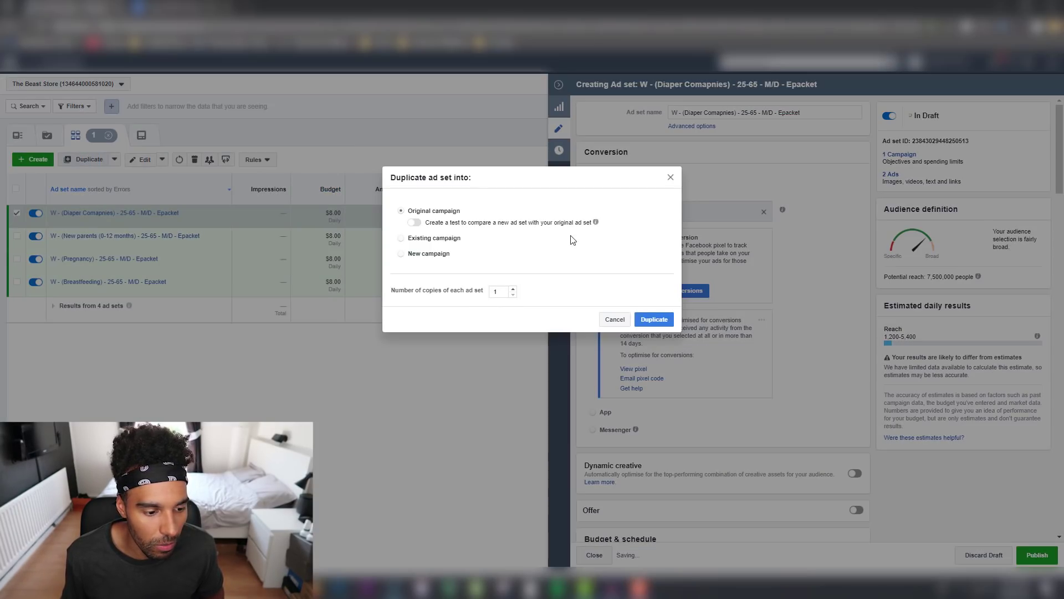
pyautogui.click(651, 323)
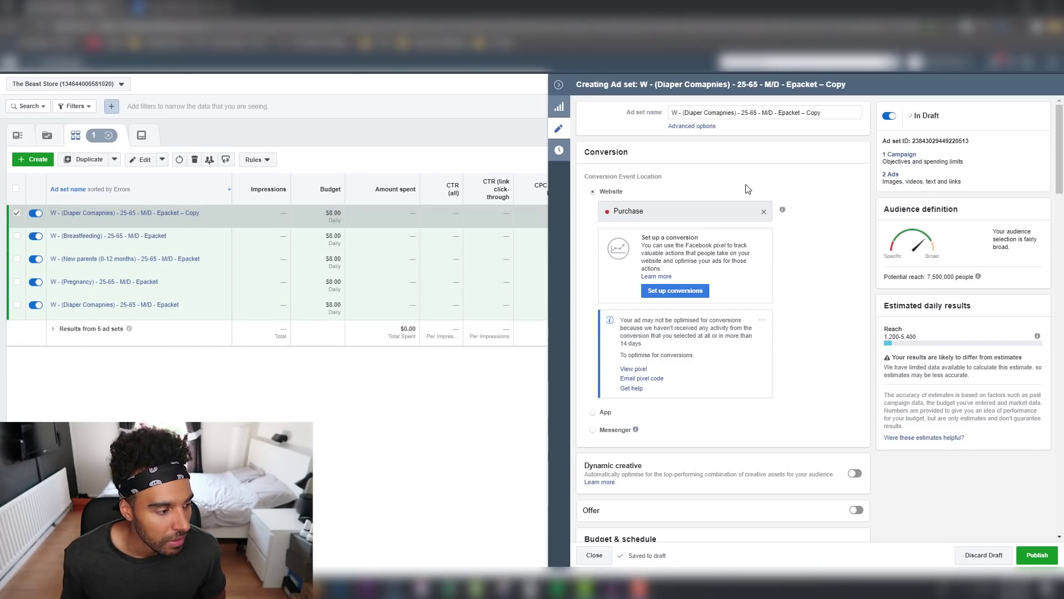
pyautogui.doubleClick(812, 112)
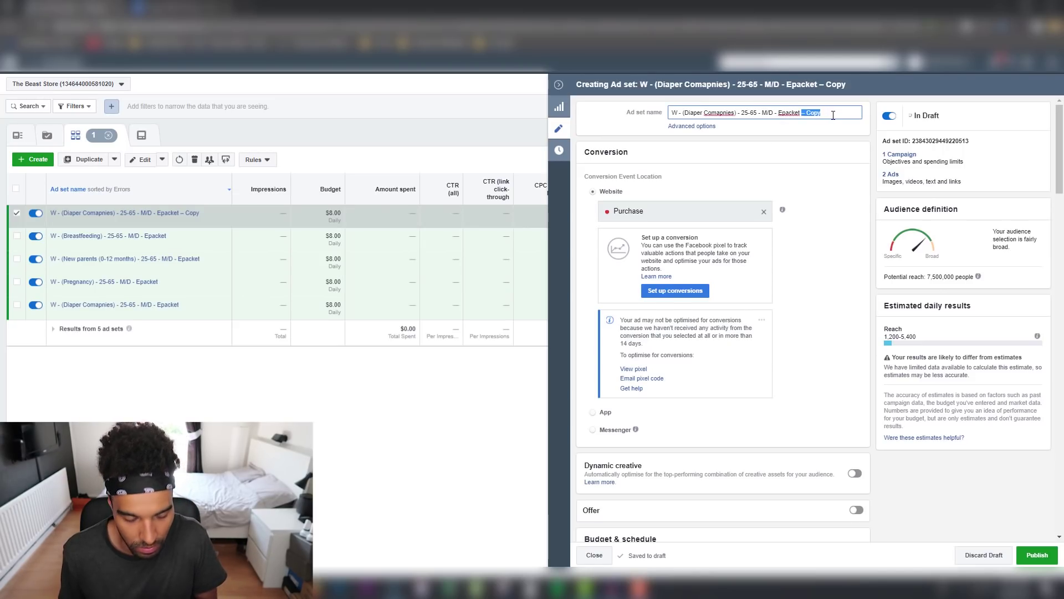
pyautogui.press('BackSpace')
pyautogui.press('BackSpace')
pyautogui.press('BackSpace')
pyautogui.scroll(-5, 753, 175)
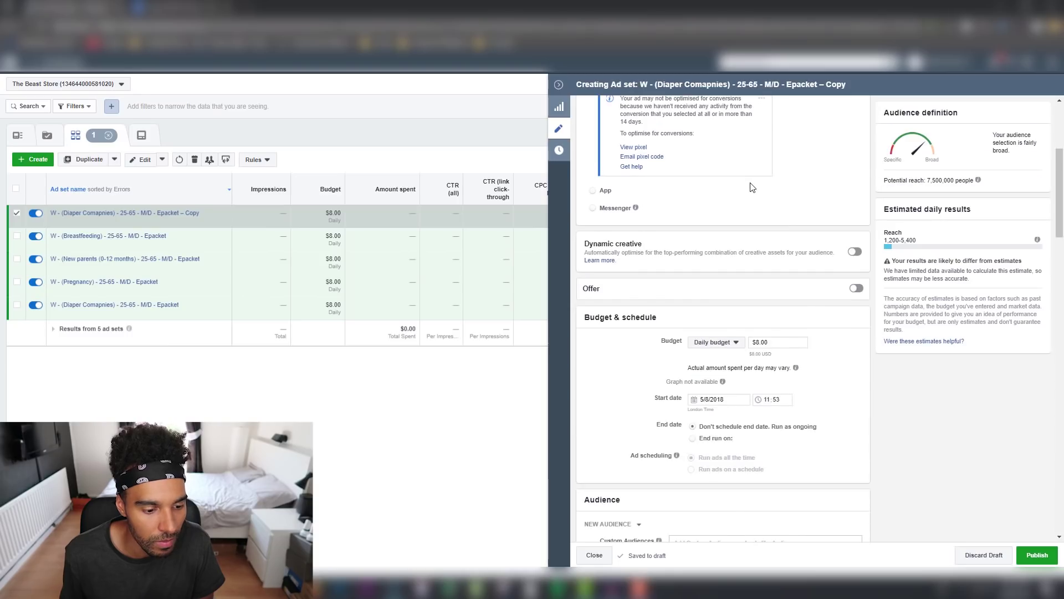
pyautogui.scroll(-4, 707, 208)
pyautogui.scroll(-4, 665, 225)
pyautogui.scroll(-3, 644, 240)
pyautogui.scroll(-2, 644, 240)
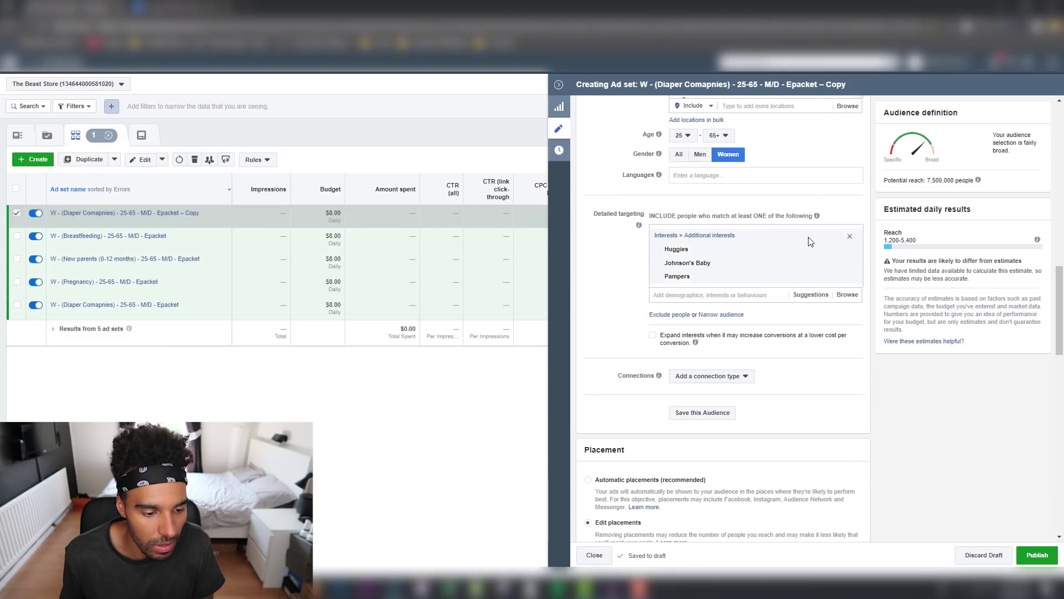
# - Add Baby shower as the targeting interest and remove Huggies, Johnson's Baby and Pampers
pyautogui.click(808, 294)
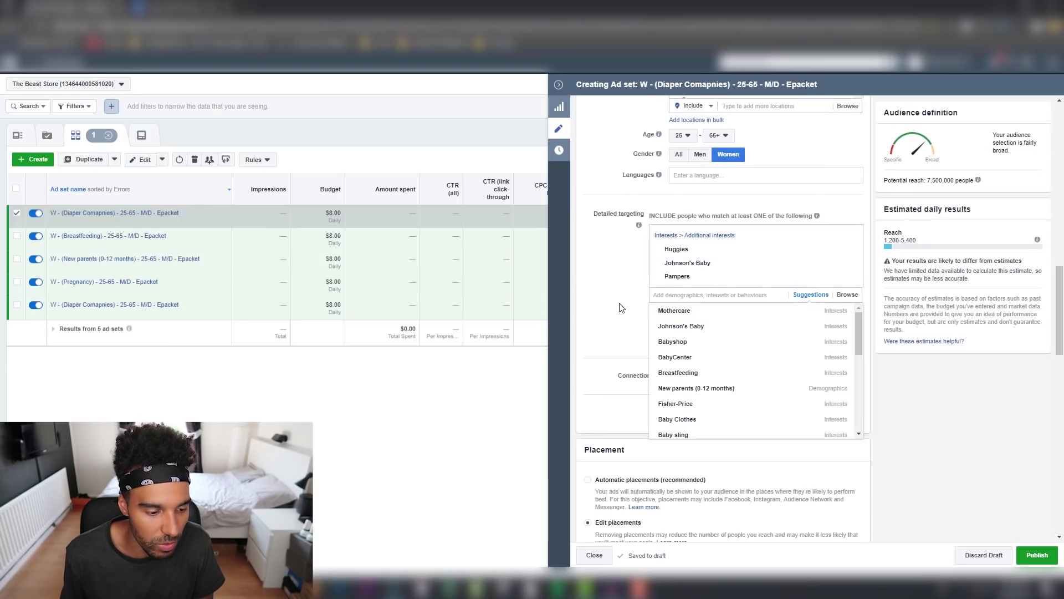
pyautogui.scroll(-1, 620, 309)
pyautogui.scroll(-2, 703, 298)
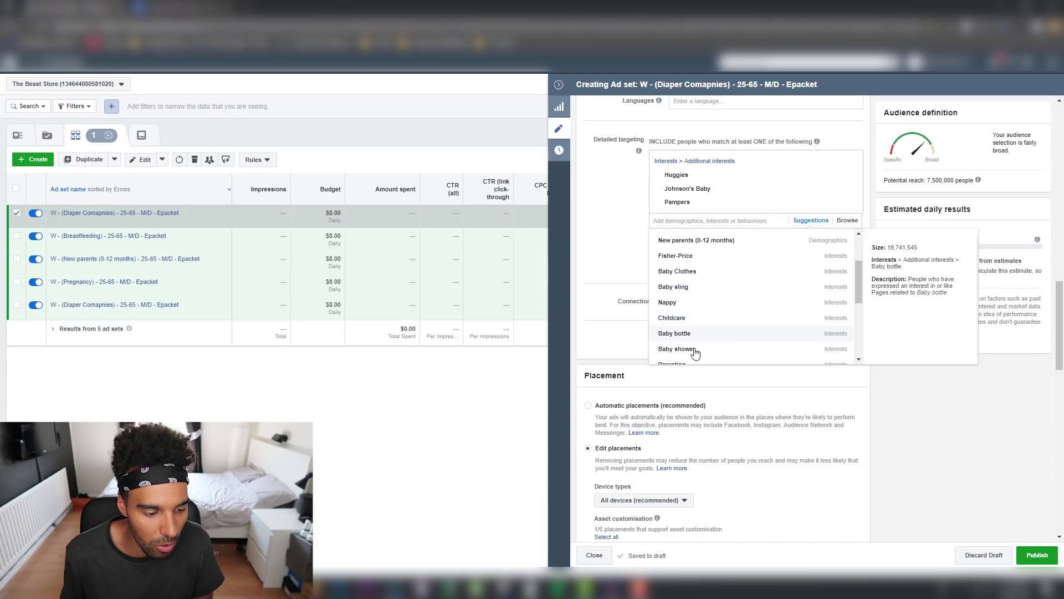
pyautogui.click(677, 349)
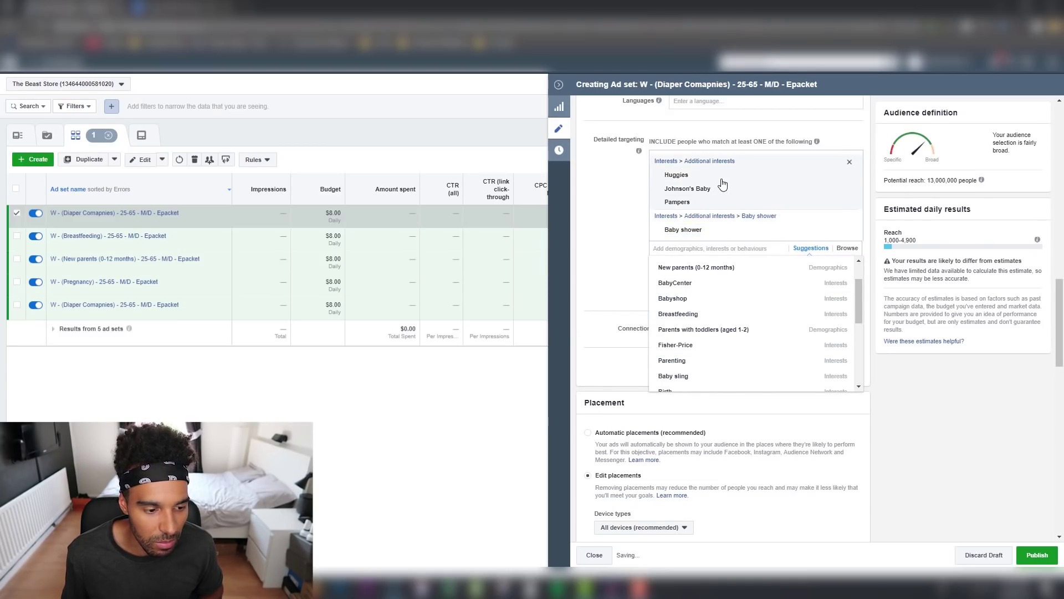
pyautogui.click(849, 160)
pyautogui.click(626, 185)
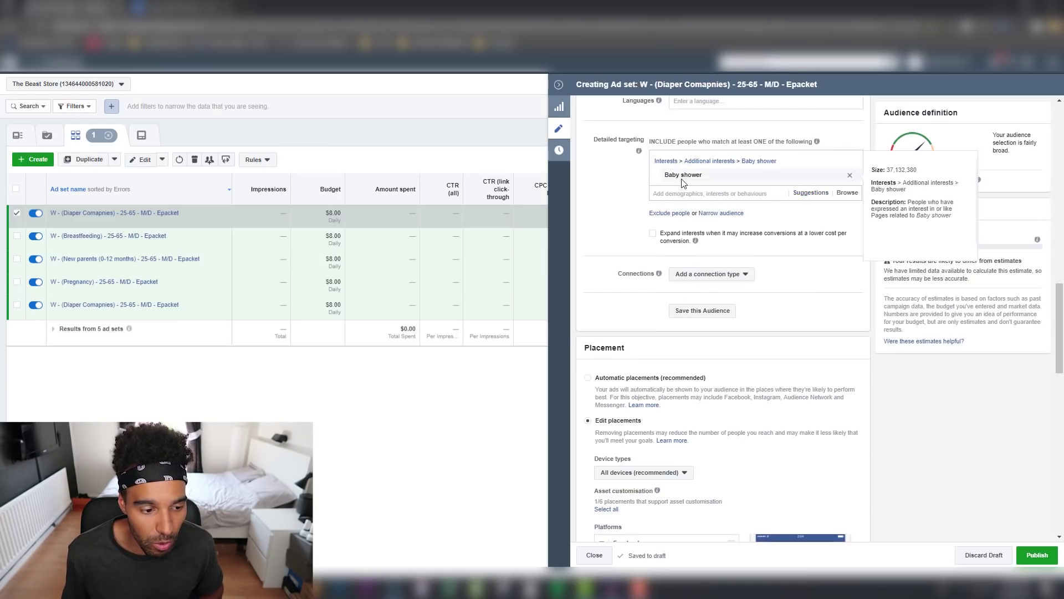
pyautogui.moveTo(720, 175); pyautogui.dragTo(665, 178)
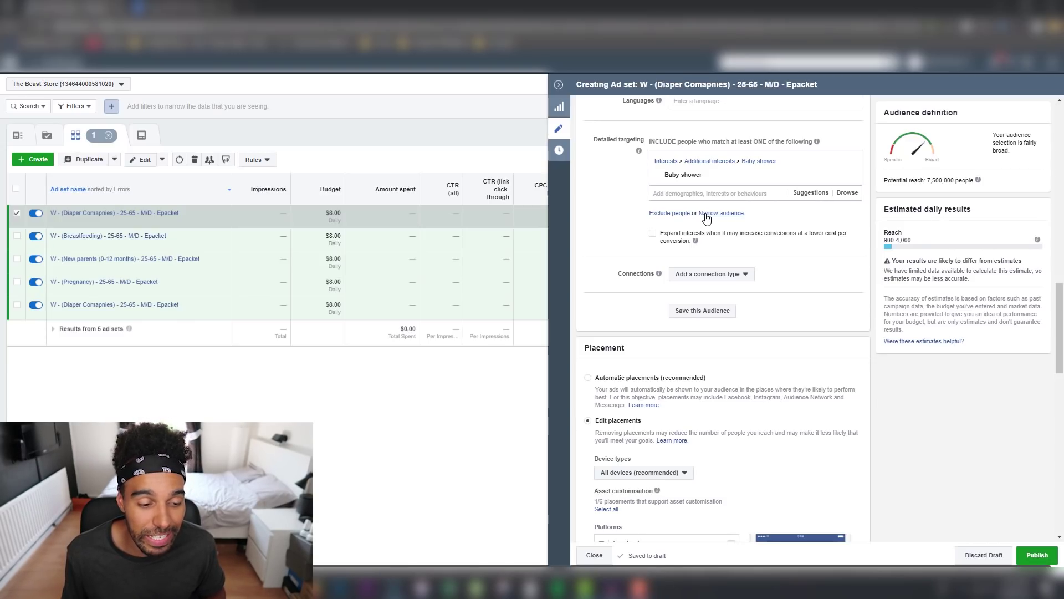
# - Add Online shopping as a must-also-match interest alongside Baby shower
pyautogui.click(706, 215)
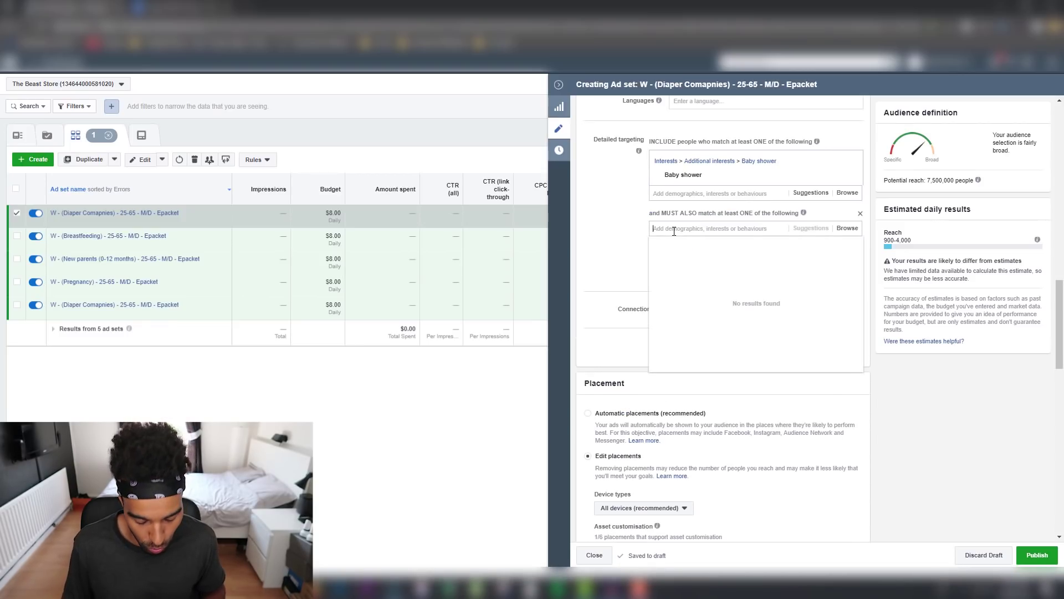
pyautogui.write('dnli')
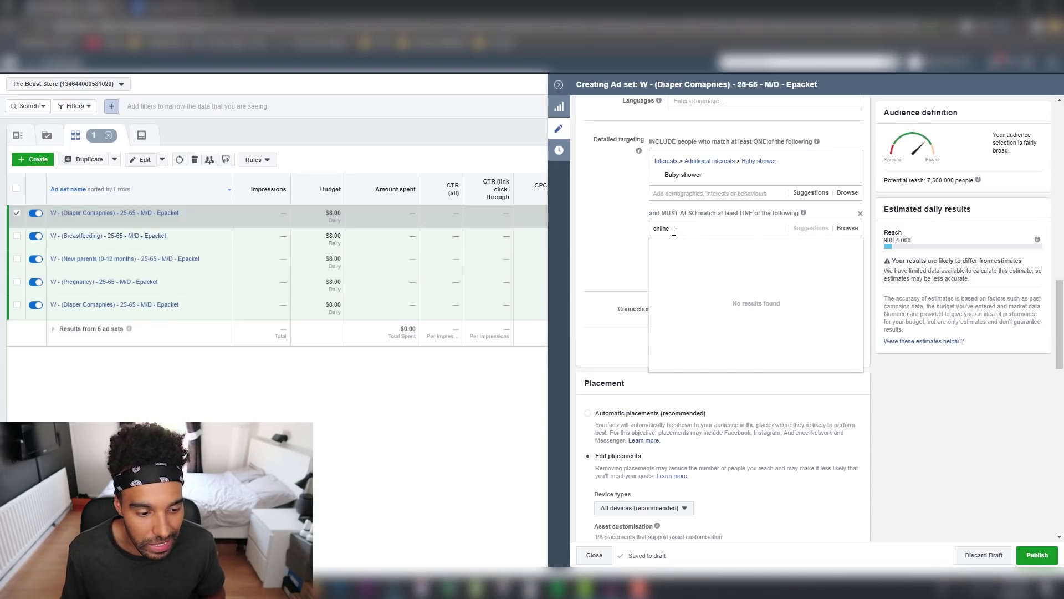
pyautogui.write('ne')
pyautogui.click(686, 255)
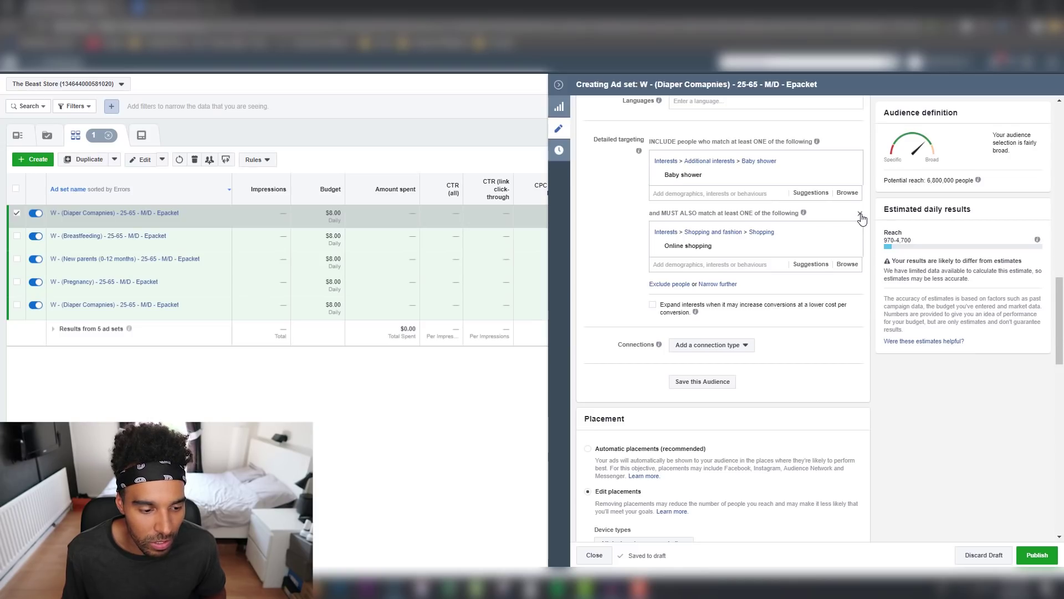
pyautogui.scroll(5, 615, 221)
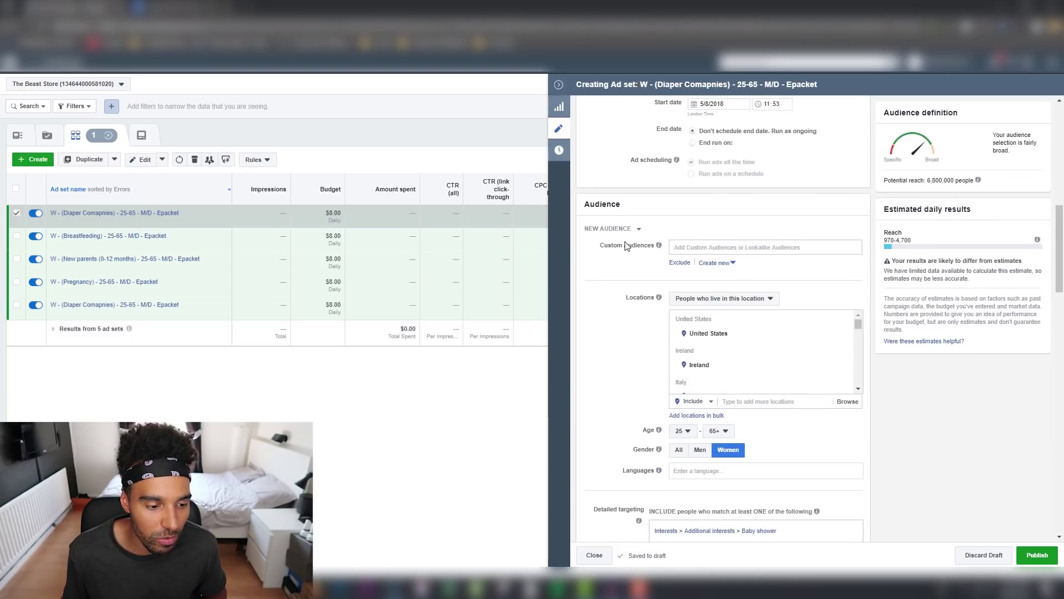
pyautogui.scroll(5, 648, 208)
# - Replace the audience part of the ad set name with 'Baby shower Flex'
pyautogui.moveTo(685, 113); pyautogui.dragTo(729, 114)
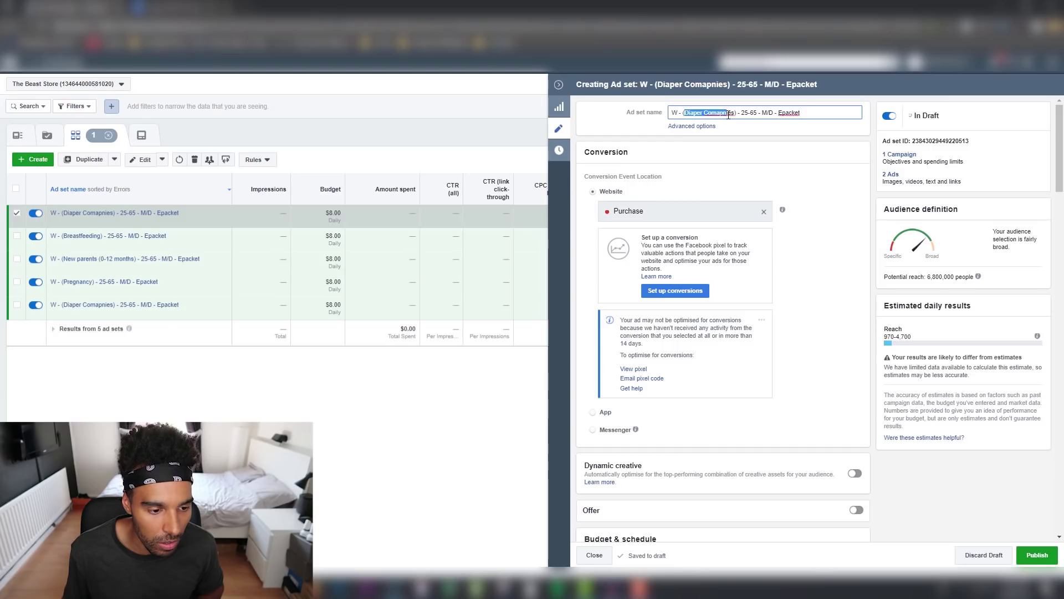
pyautogui.write('Baby shower Flex')
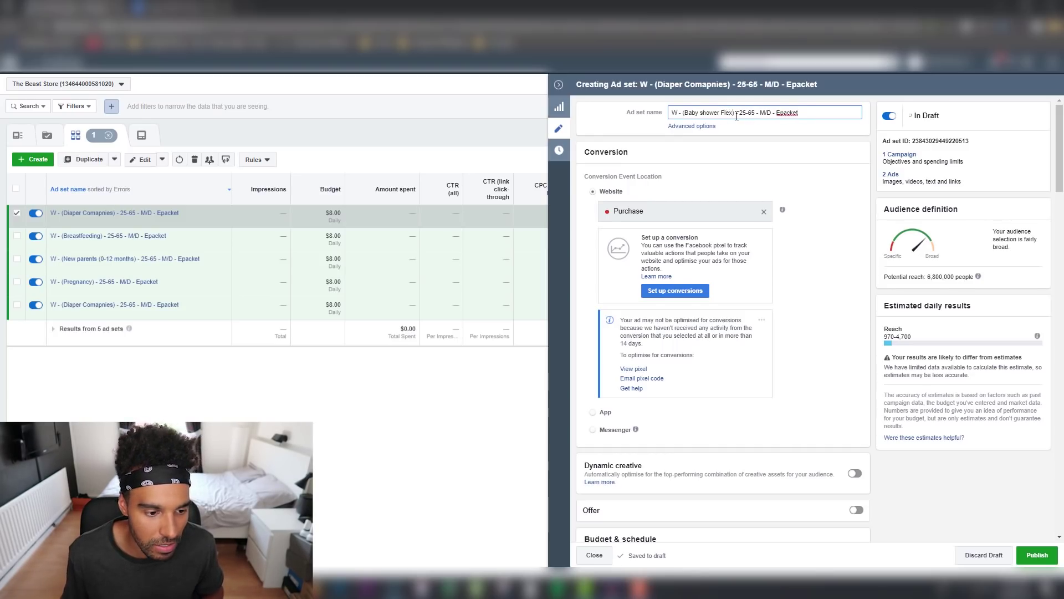
pyautogui.click(759, 153)
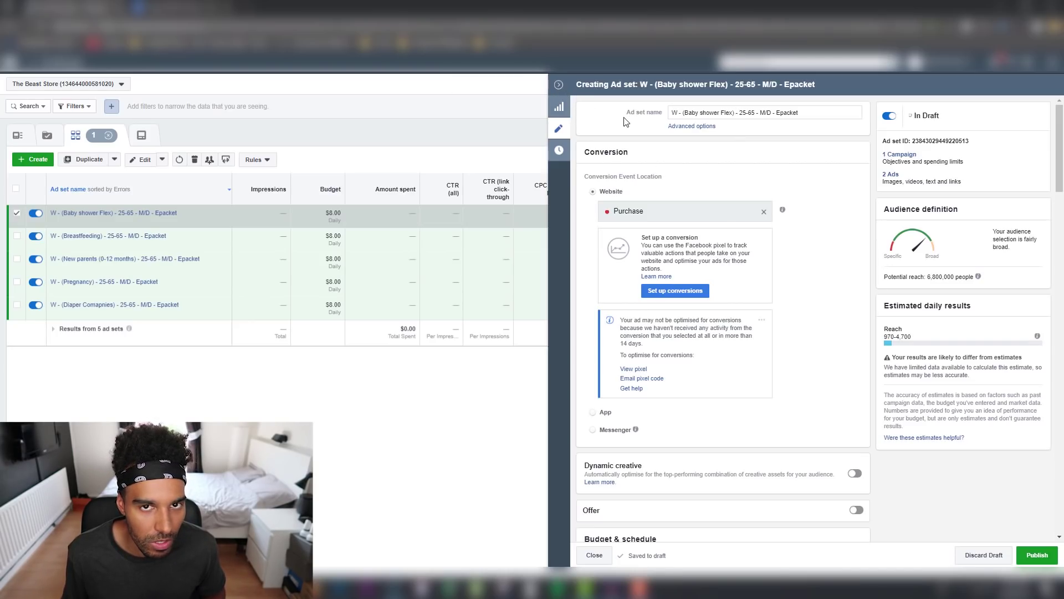
# - Close the edit panel and make one copy of Baby shower Flex in the original campaign
pyautogui.click(559, 85)
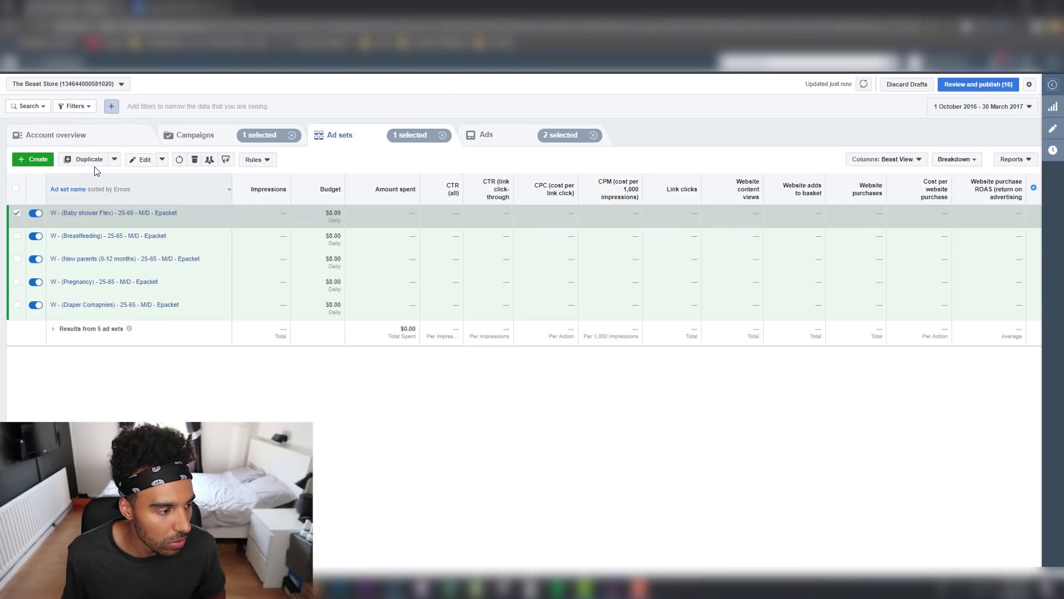
pyautogui.click(84, 159)
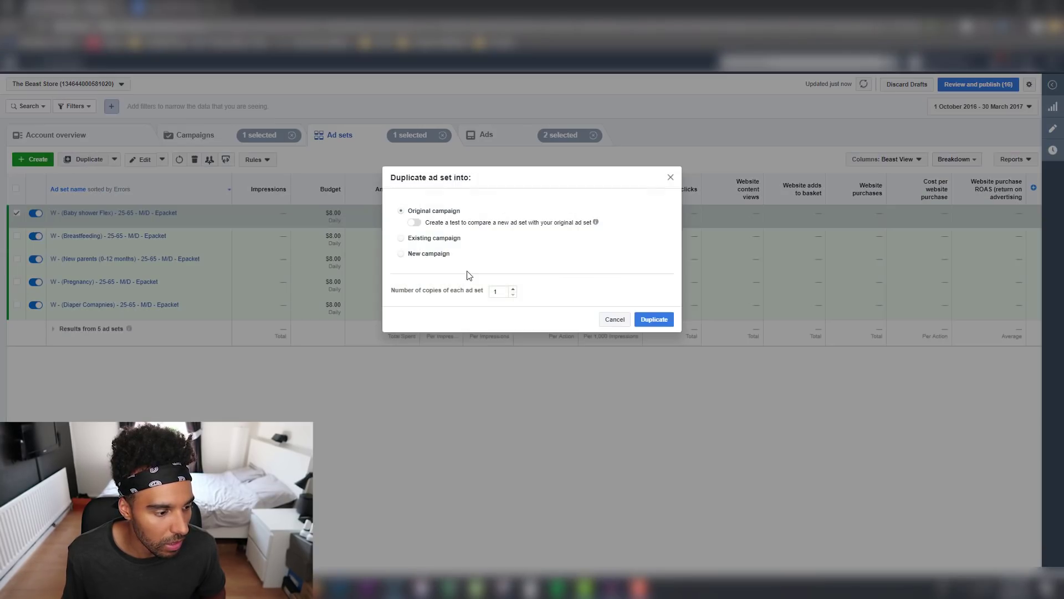
pyautogui.click(654, 318)
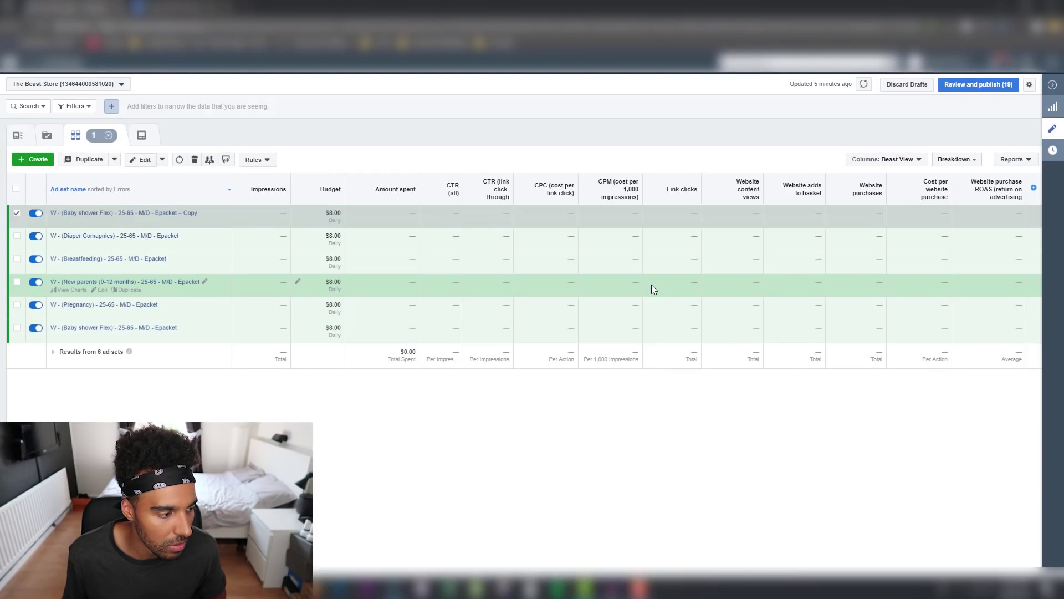
# - Drop 'Copy' from the name and target only Parents with toddlers (aged 1-2), removing Baby shower and Online shopping
pyautogui.moveTo(777, 112); pyautogui.dragTo(856, 114)
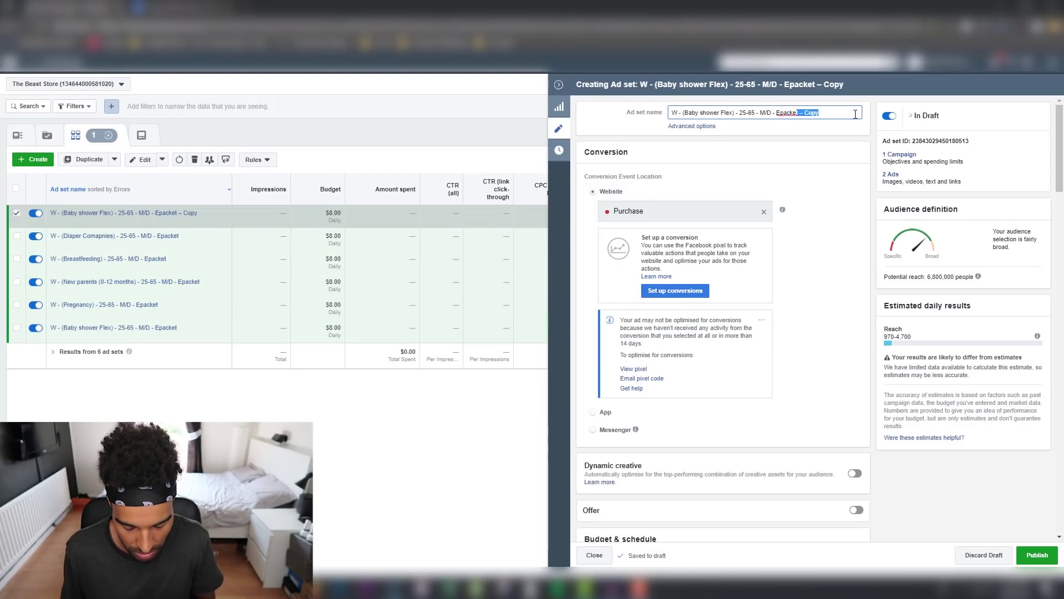
pyautogui.scroll(-5, 662, 281)
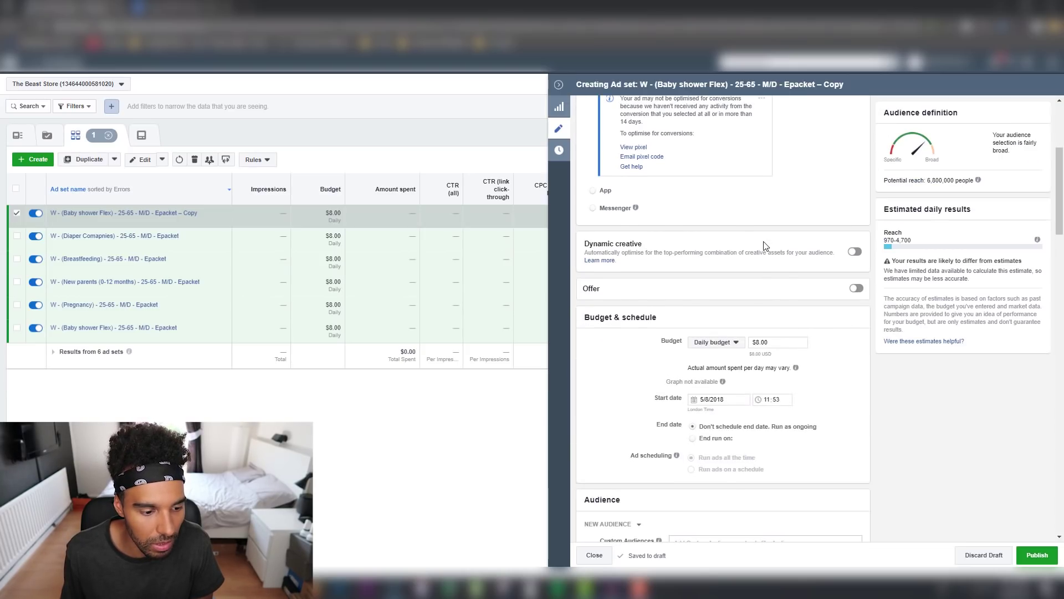
pyautogui.scroll(-5, 661, 281)
pyautogui.scroll(-5, 661, 281)
pyautogui.scroll(-3, 661, 281)
pyautogui.scroll(-3, 657, 292)
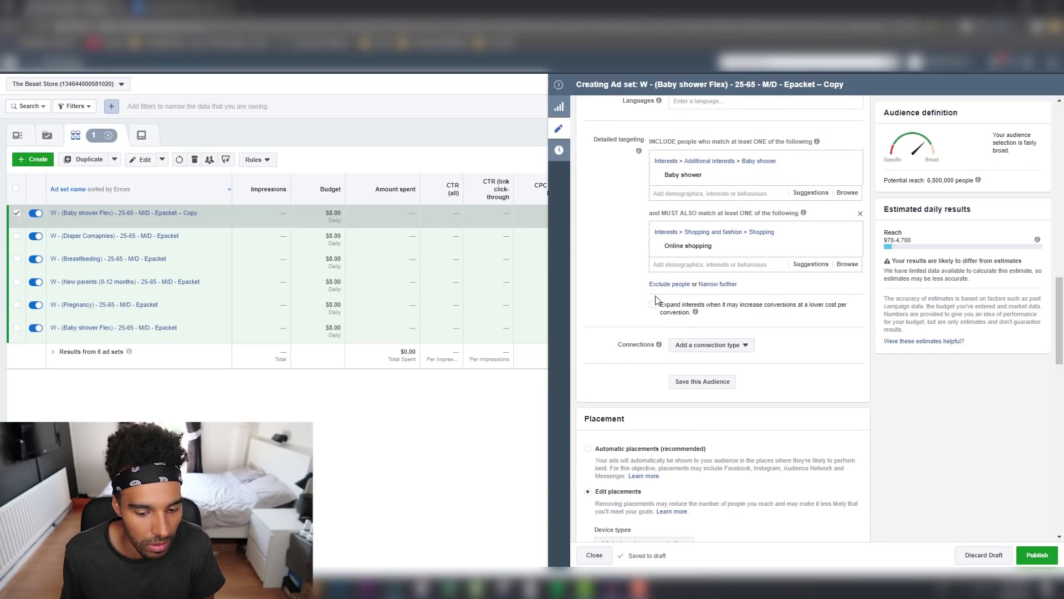
pyautogui.scroll(-2, 656, 300)
pyautogui.scroll(-2, 656, 299)
pyautogui.scroll(3, 704, 271)
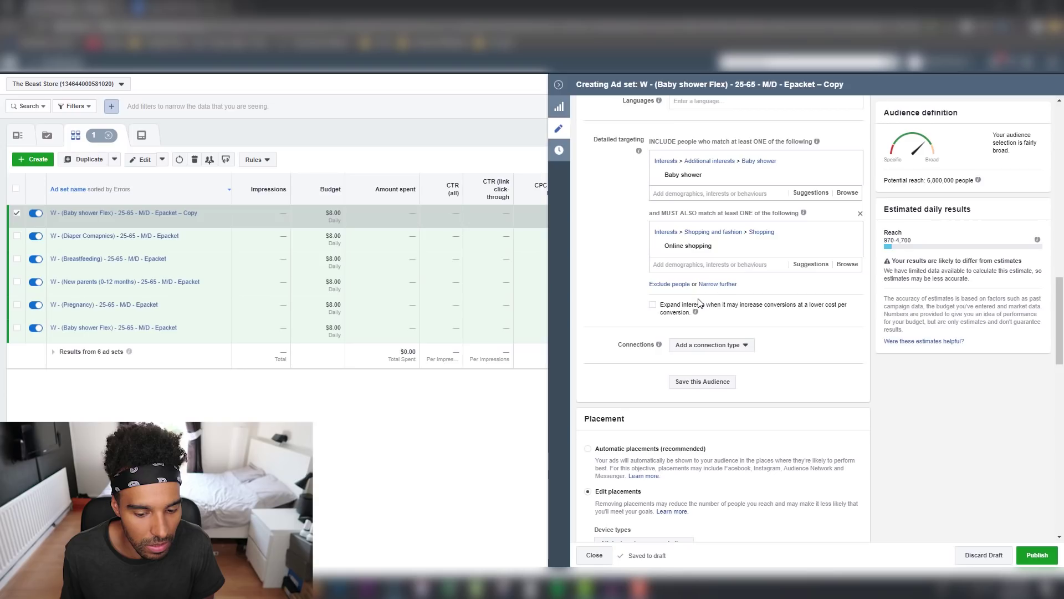
pyautogui.click(799, 197)
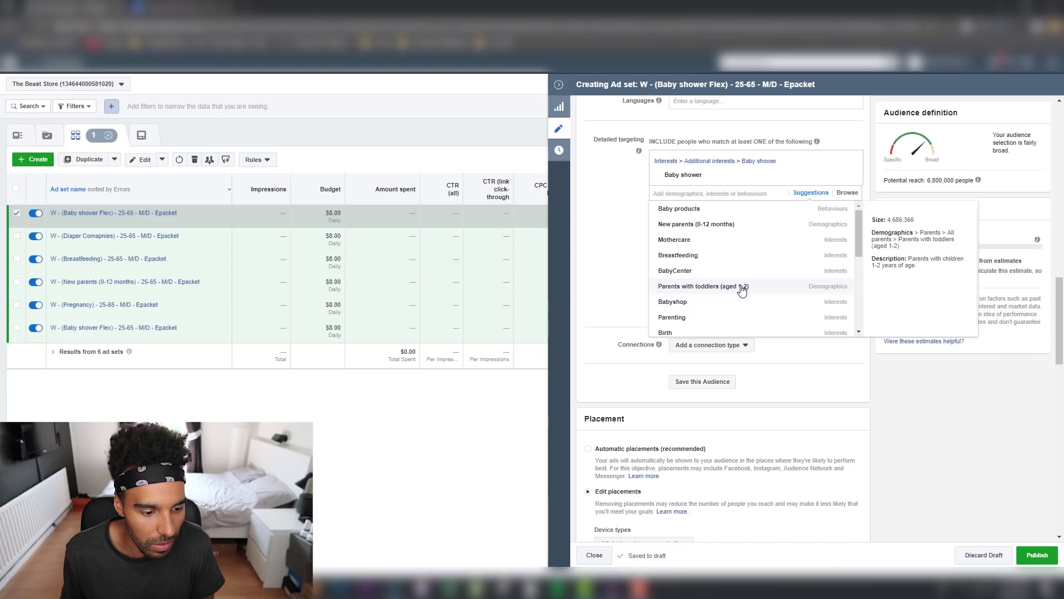
pyautogui.press('Return')
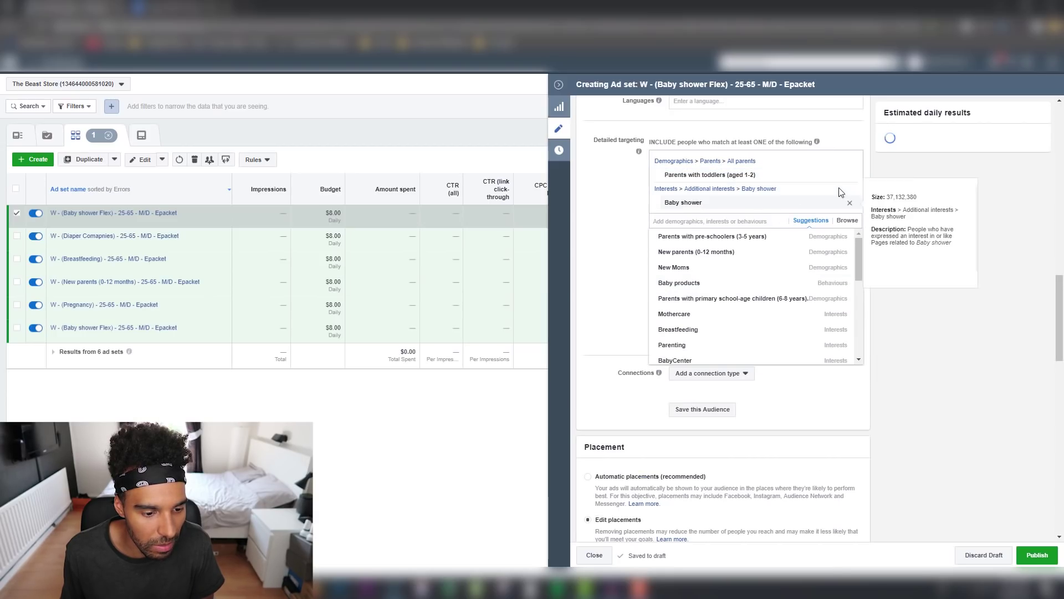
pyautogui.click(849, 192)
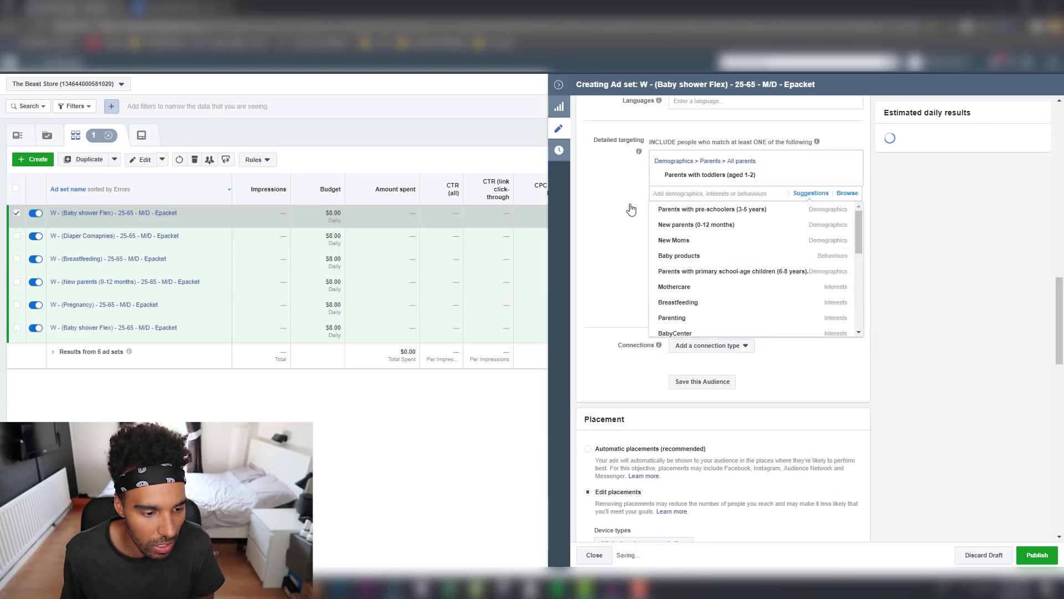
pyautogui.click(615, 208)
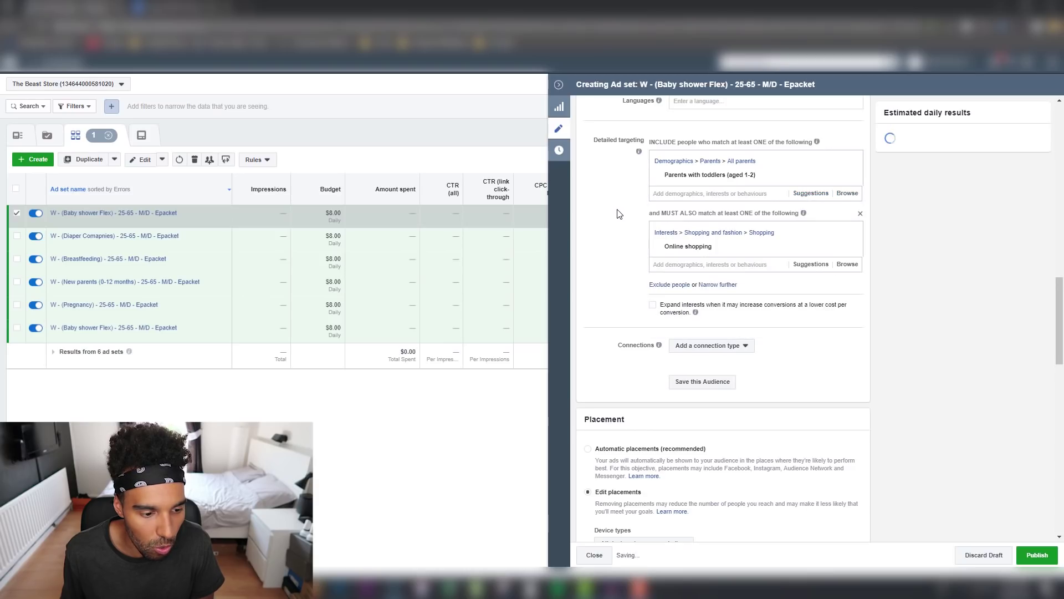
pyautogui.click(862, 216)
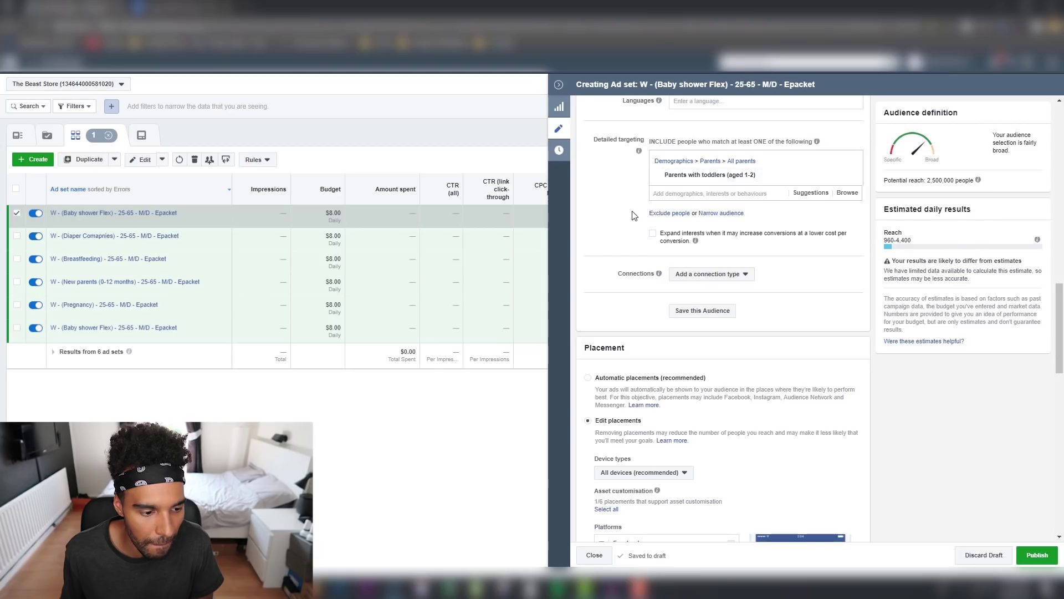
pyautogui.moveTo(759, 175); pyautogui.dragTo(666, 178)
pyautogui.hotkey('ctrl', 'c')
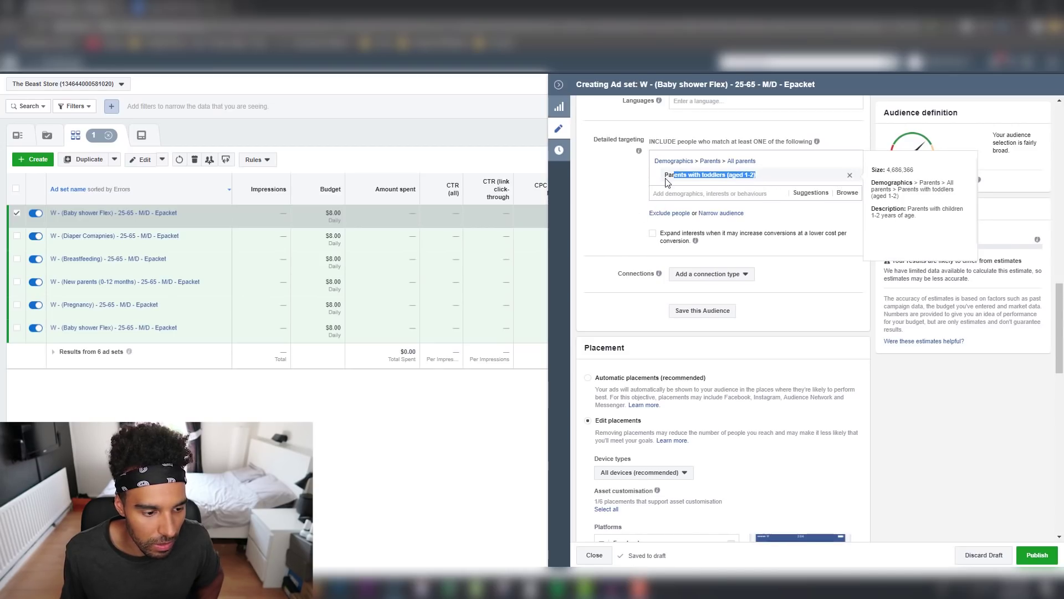
# - Paste 'Parents with toddlers (aged 1-2)' over 'Baby shower Flex' in the ad set name
pyautogui.click(667, 182)
pyautogui.scroll(10, 687, 174)
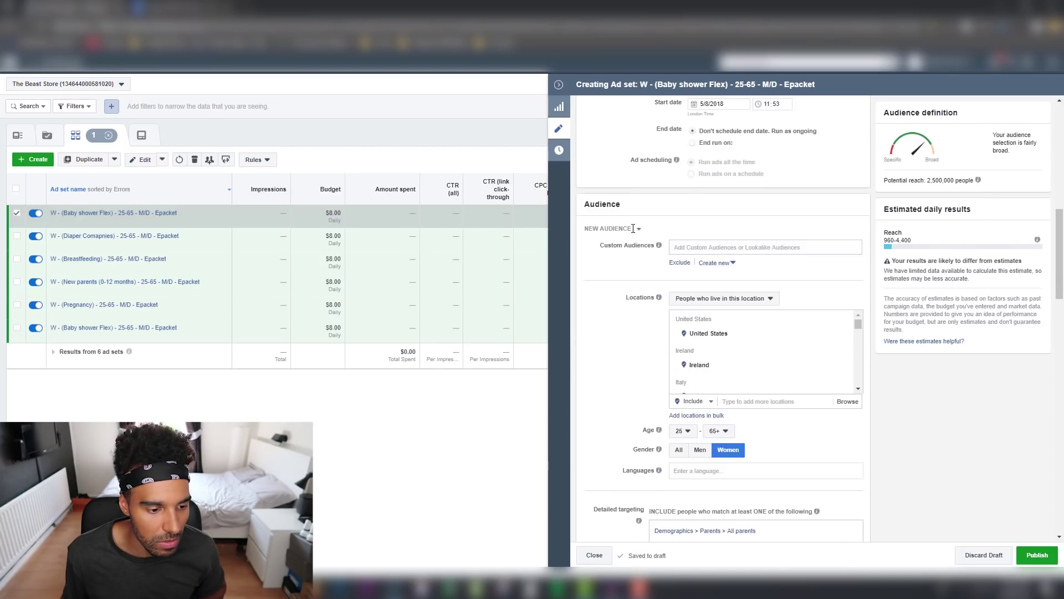
pyautogui.moveTo(685, 111); pyautogui.dragTo(719, 114)
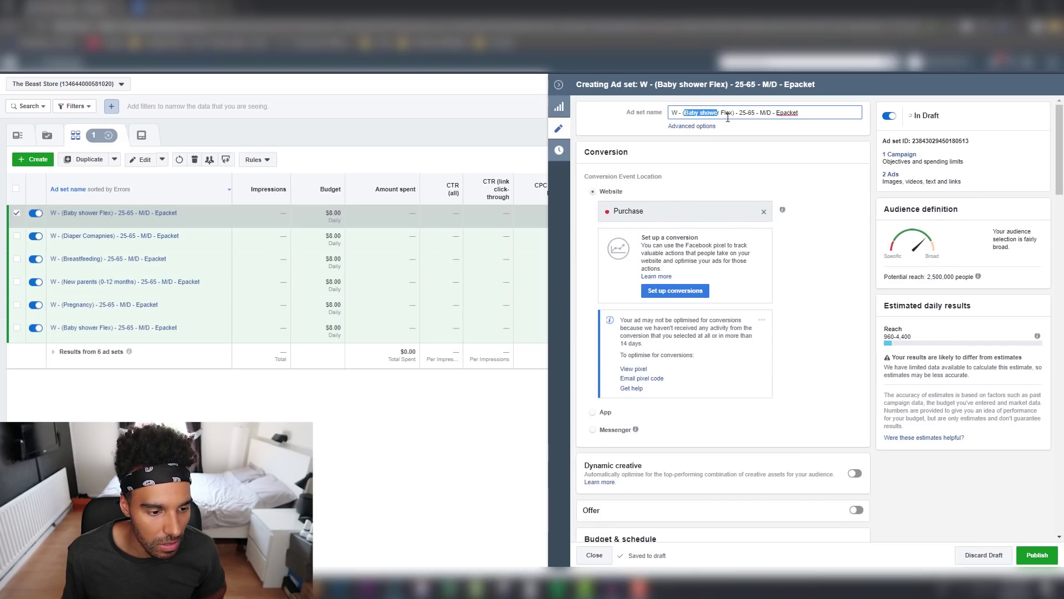
pyautogui.hotkey('ctrl', 'v')
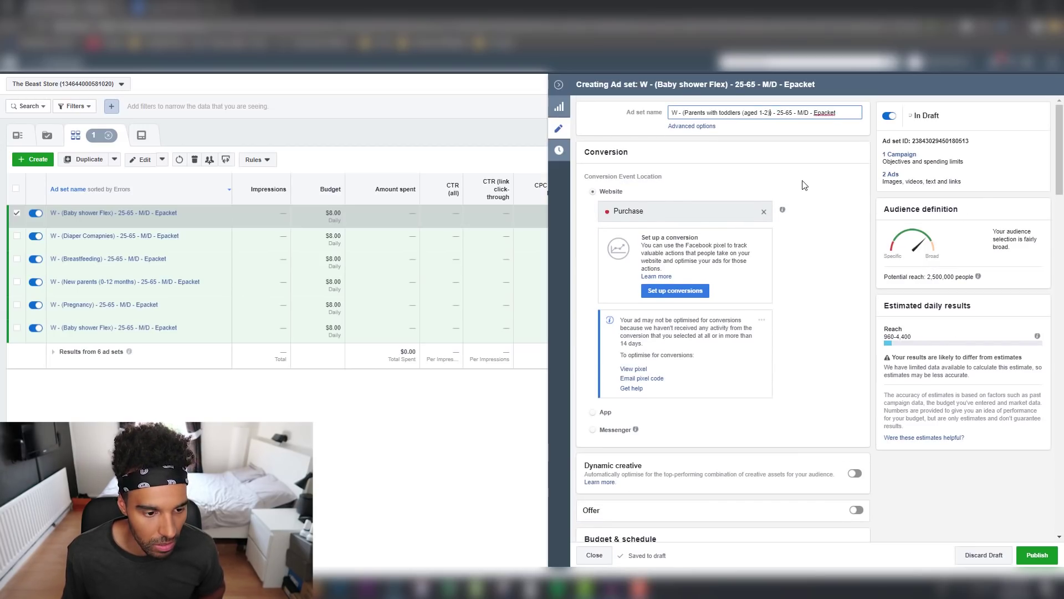
pyautogui.click(803, 152)
pyautogui.scroll(-5, 806, 192)
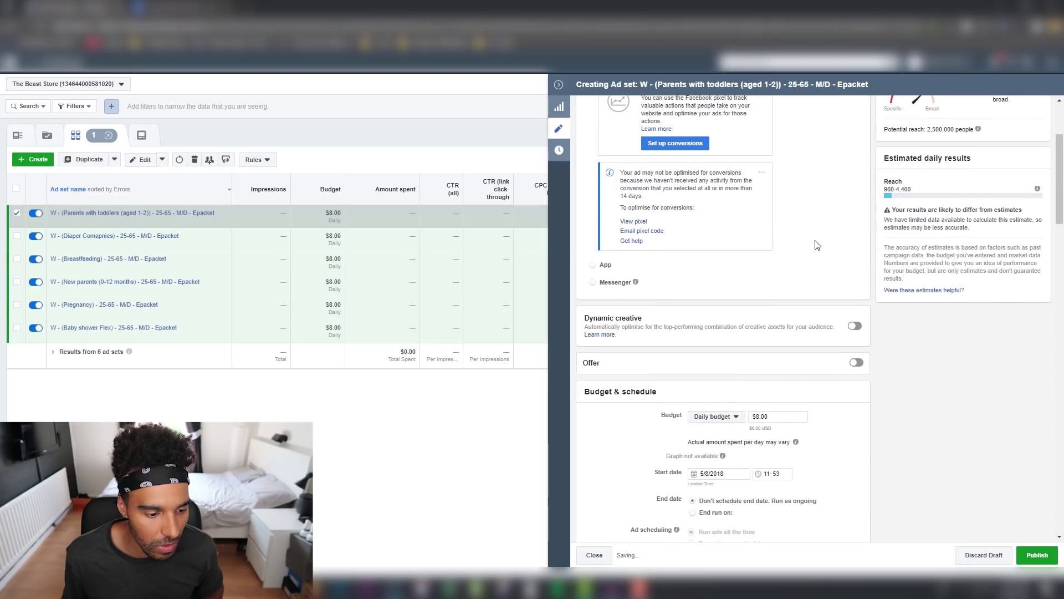
pyautogui.scroll(-5, 811, 216)
pyautogui.scroll(-4, 815, 242)
pyautogui.scroll(8, 815, 245)
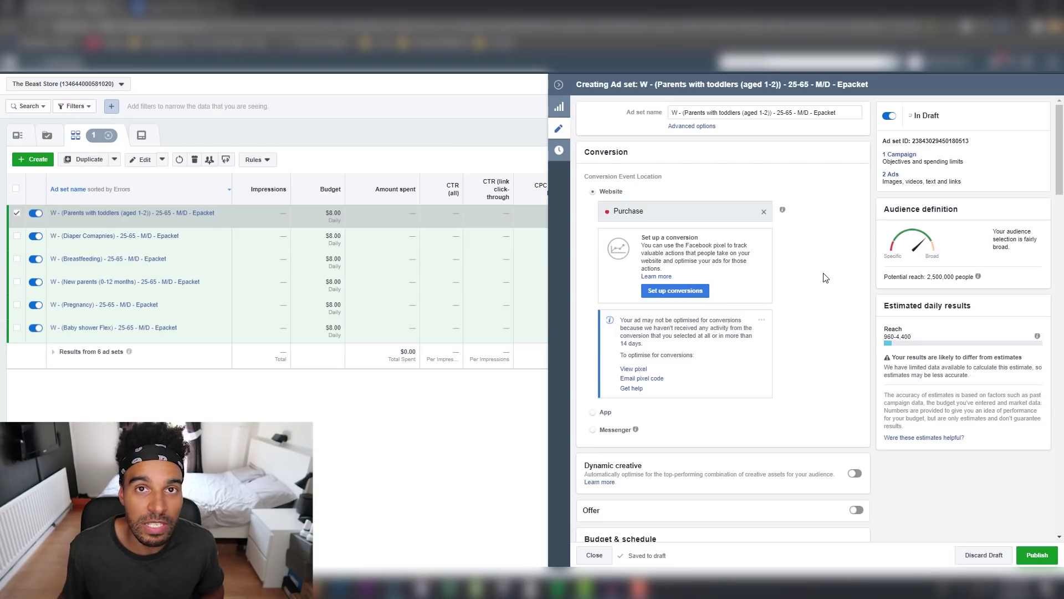
pyautogui.click(558, 86)
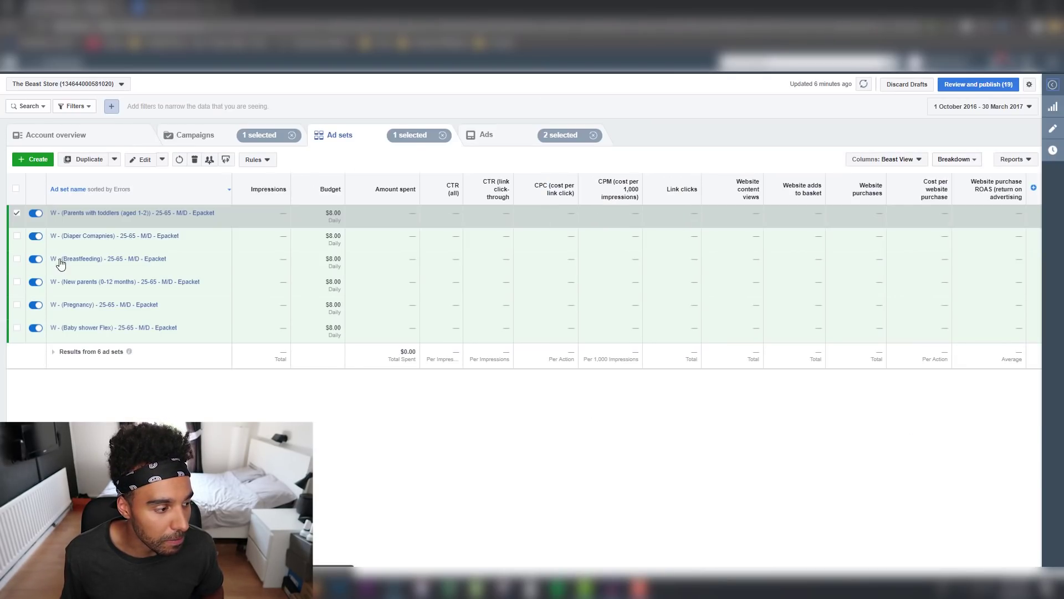
pyautogui.click(15, 189)
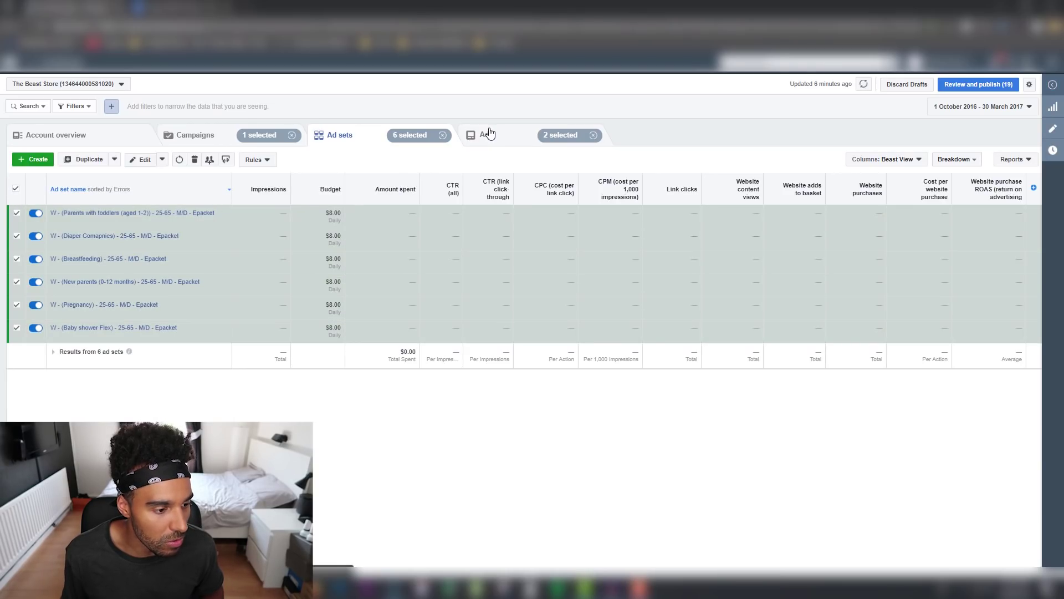
pyautogui.click(486, 135)
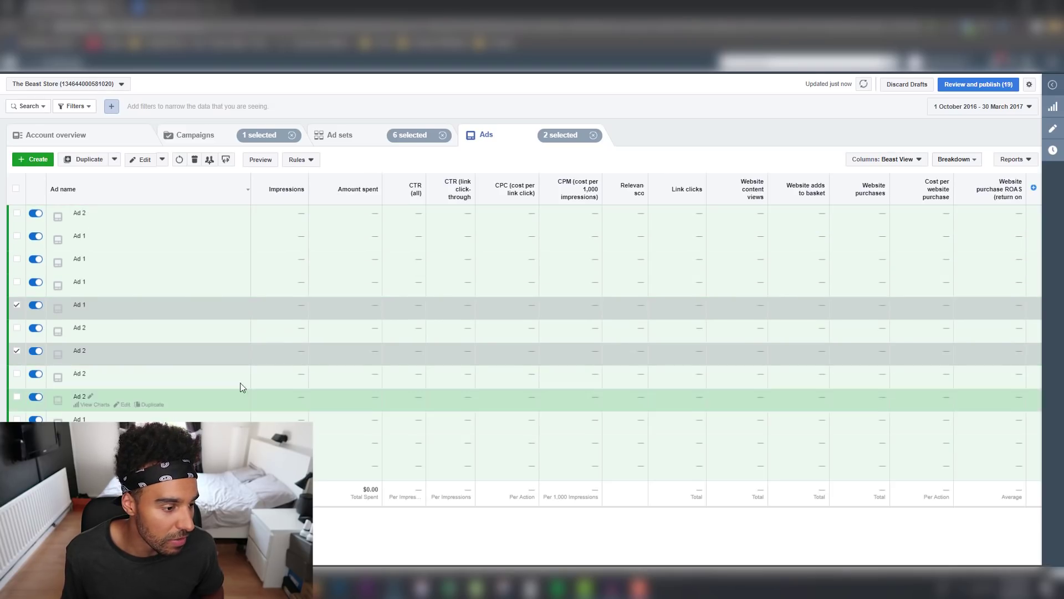
pyautogui.click(339, 135)
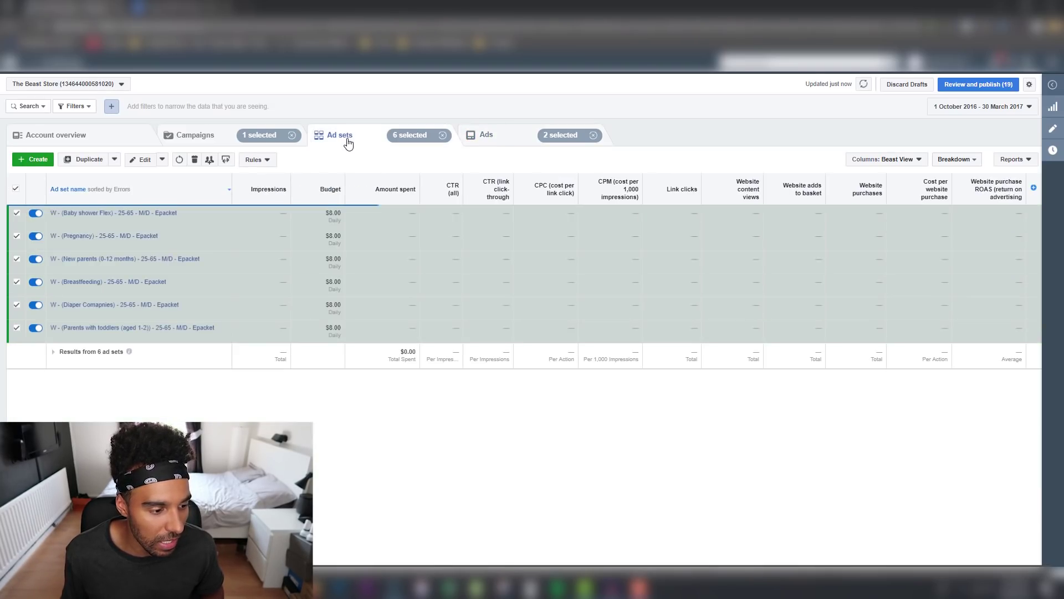